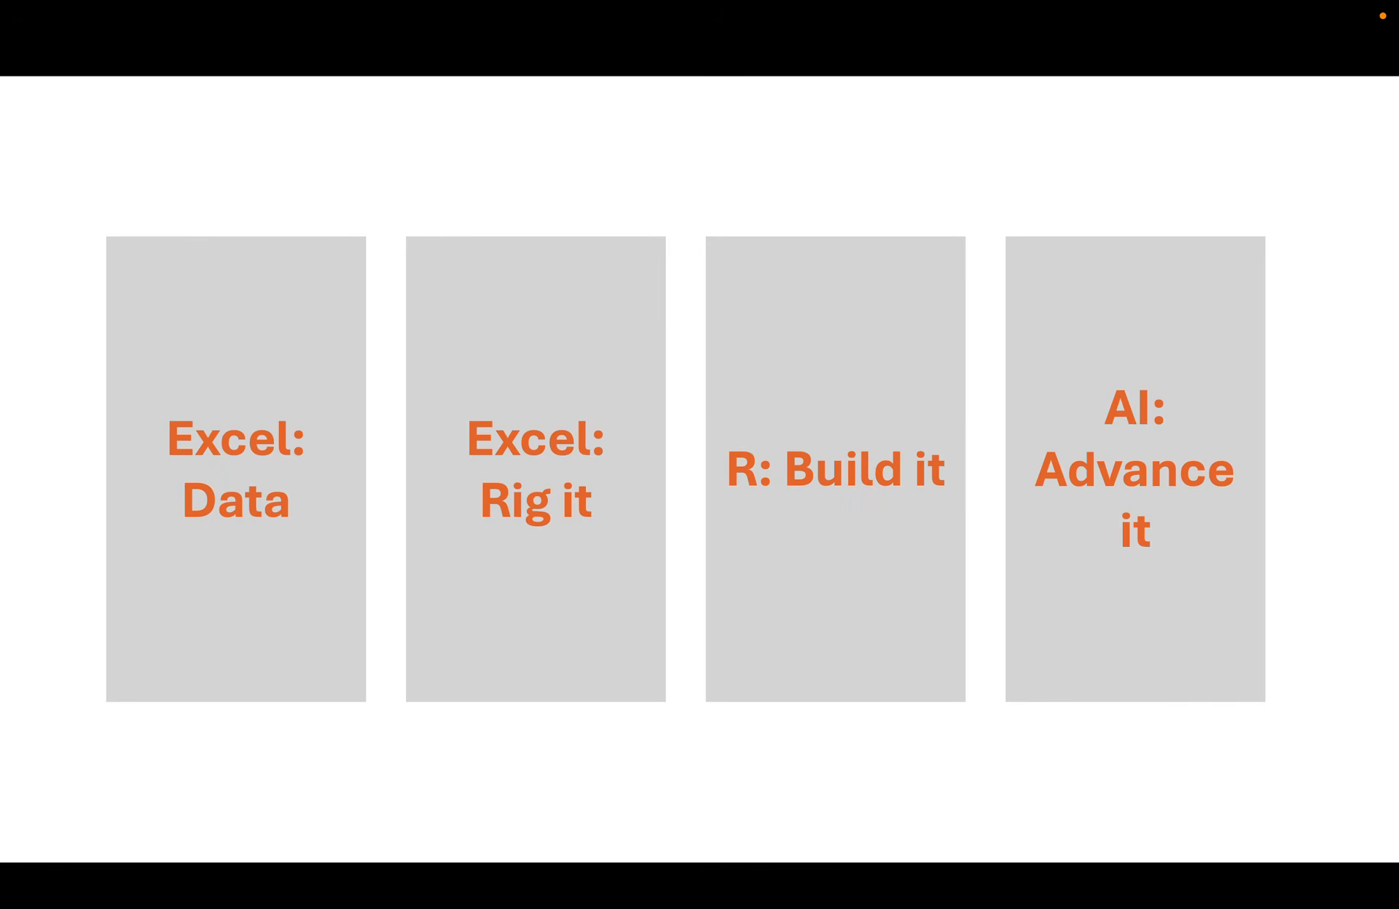
Advance through the presentation slides and switch to the lm-timeline-stacked workbook
key(Right)
key(Right)
key(Right)
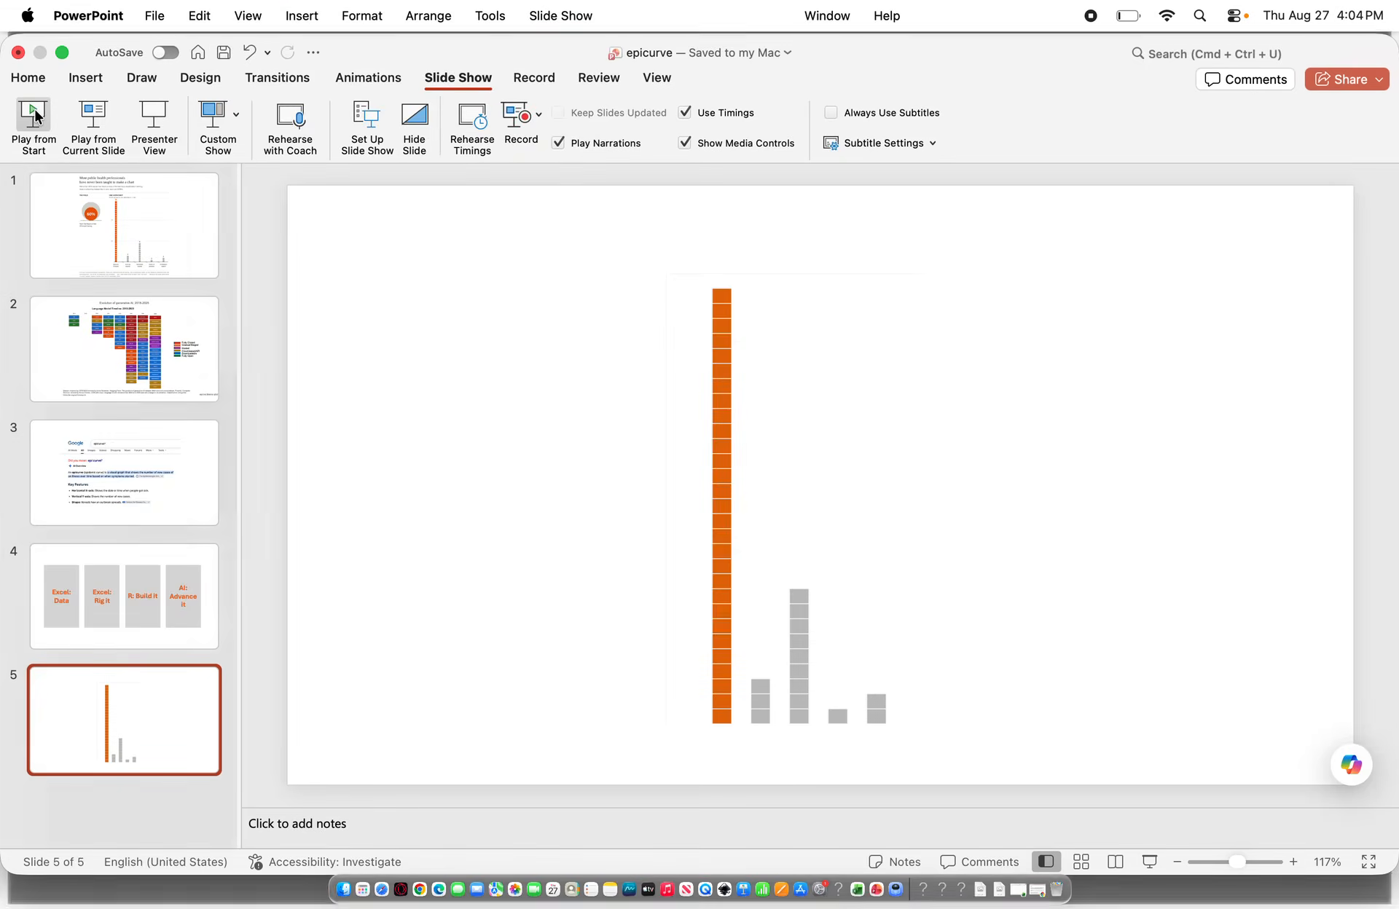
click(1020, 889)
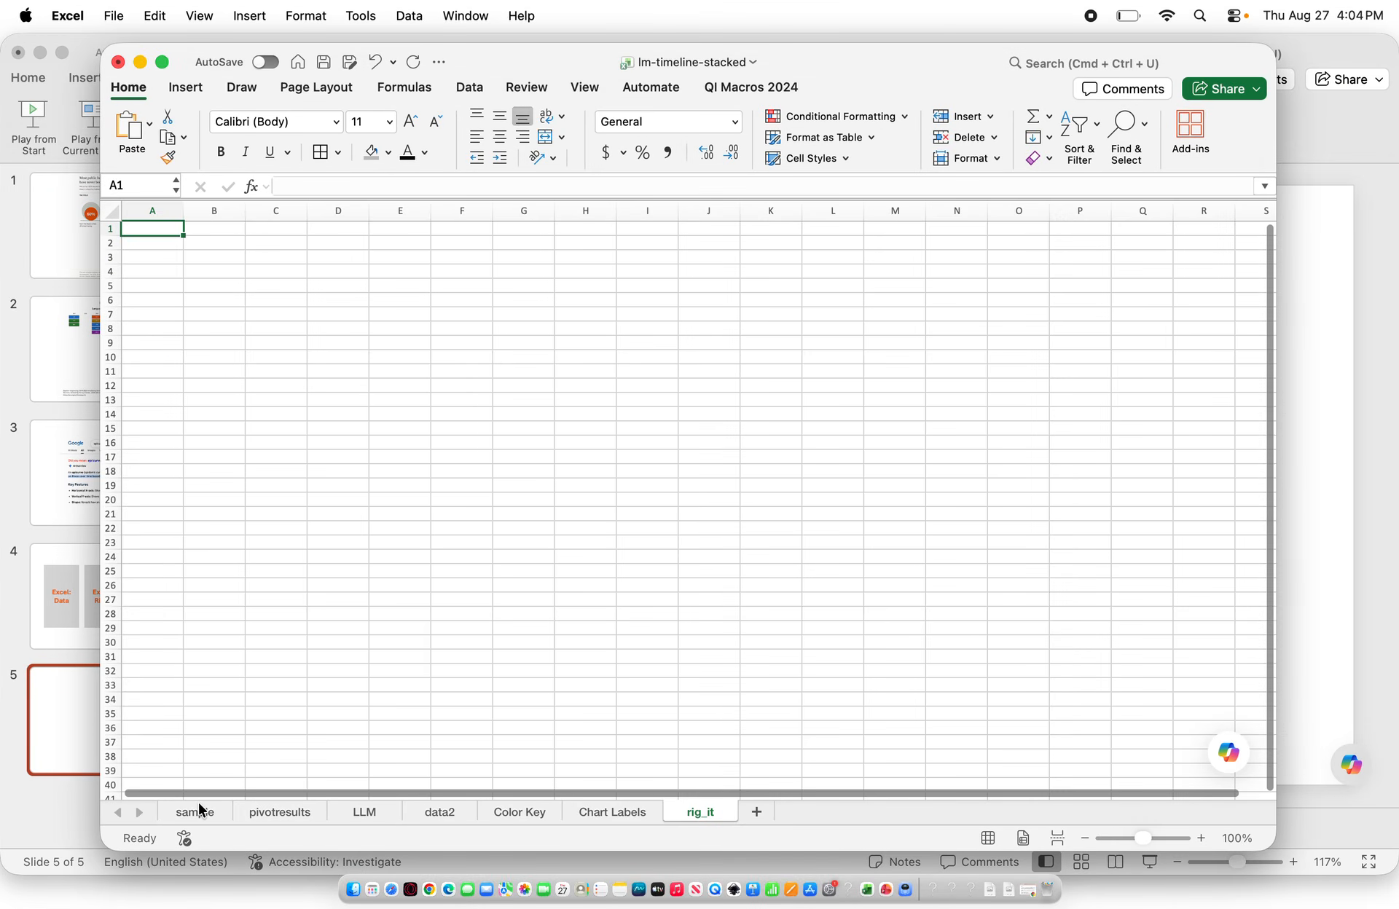
Examine the raw survey responses and the Count column on the sample sheet
click(193, 811)
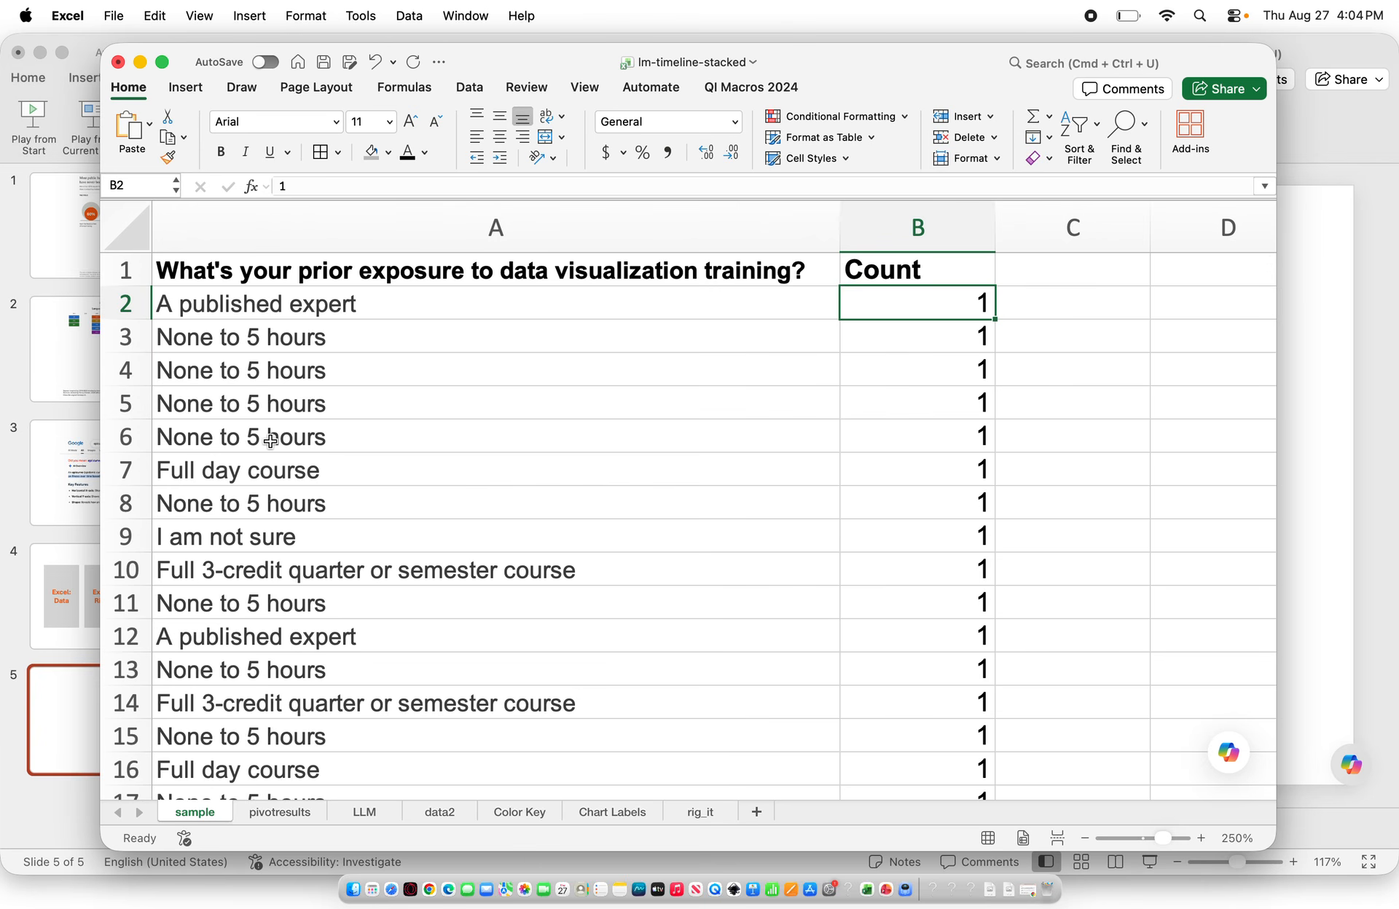
click(178, 304)
drag(1269, 282, 1278, 218)
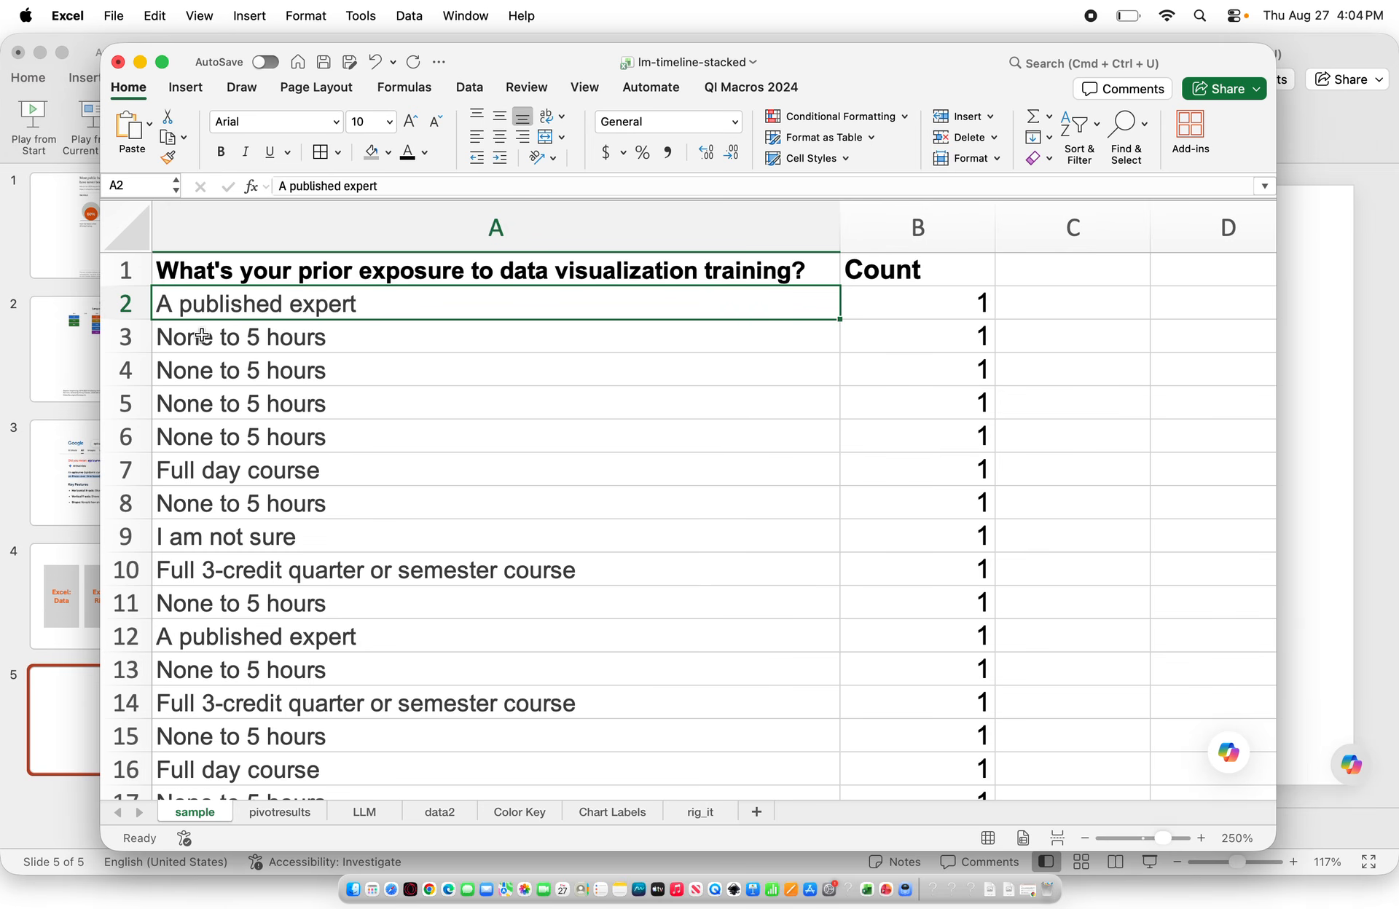
click(915, 215)
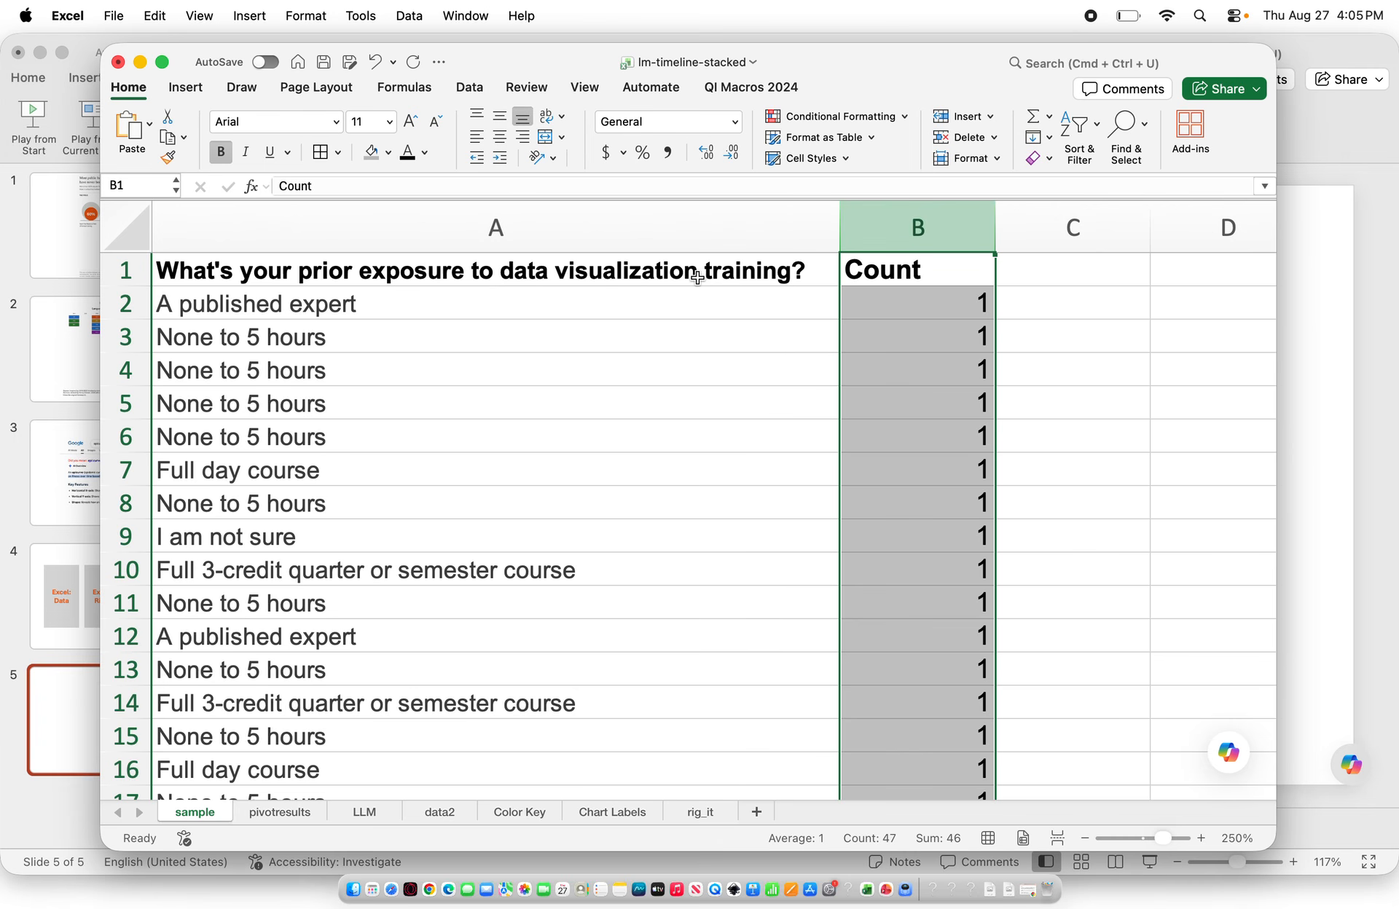
click(959, 299)
click(946, 332)
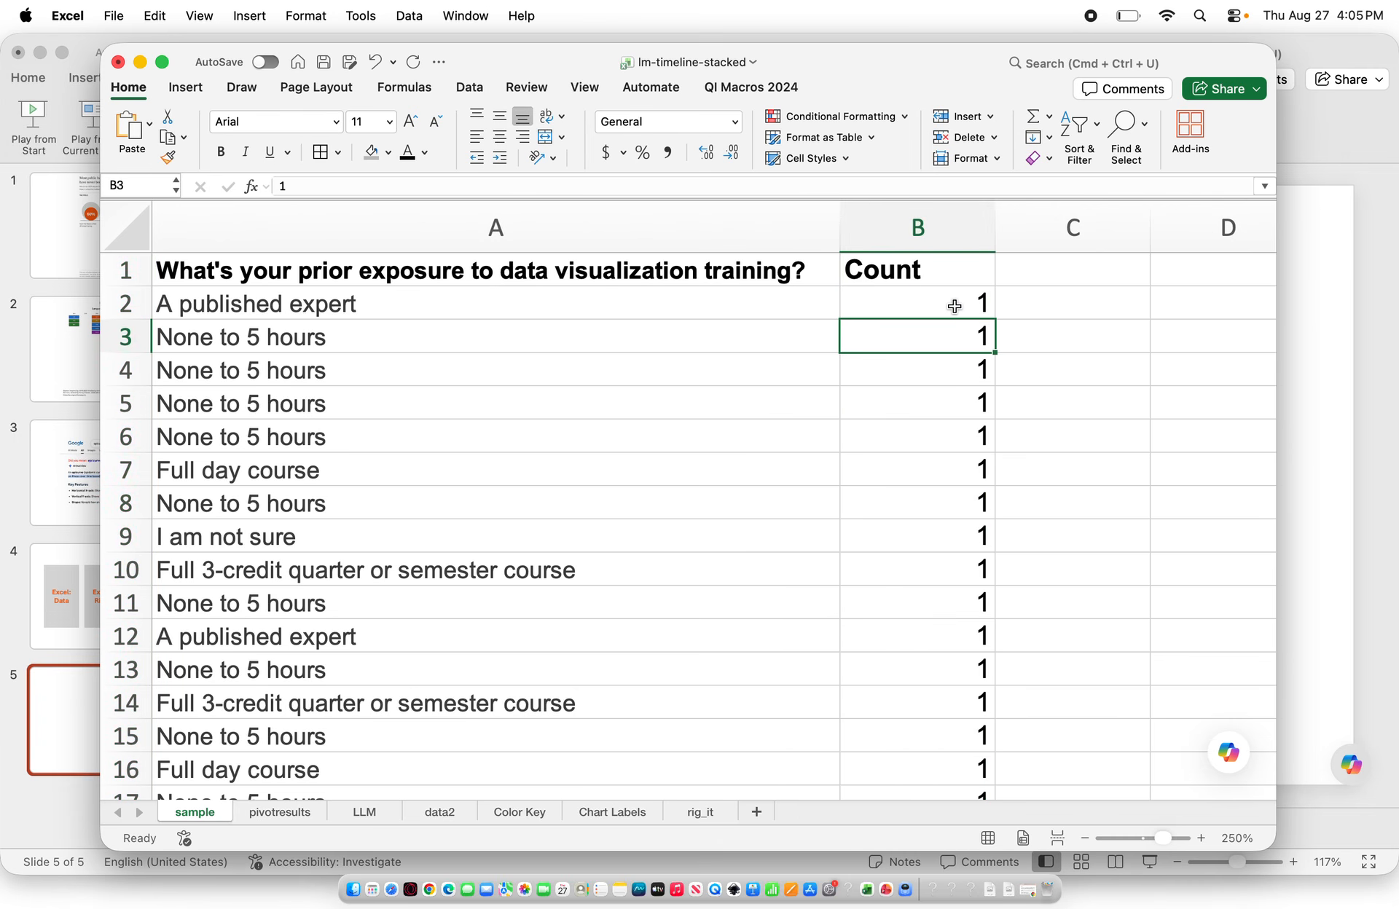
Review the pivot table of response counts on the pivotresults sheet
click(280, 812)
click(548, 371)
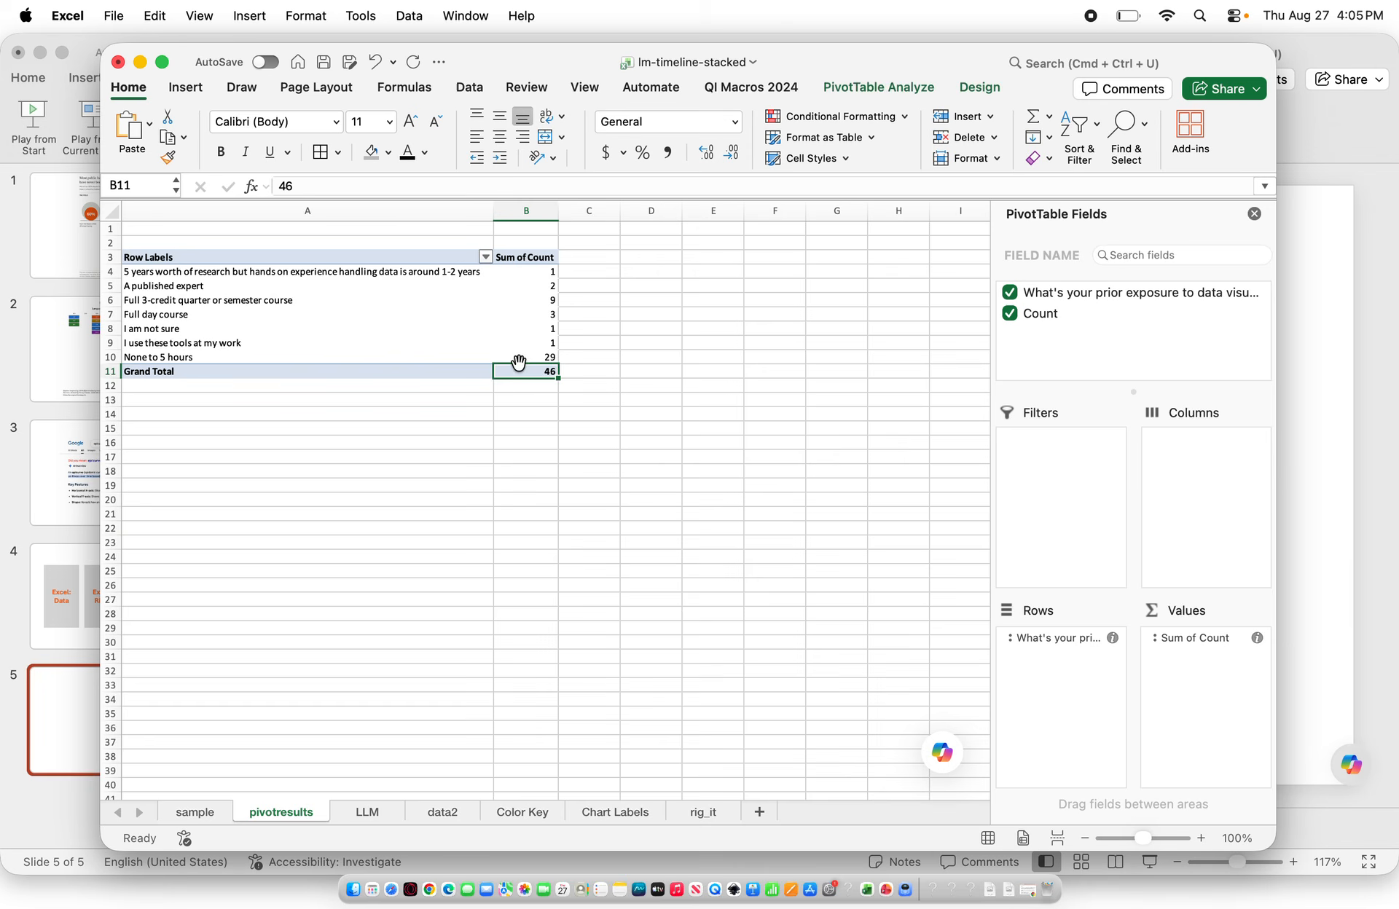
click(208, 358)
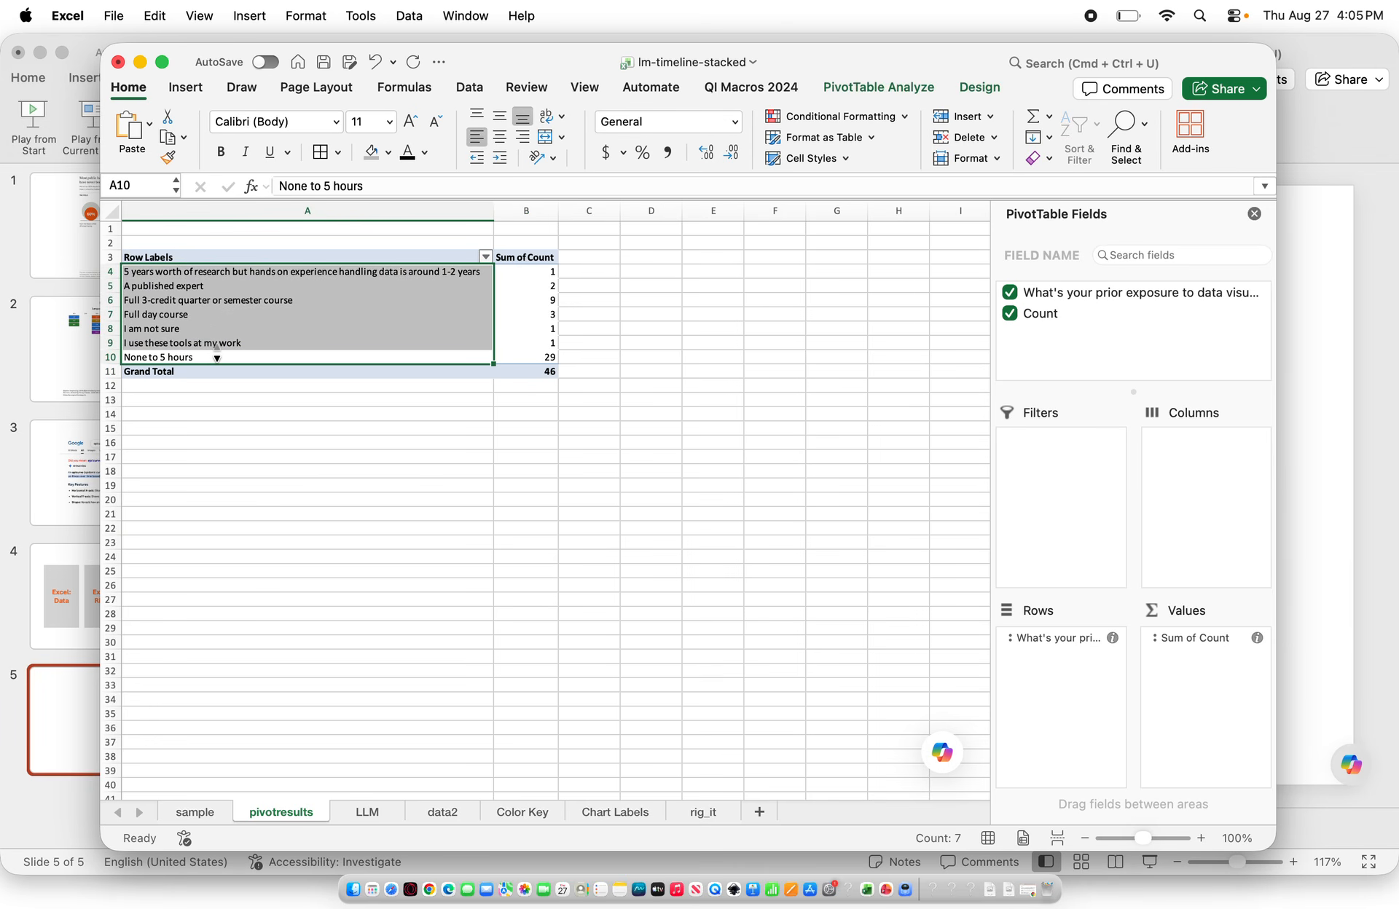
key(super+Up)
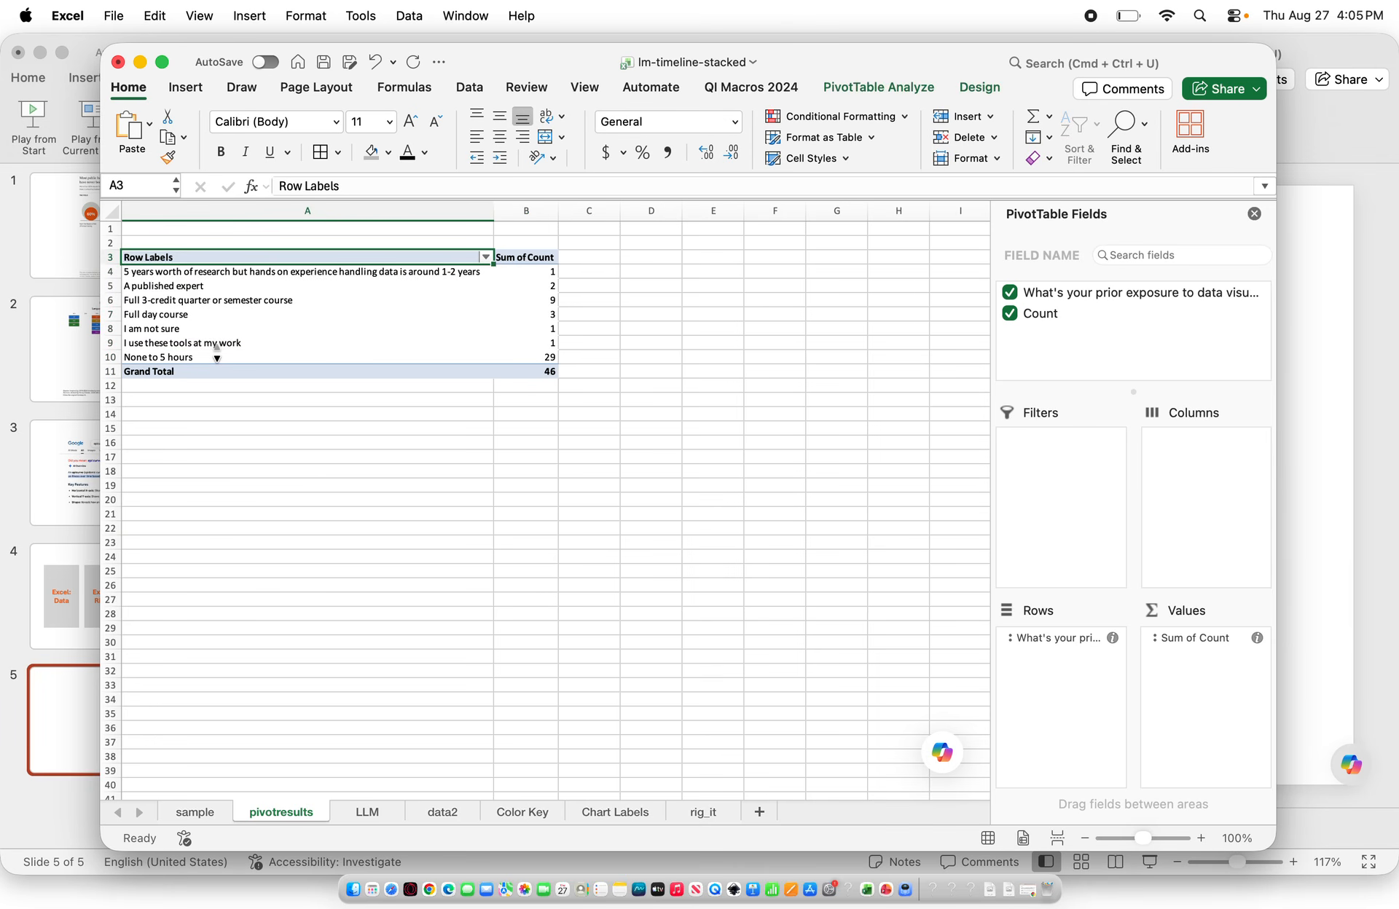
click(537, 357)
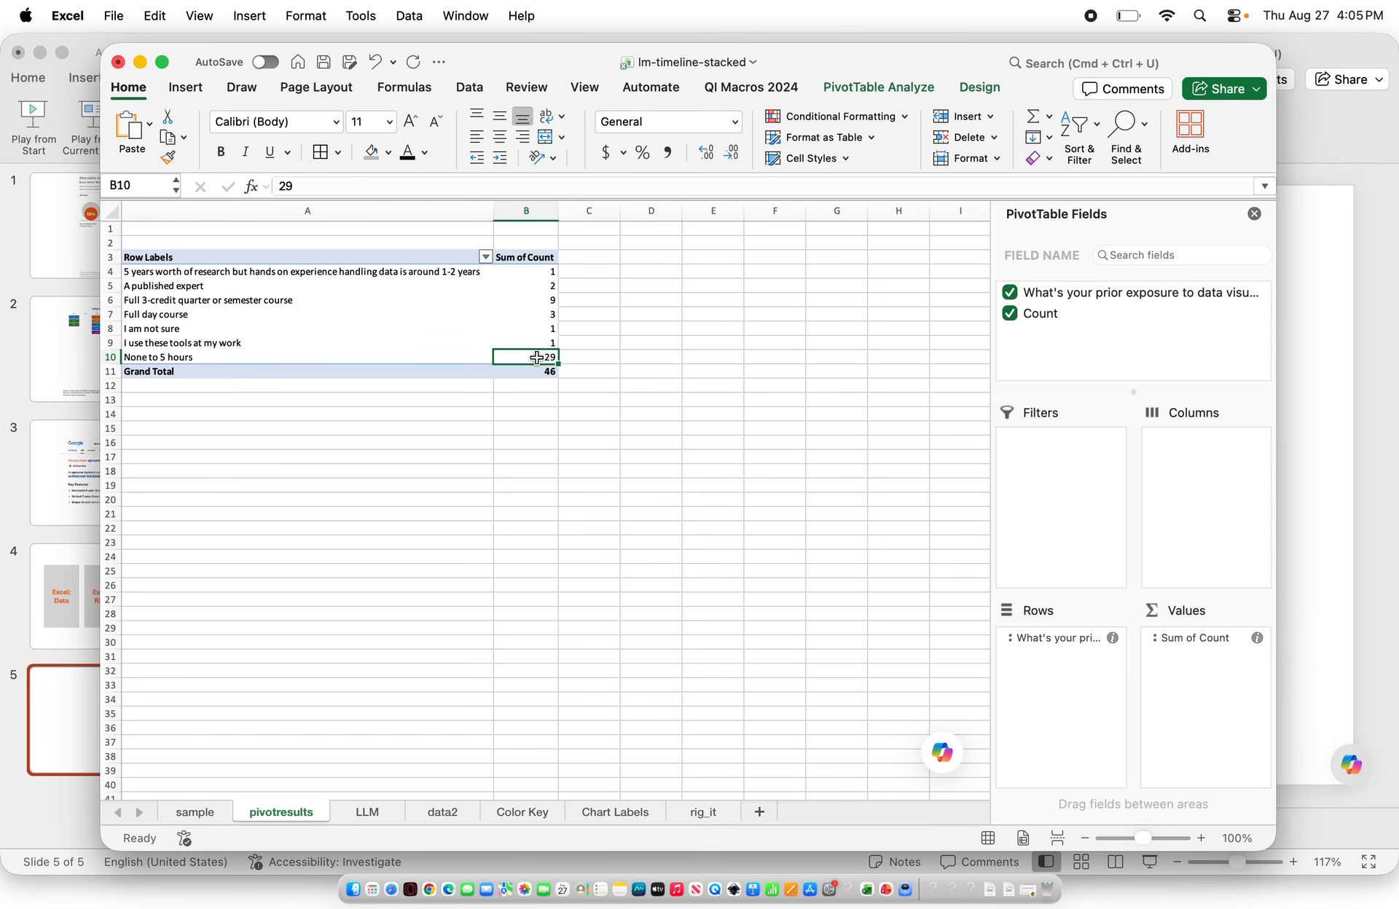
Close the PivotTable Fields pane and enter the header Xaxis in C3 beside the pivot table
click(1253, 218)
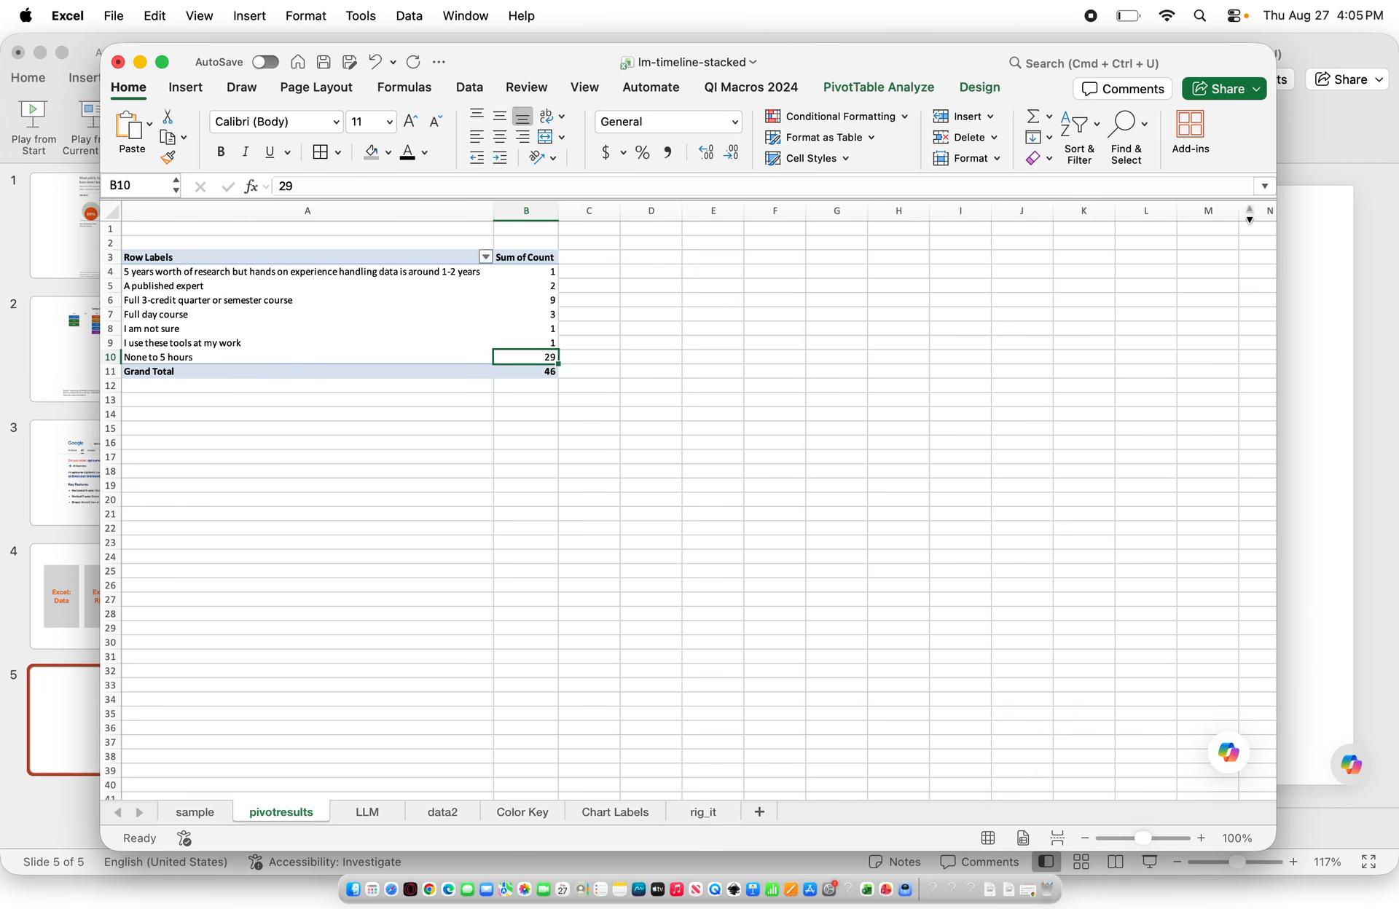
click(591, 258)
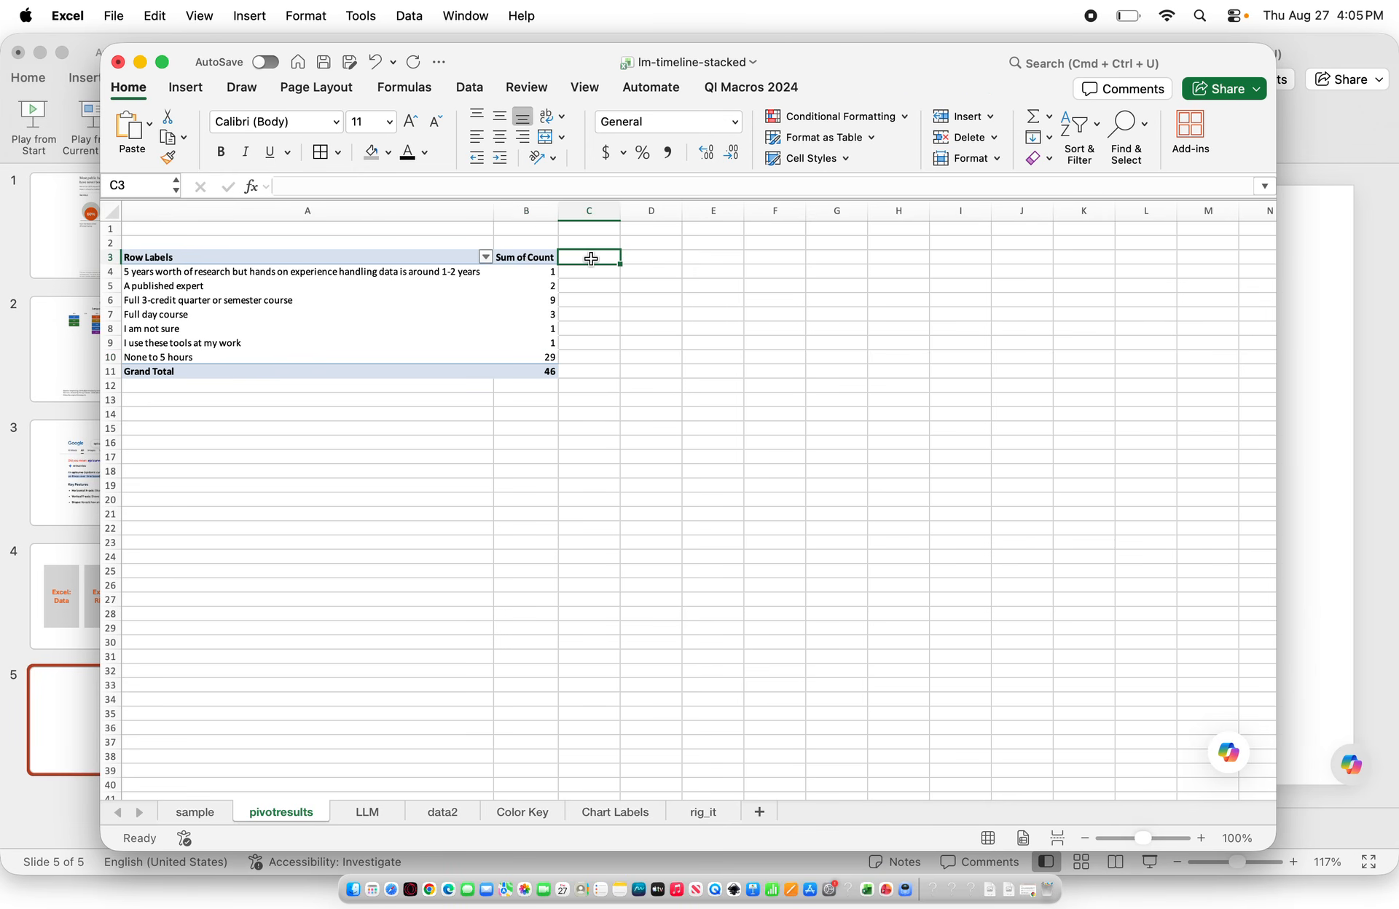
double_click(591, 259)
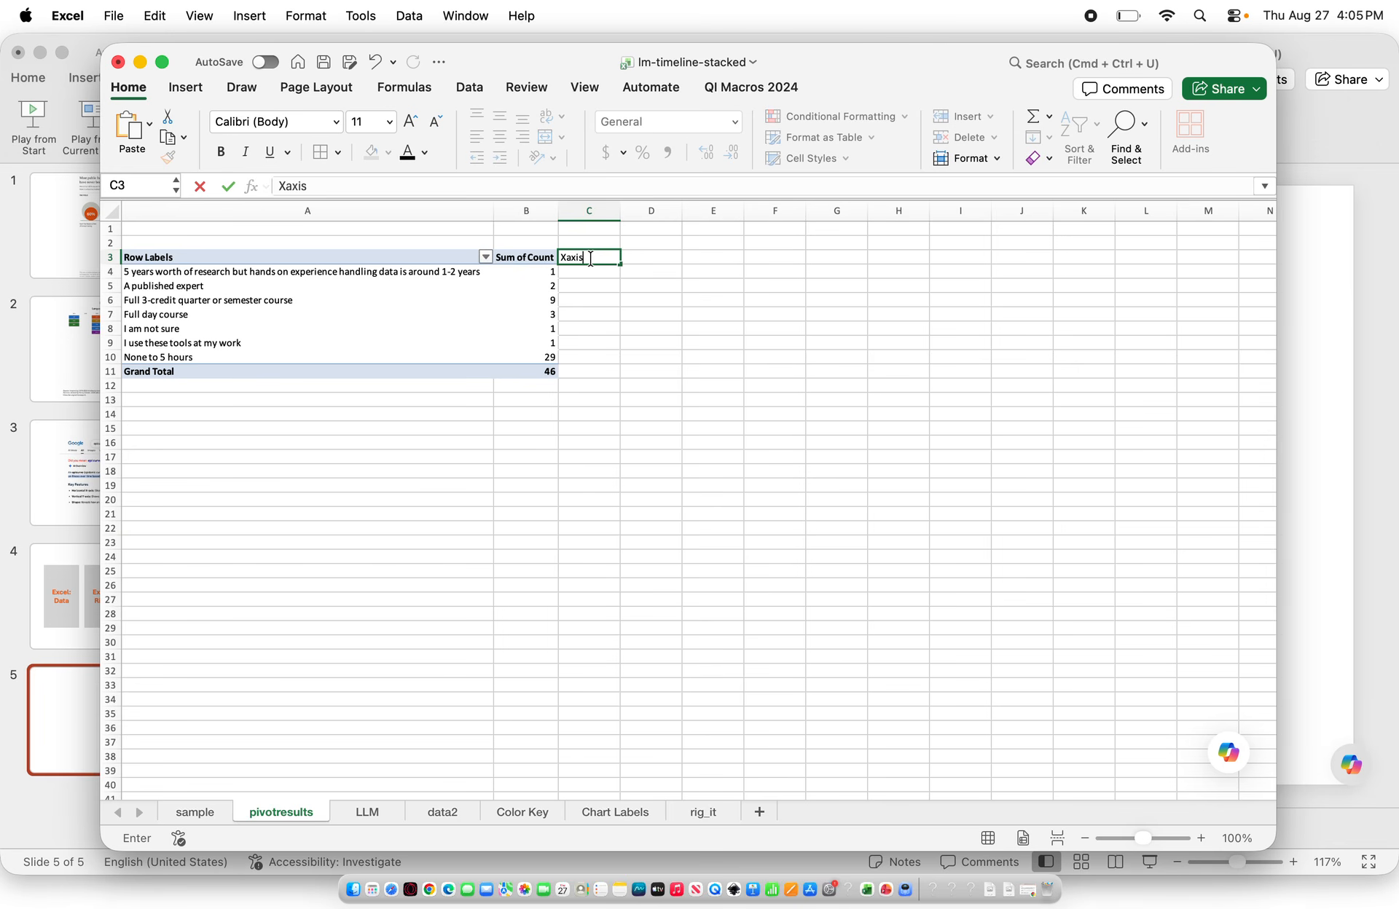
text(Xaxis)
key(Return)
Enter Xaxis values 1 for None to 5 hours, 2 for Full day course, and 3 for Full 3-credit course
key(Down)
key(Down)
key(Down)
key(Down)
key(Down)
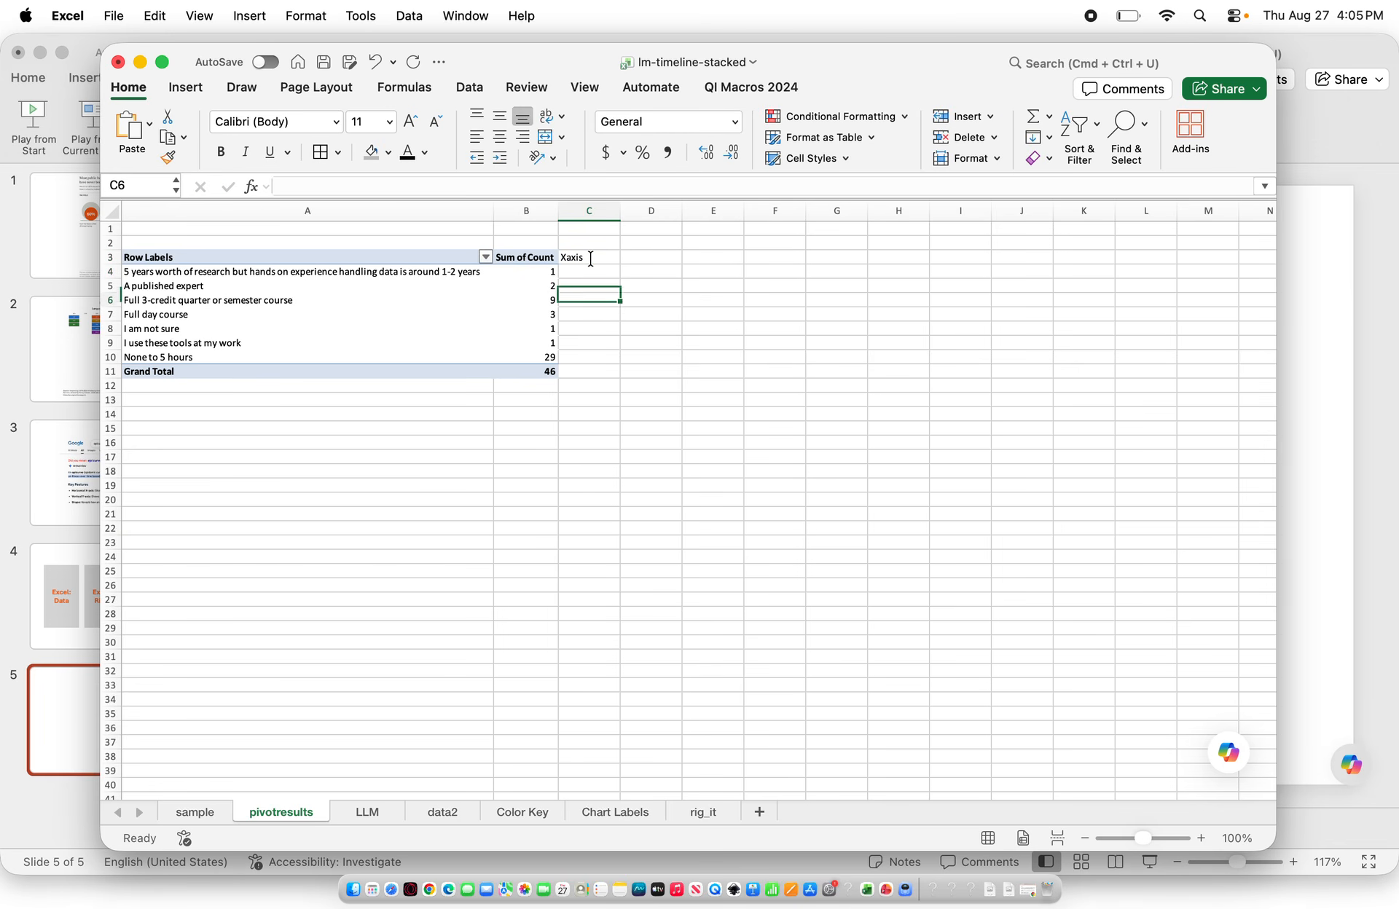
key(Down)
text(1)
key(Tab)
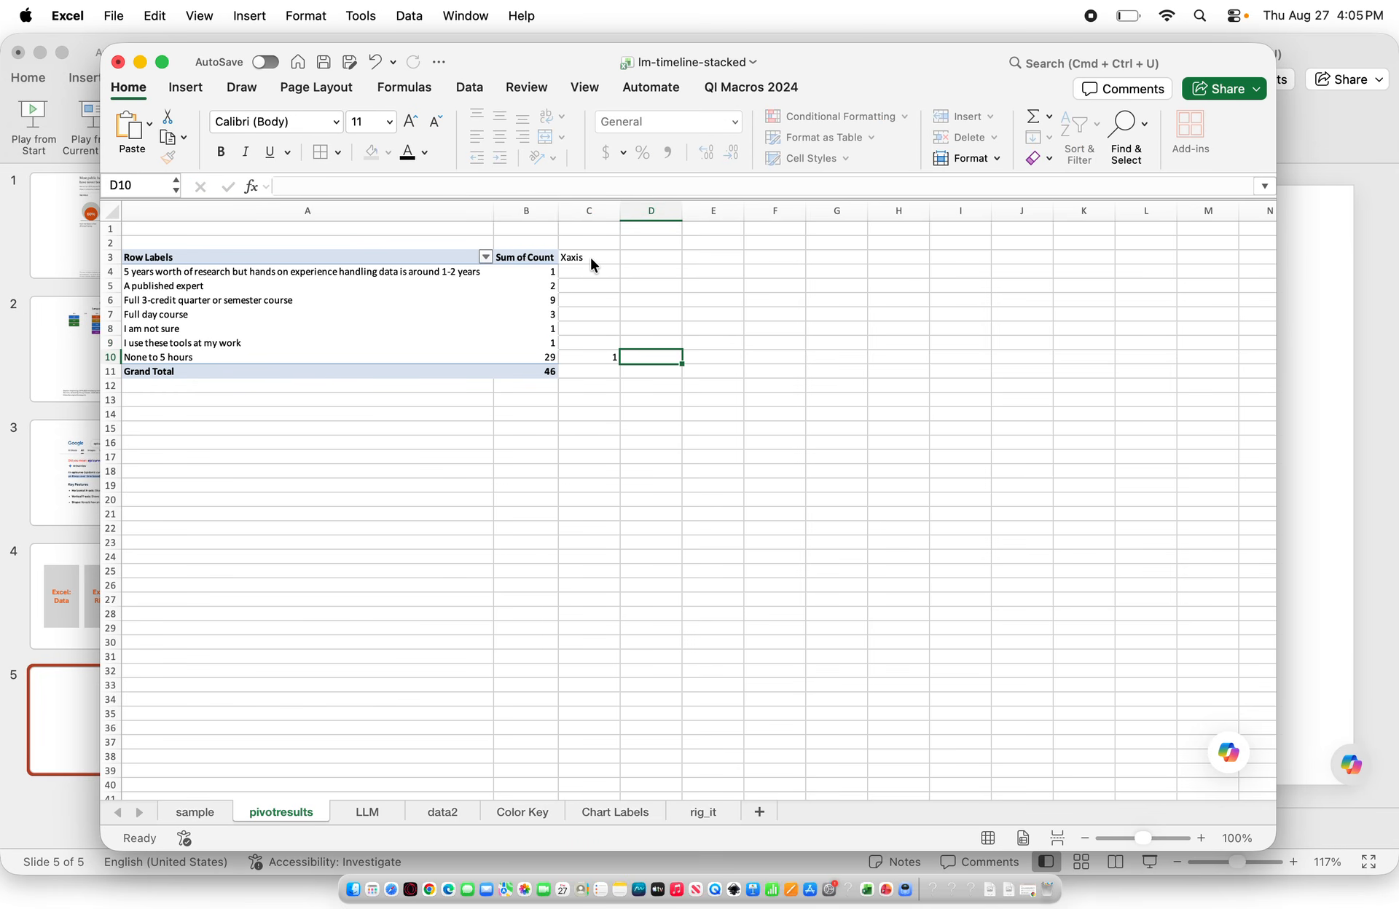
click(589, 316)
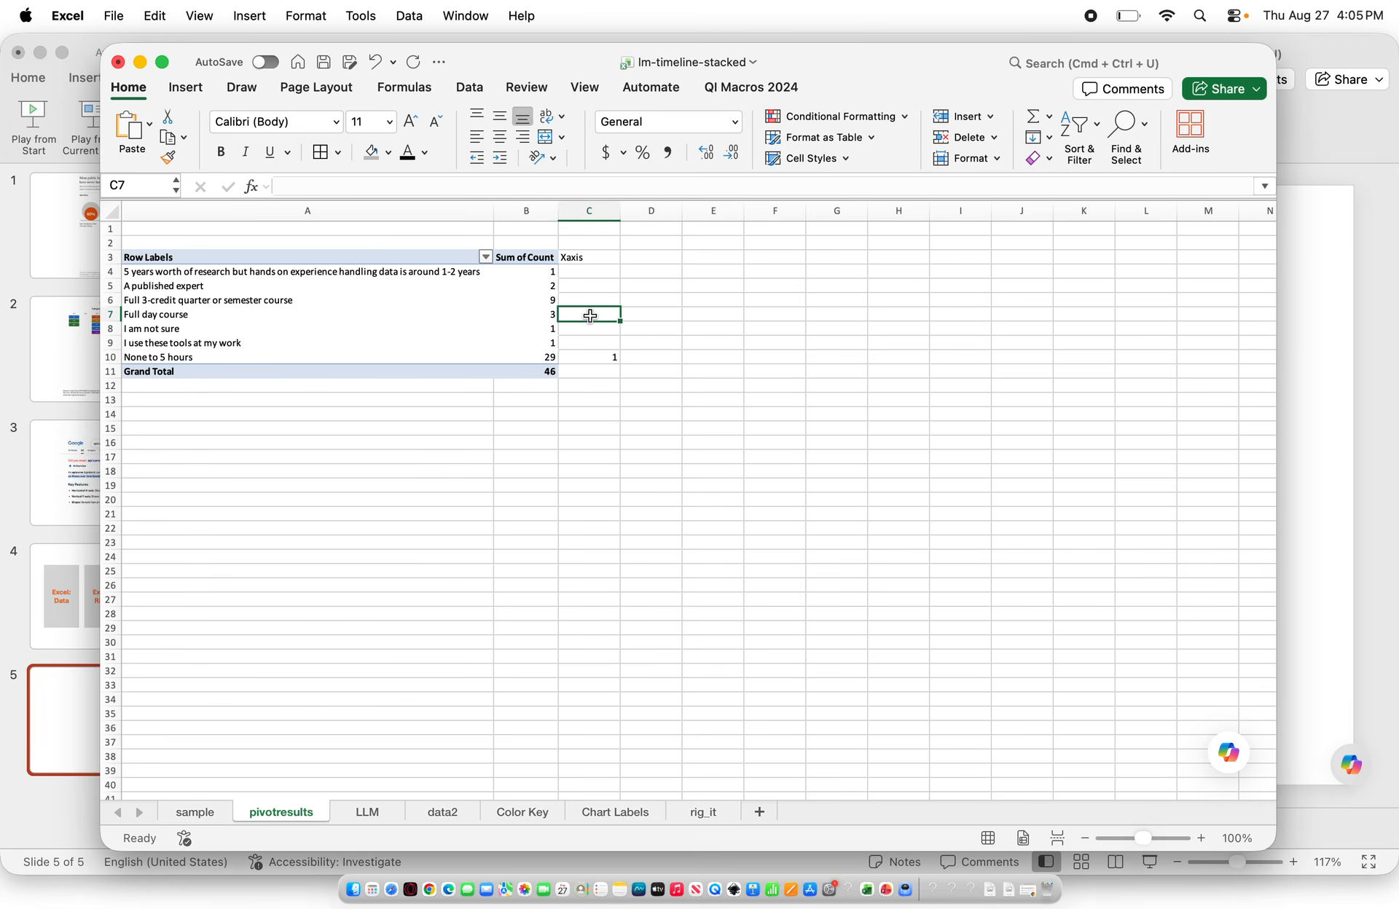
text(2)
key(Tab)
click(590, 298)
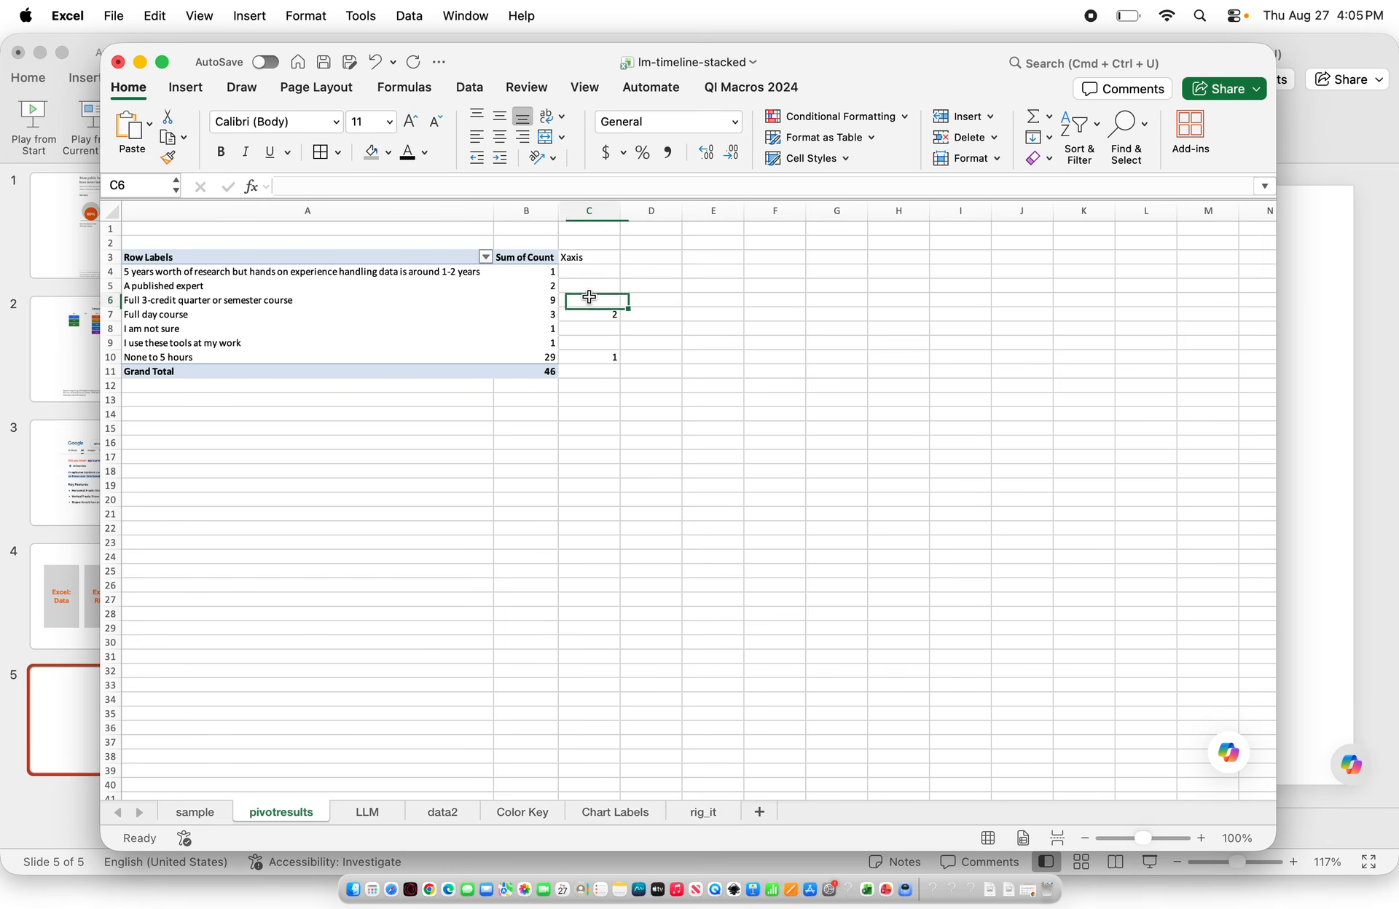
text(3)
key(Tab)
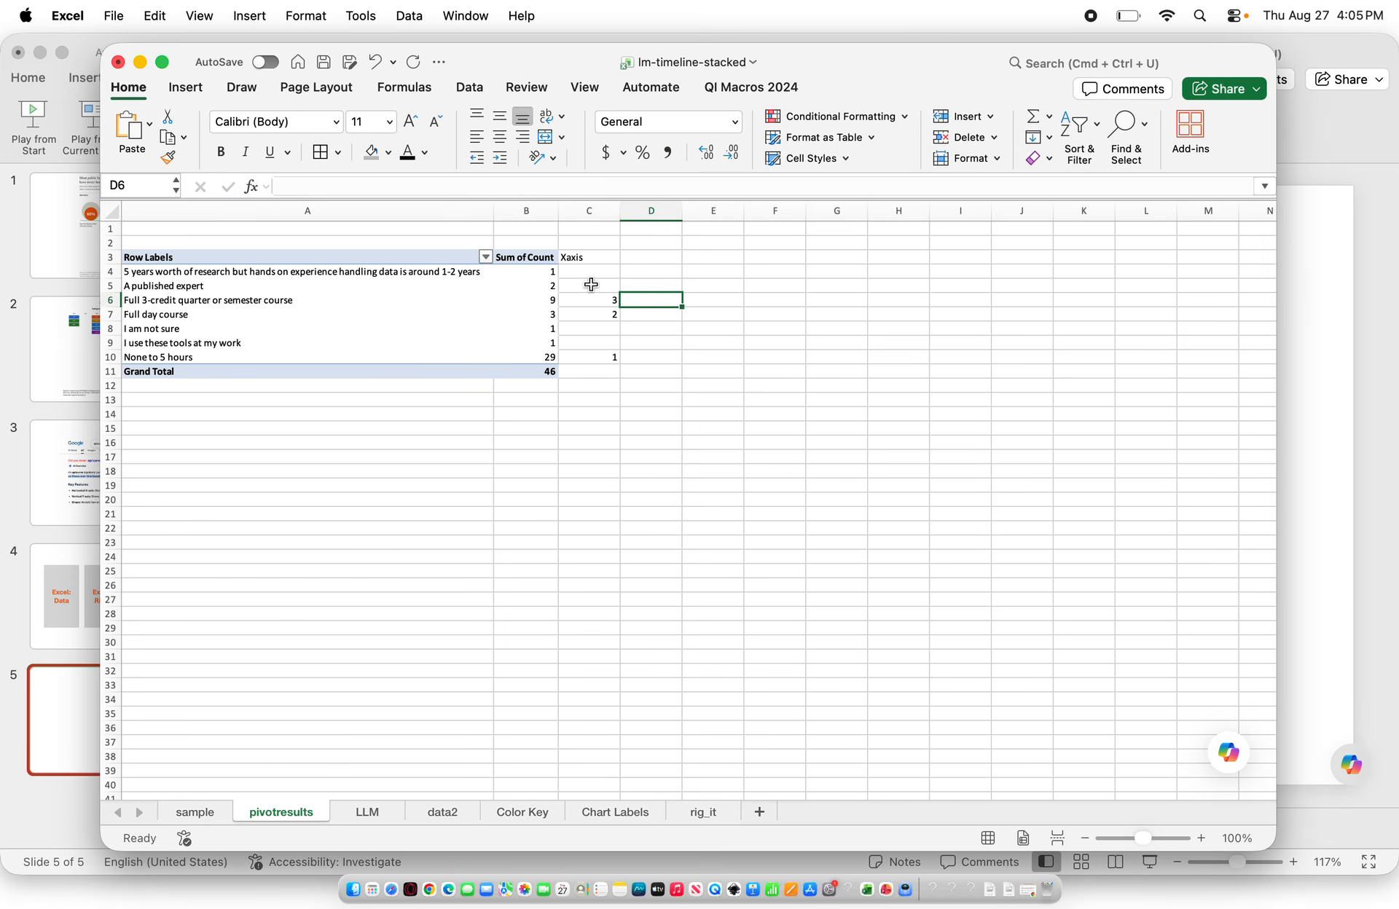
Enter 5 for A published expert, 4 for 5 years worth, and NA for I am not sure and I use these tools
click(584, 283)
text(5)
key(Tab)
click(578, 271)
text(4)
key(Tab)
click(576, 329)
text(NA)
key(Return)
text(NA)
key(Return)
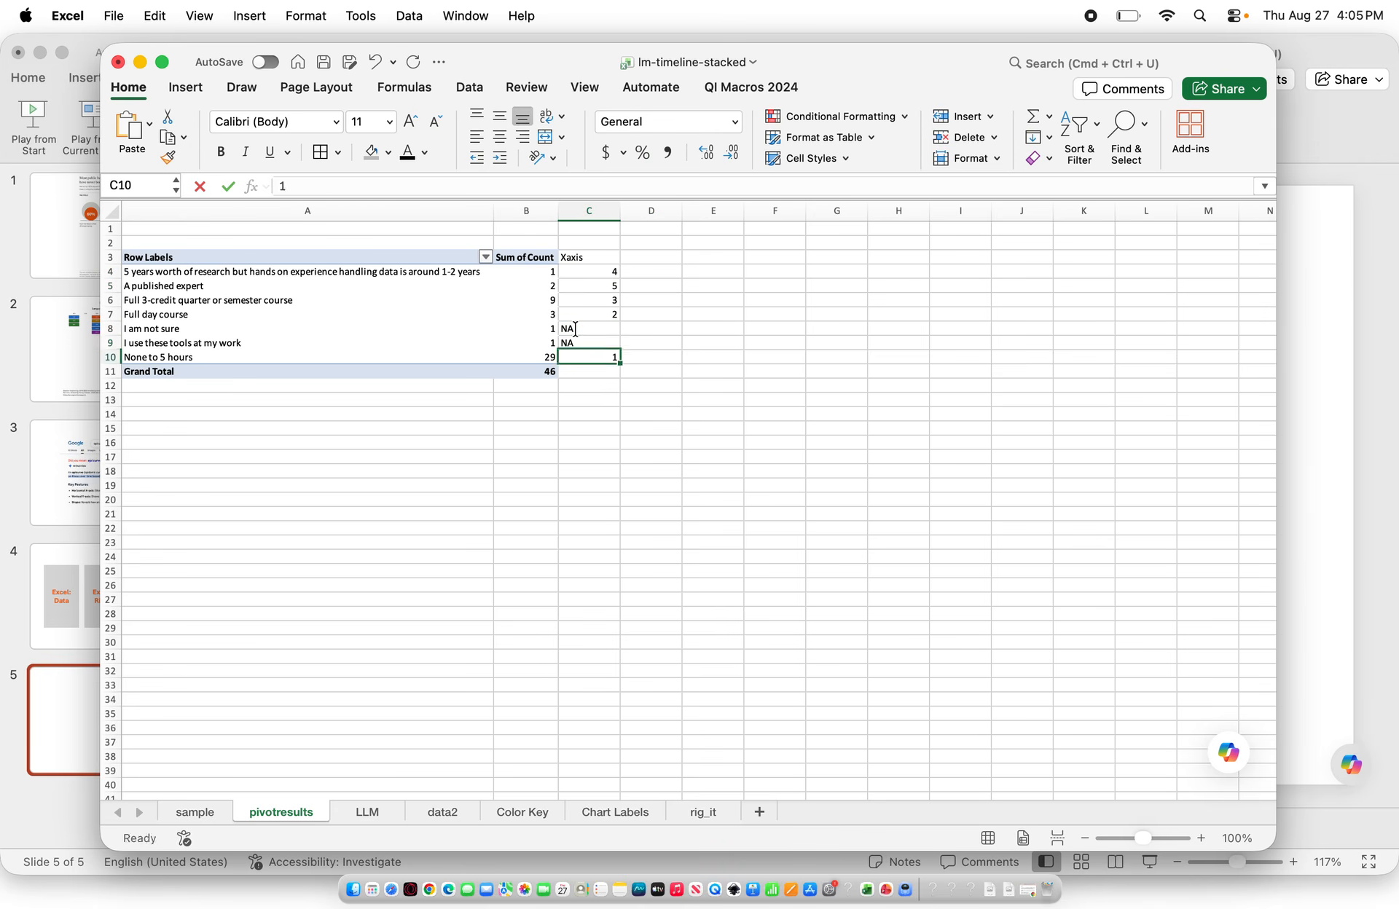
key(Return)
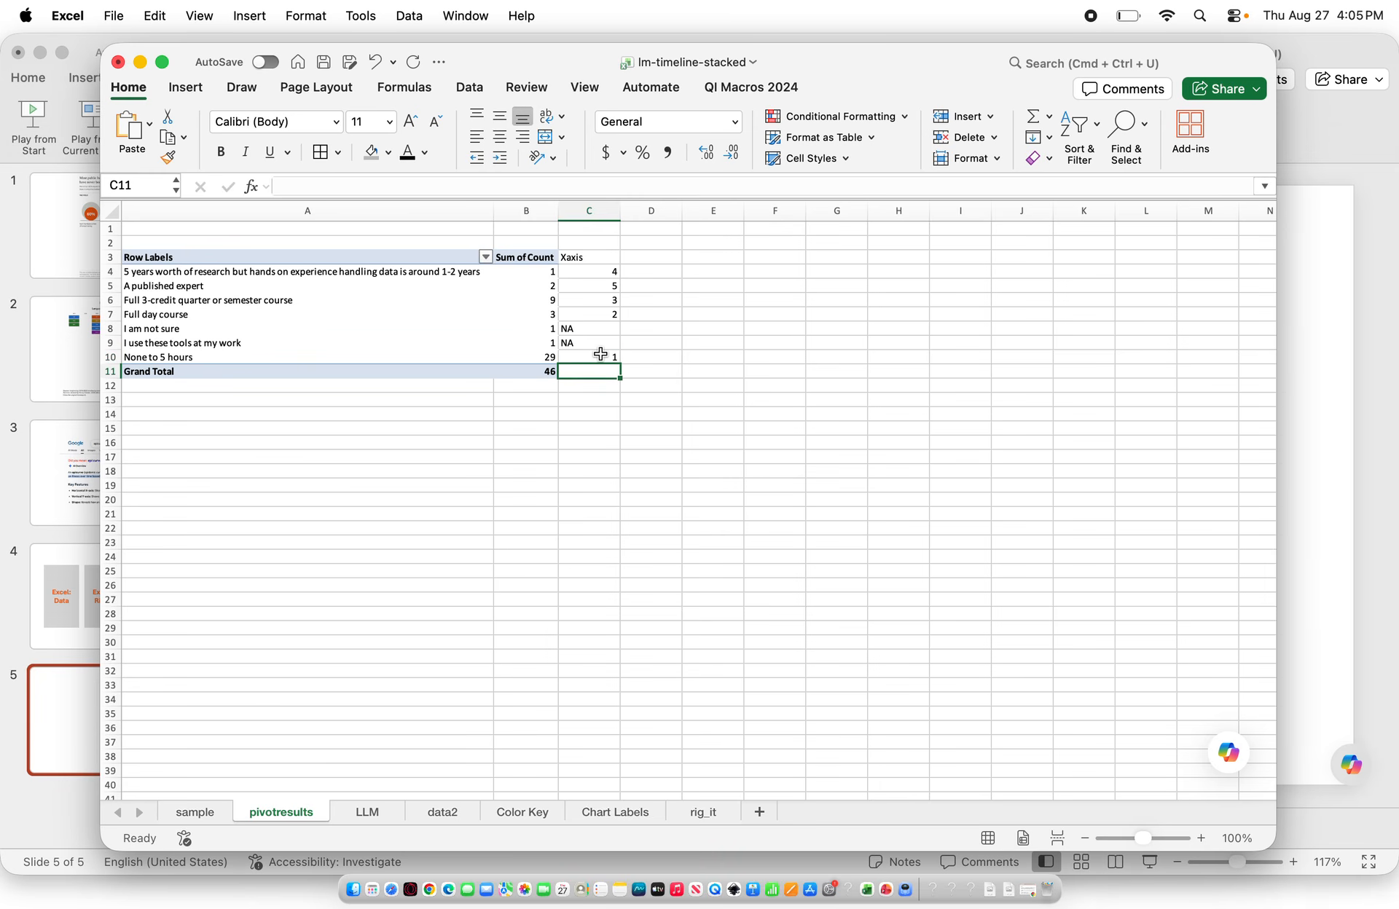
Copy the pivot table with its Xaxis column to cell A2 of the rig_it sheet and bold the header row
drag(604, 353, 318, 270)
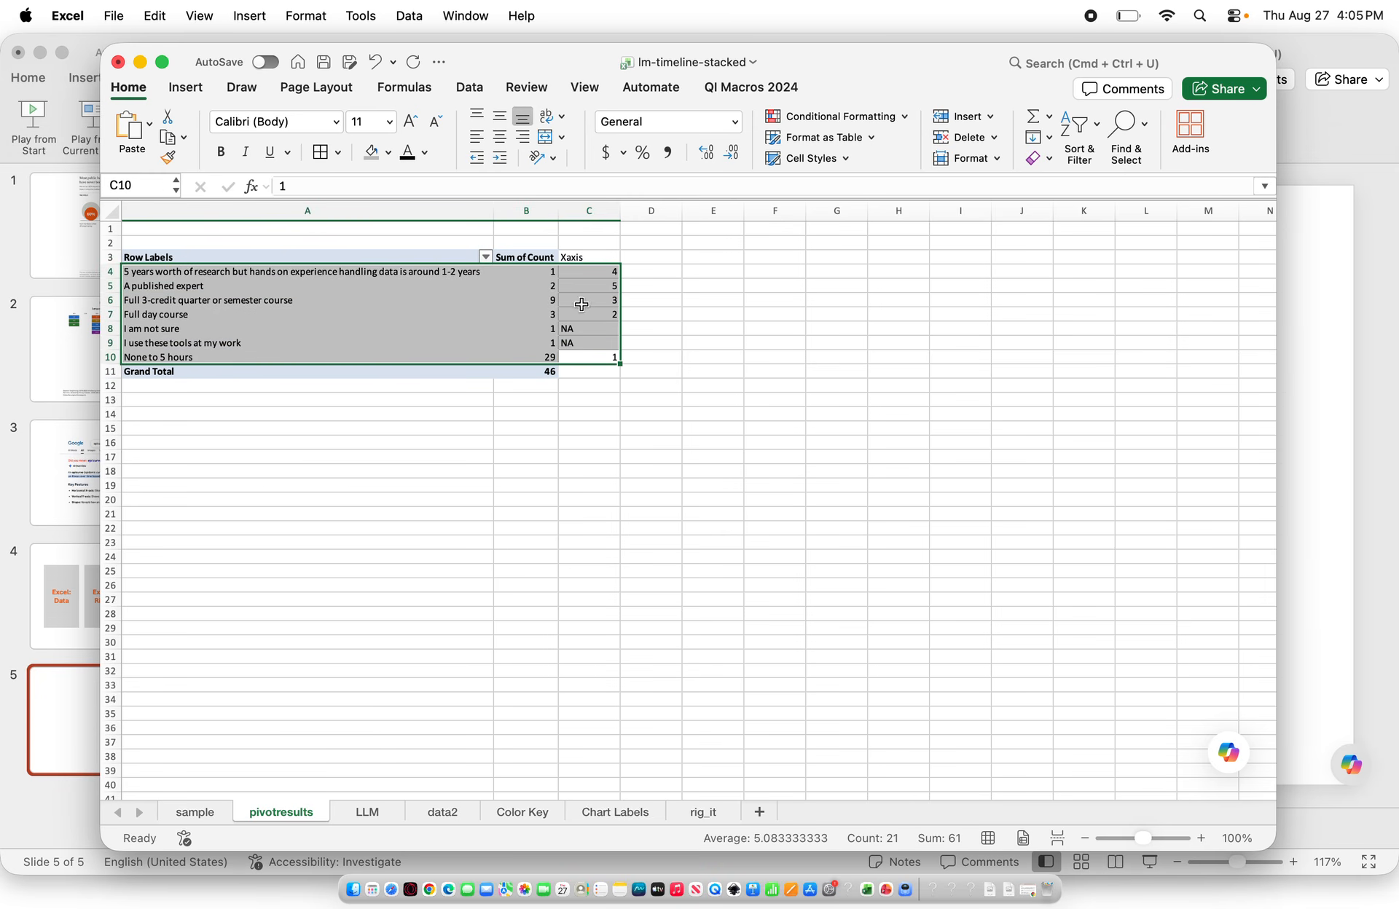
drag(612, 357, 196, 257)
key(super+c)
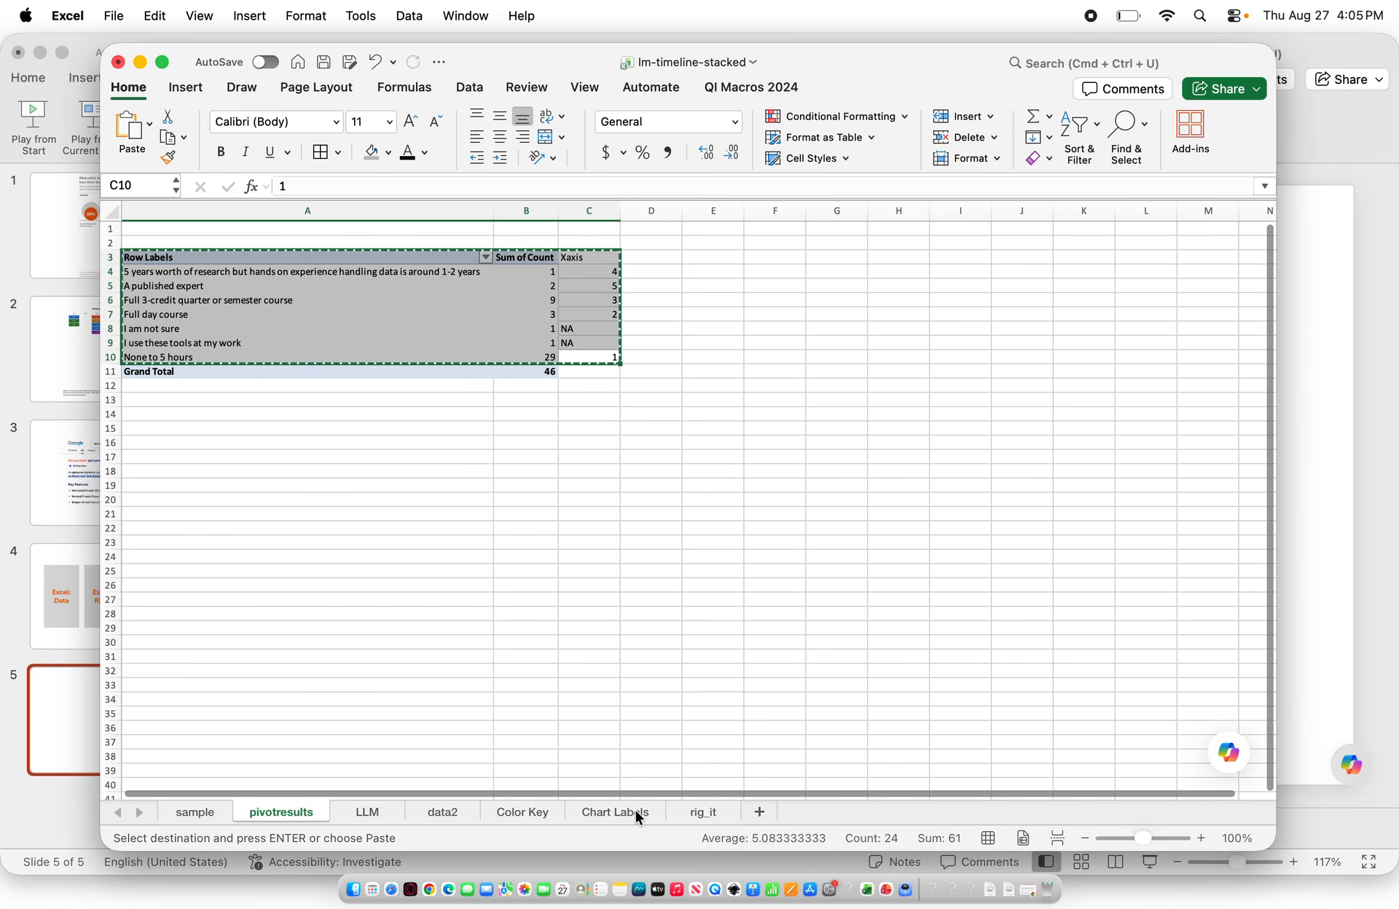
click(713, 807)
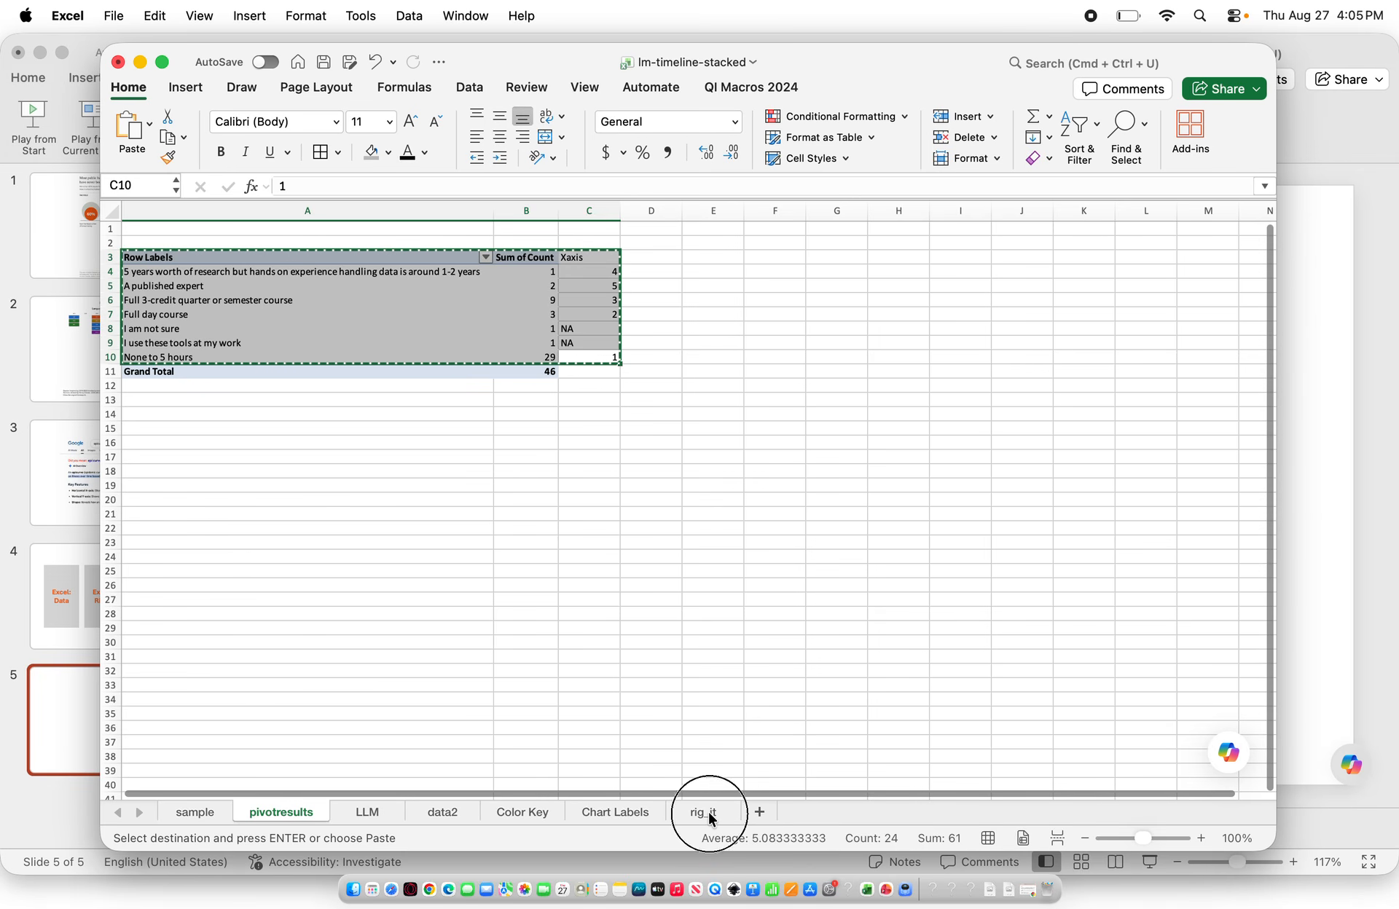
click(144, 245)
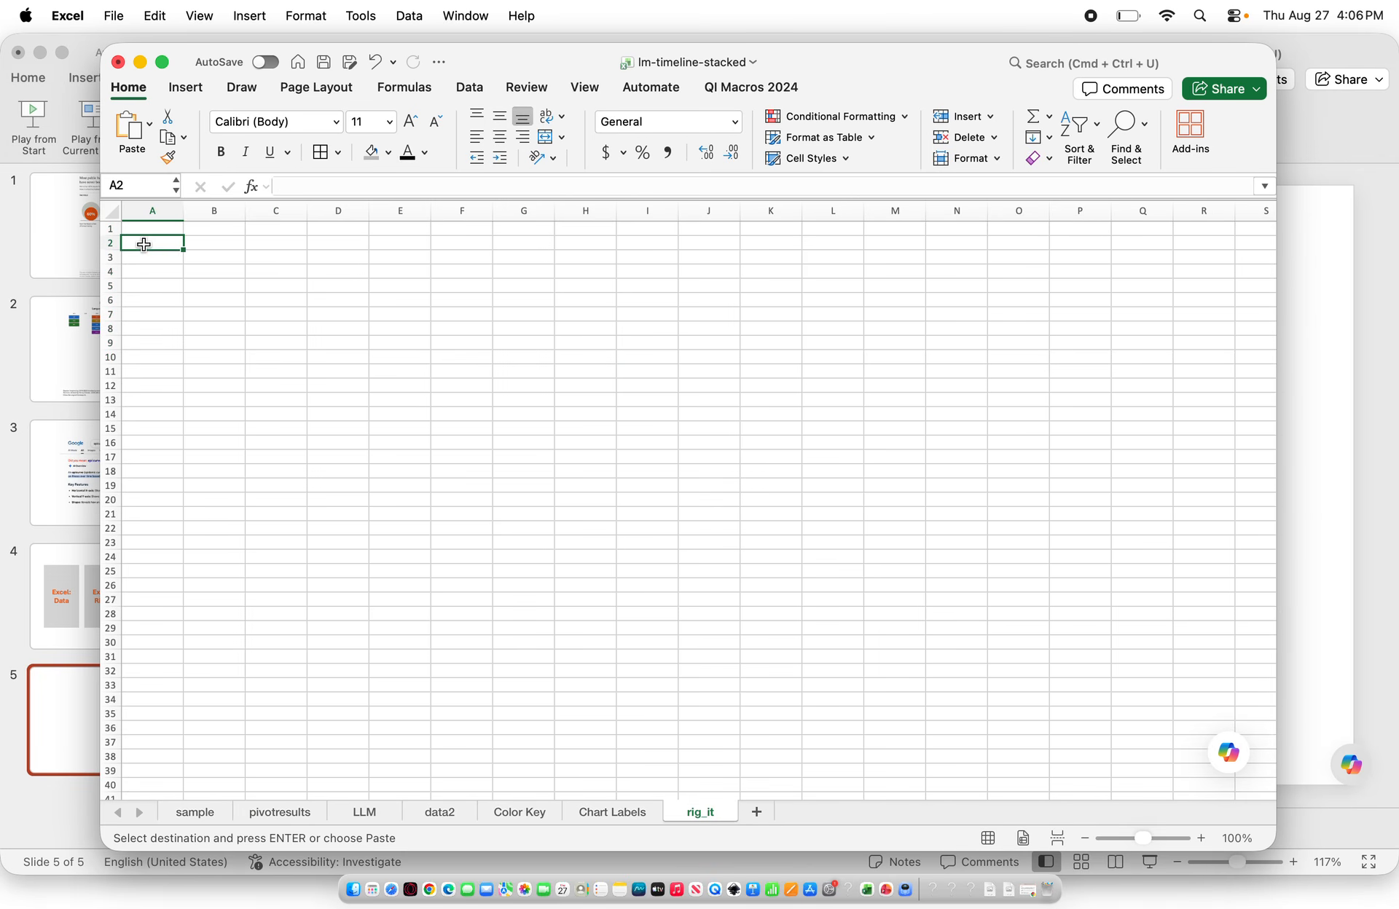
key(super+v)
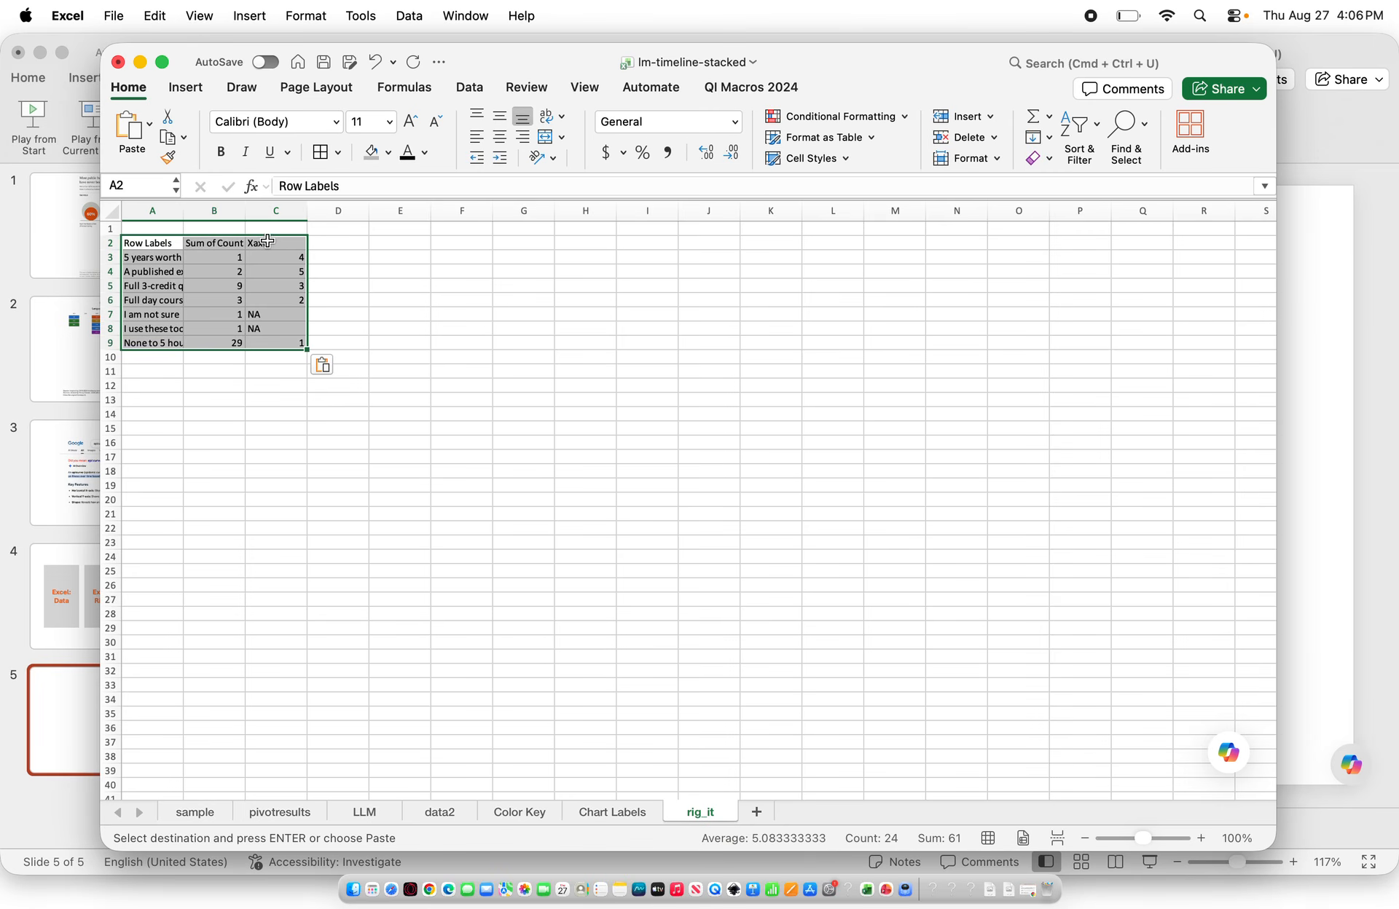
drag(276, 243, 159, 244)
click(221, 152)
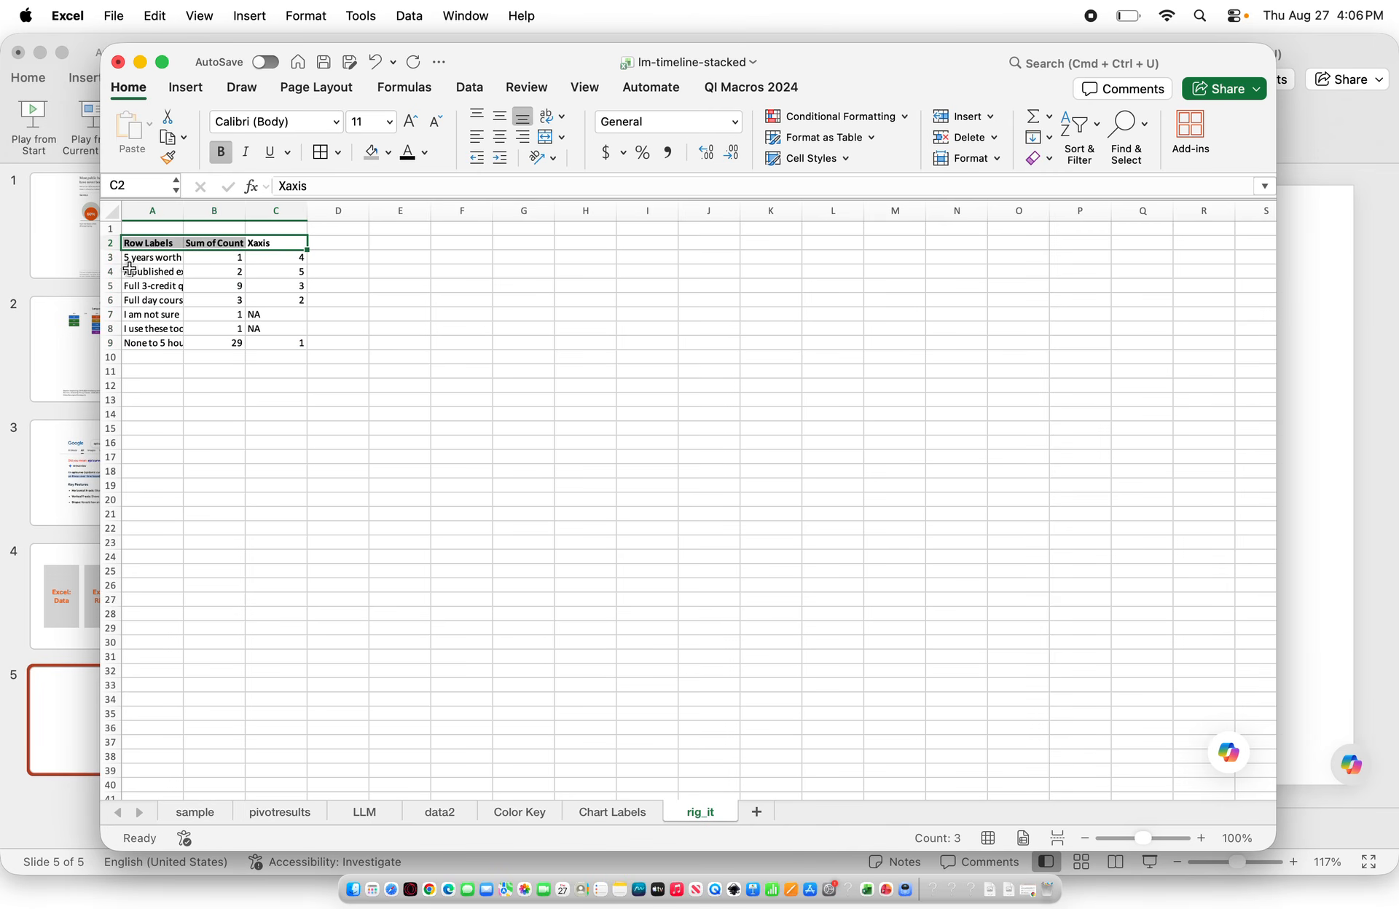
Delete the empty first row on the rig_it sheet
click(111, 211)
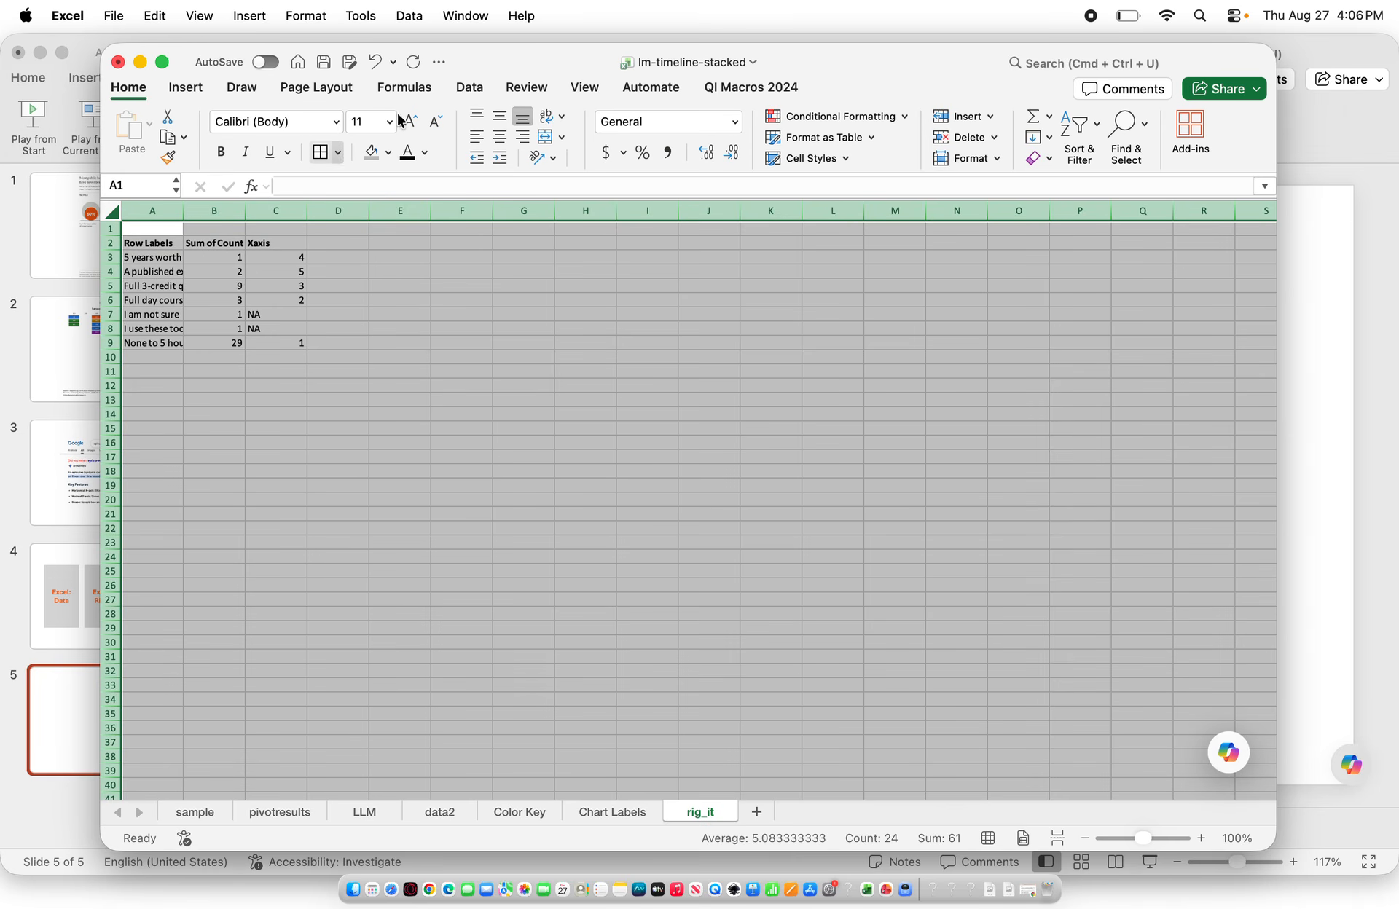
click(111, 229)
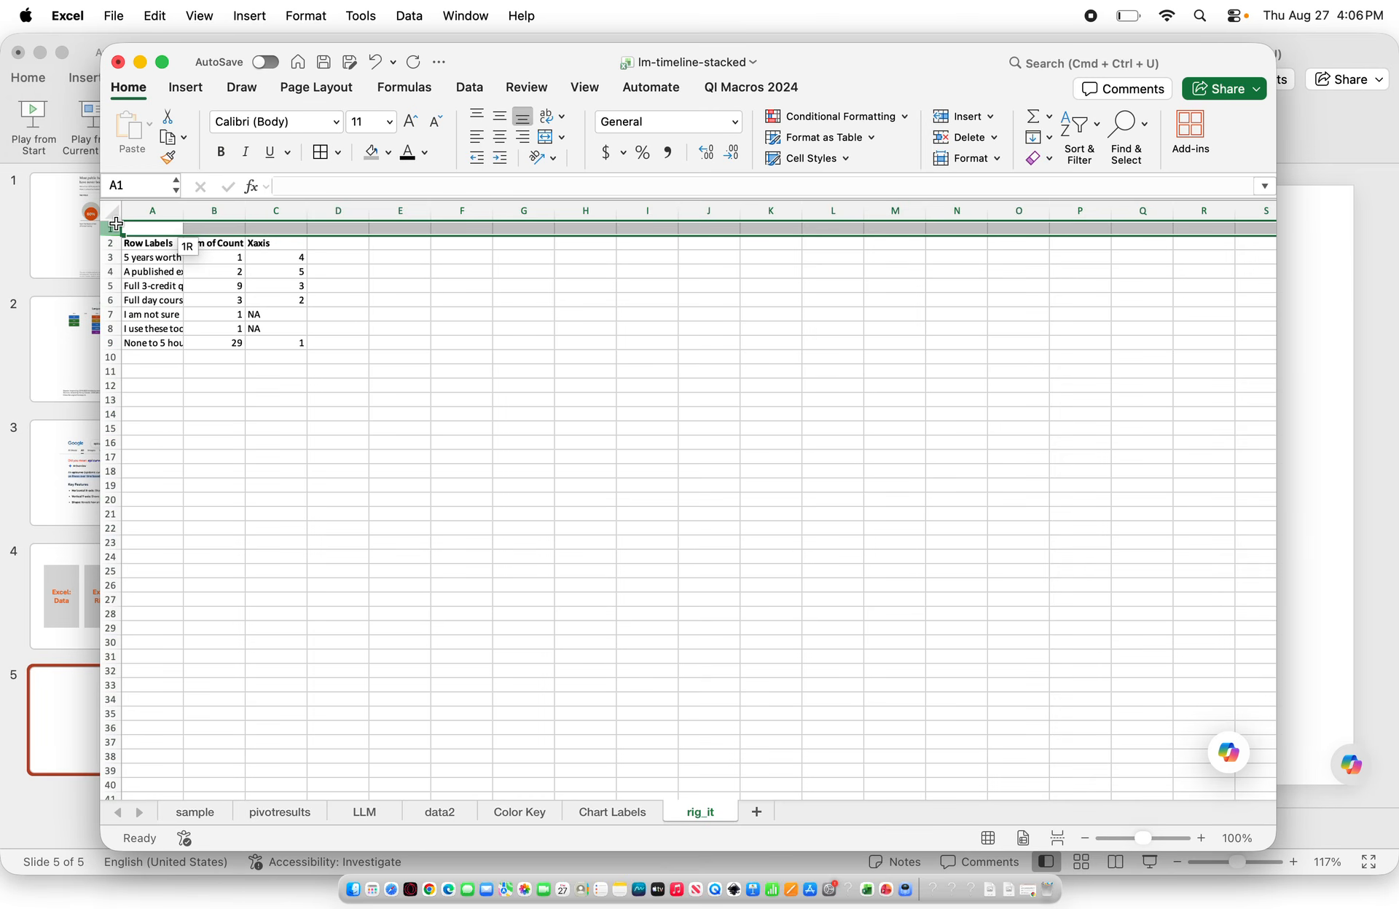
click(290, 11)
mouse_move(155, 16)
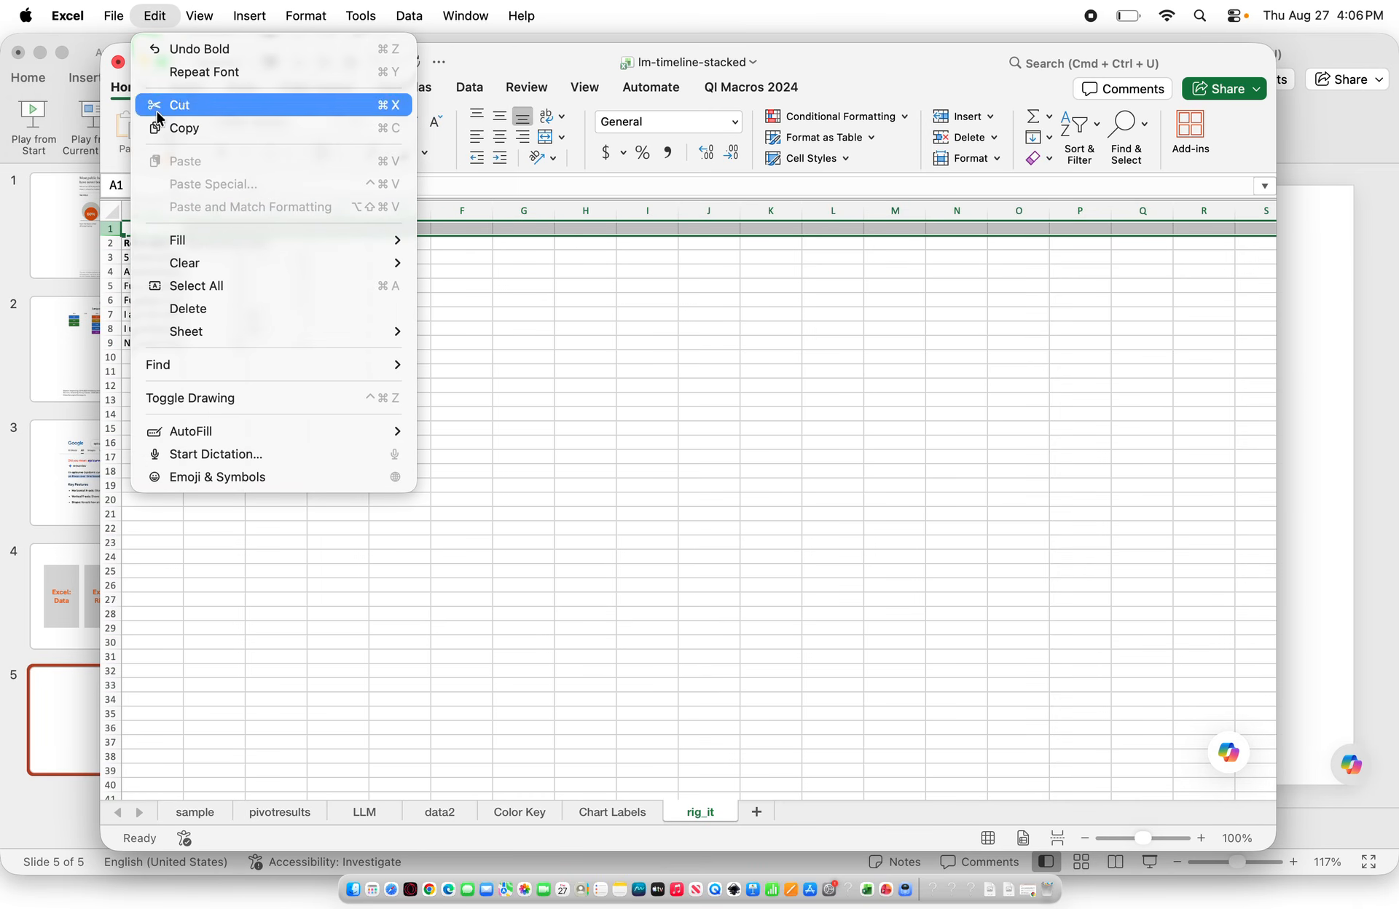
click(188, 308)
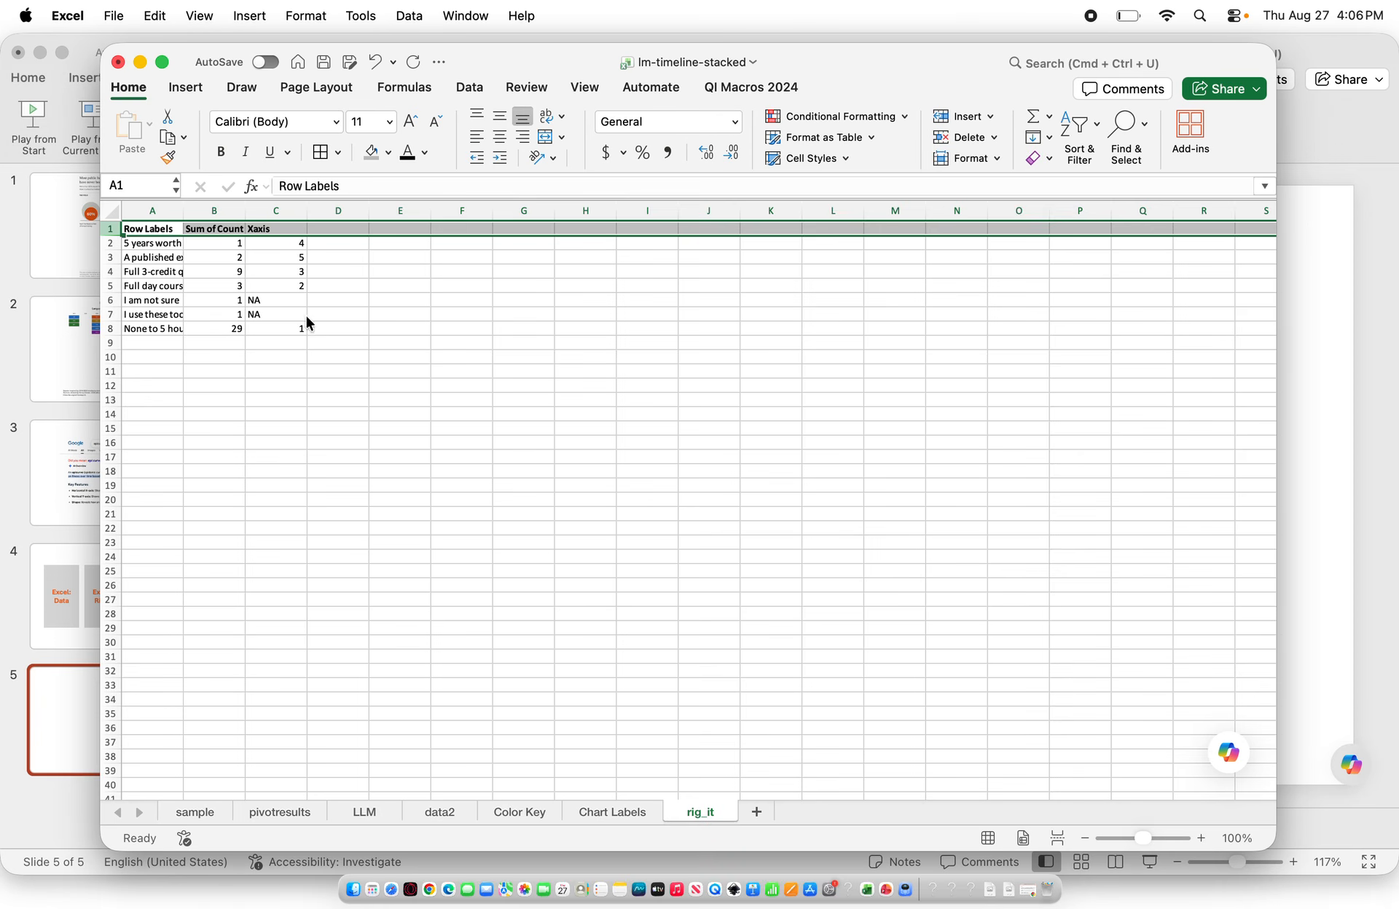
Sort the rig_it table by Xaxis from smallest to largest
click(110, 211)
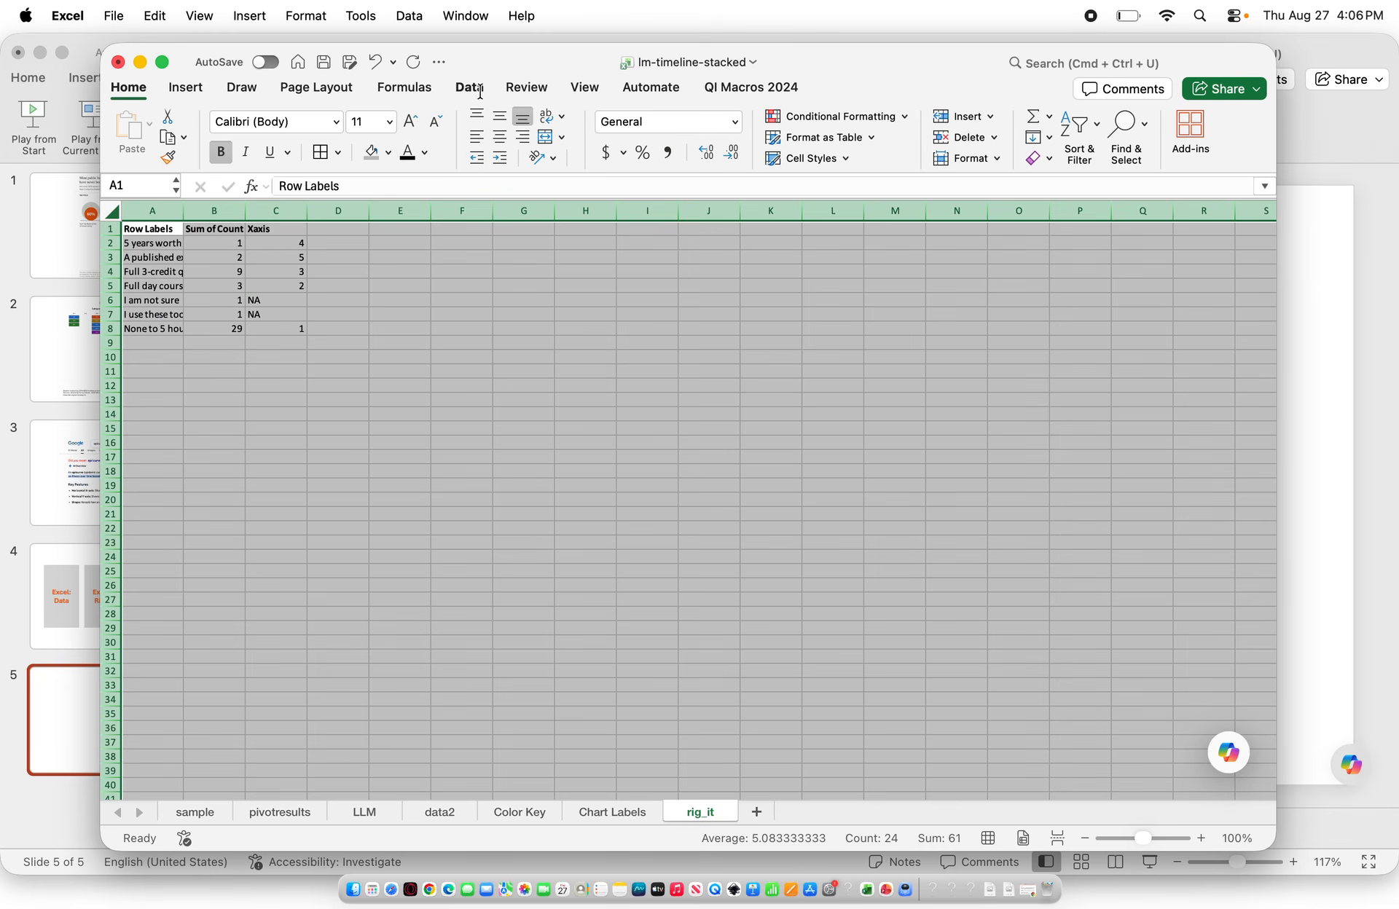
click(473, 91)
click(681, 135)
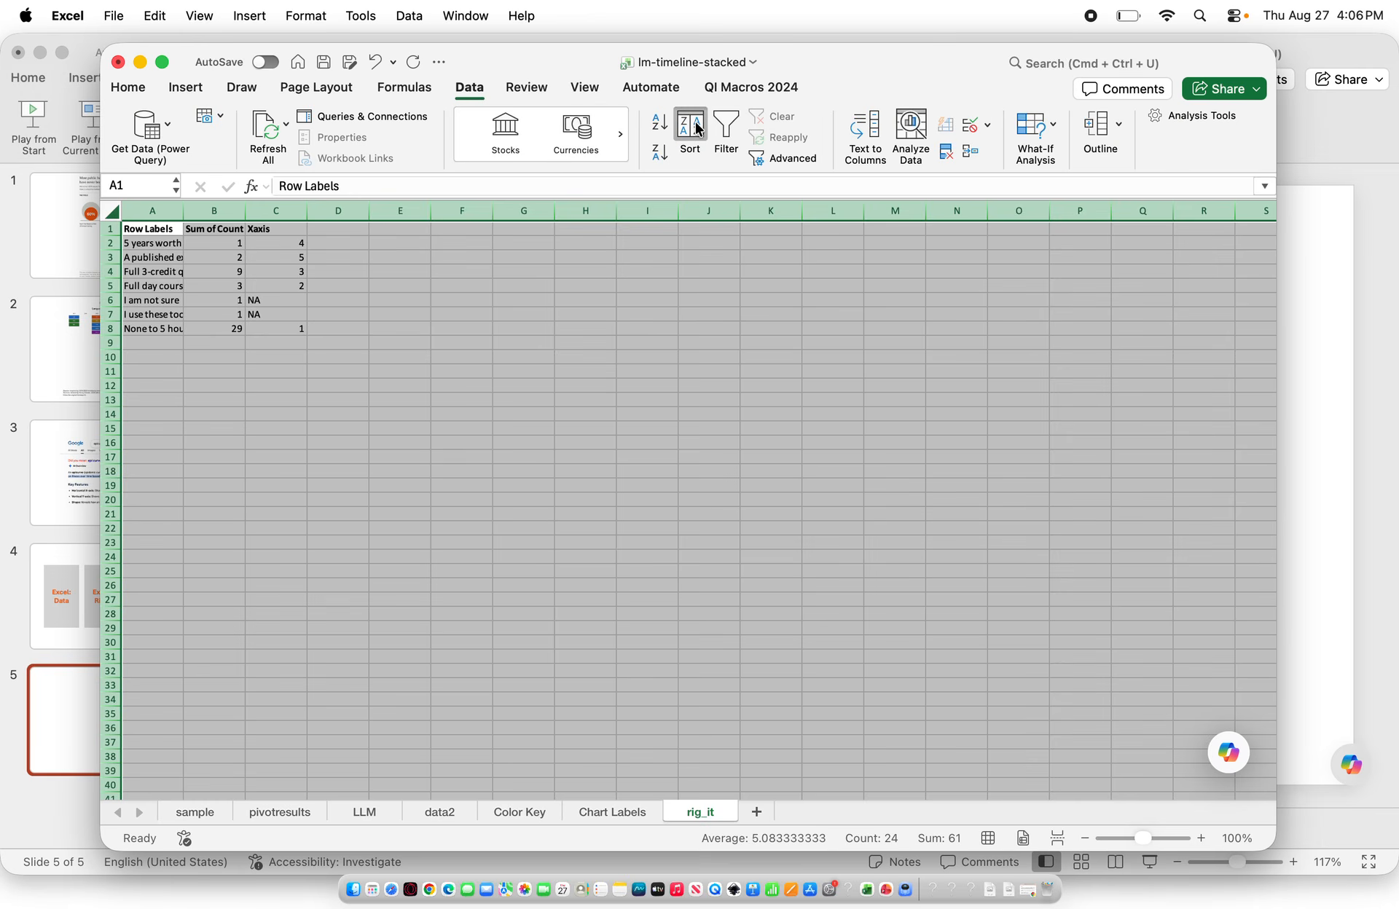
click(514, 144)
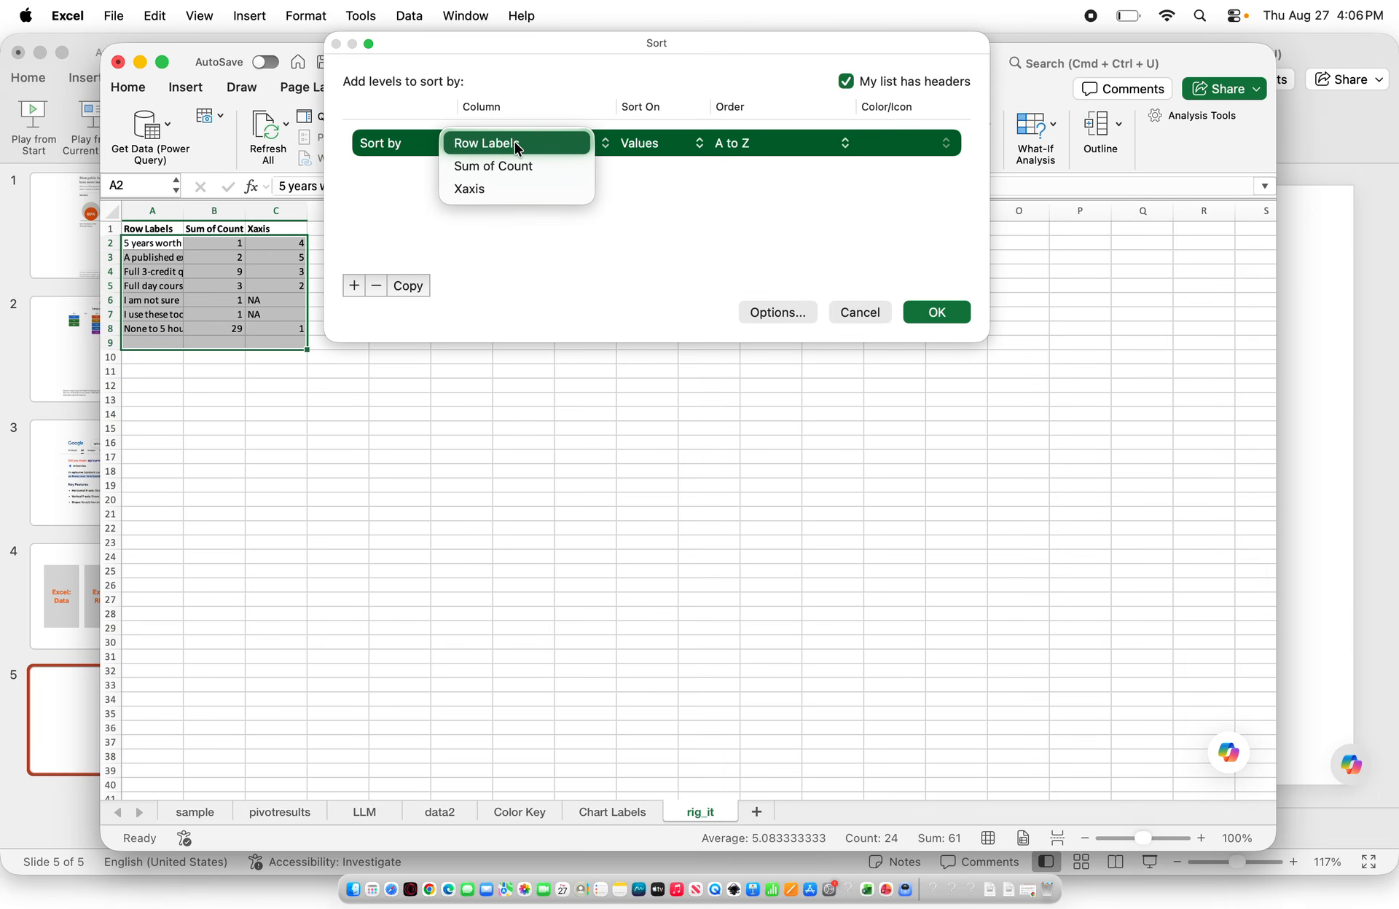
click(481, 189)
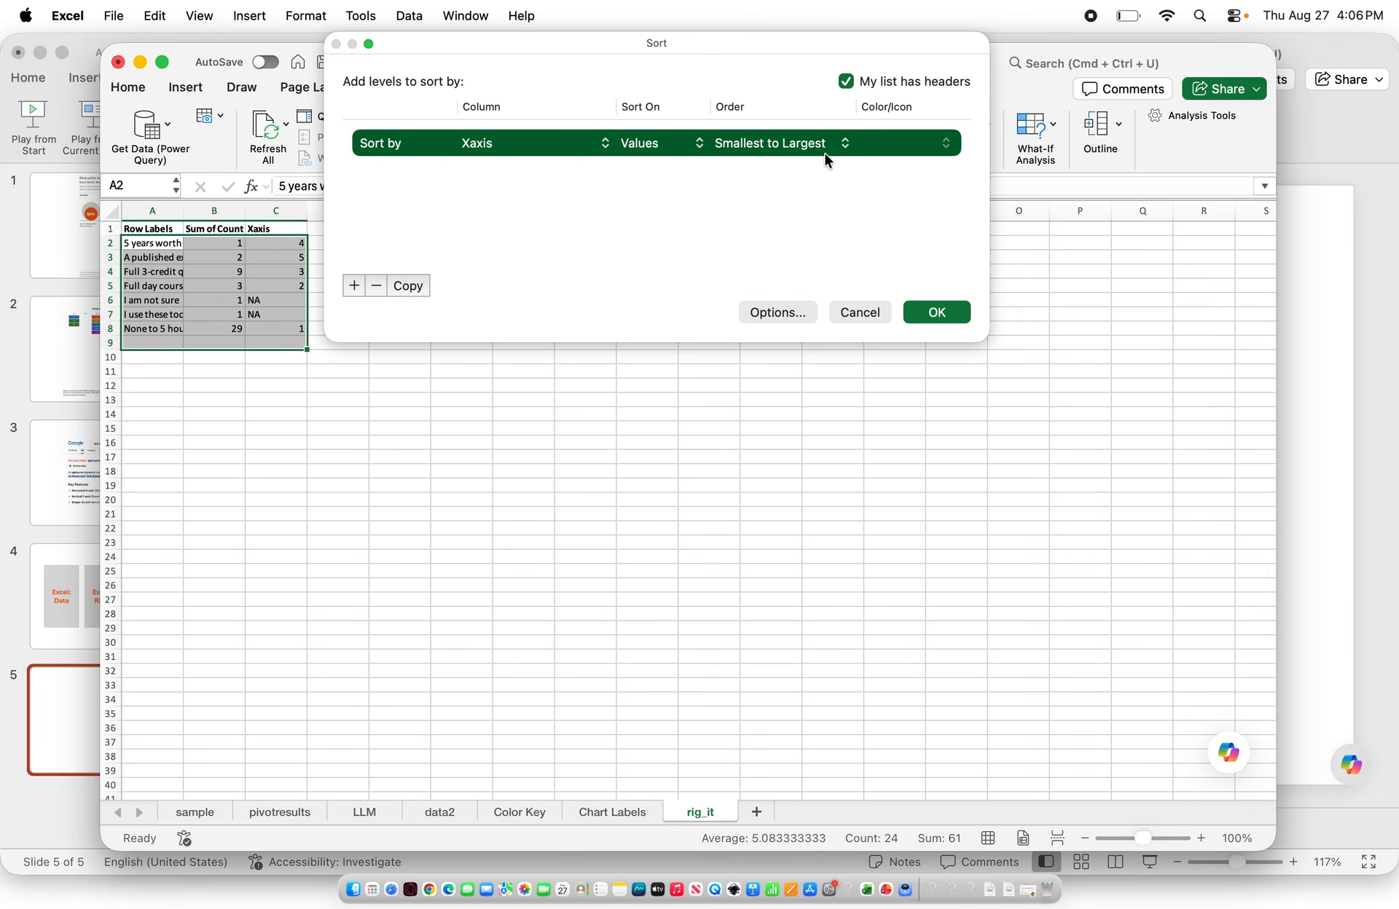
click(921, 313)
Copy the five ordered row labels and paste them transposed into row 11 starting at E11
click(162, 243)
drag(162, 242, 162, 297)
key(super+c)
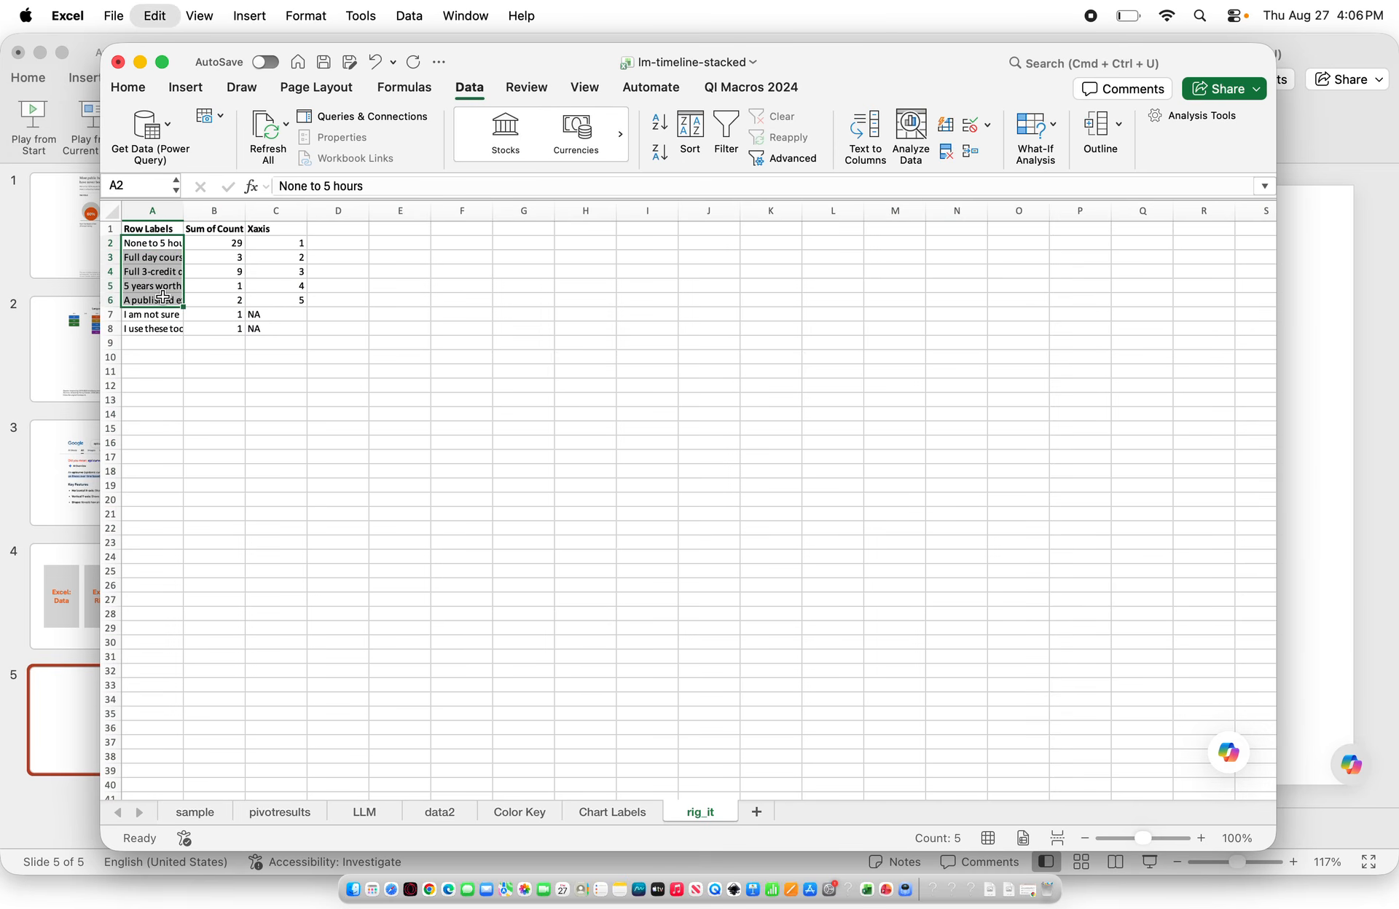
click(390, 374)
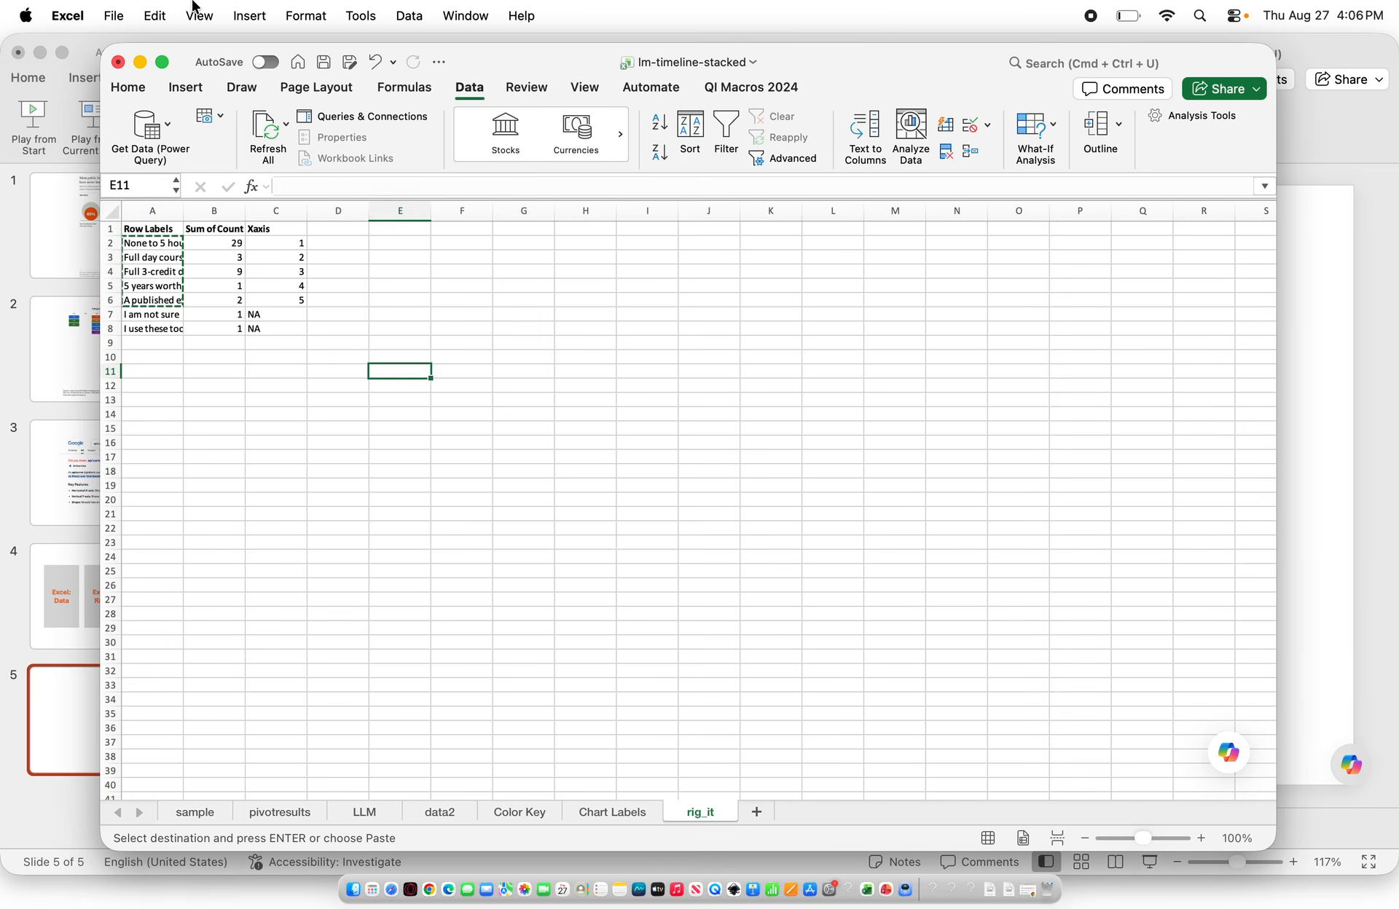
click(155, 15)
click(179, 191)
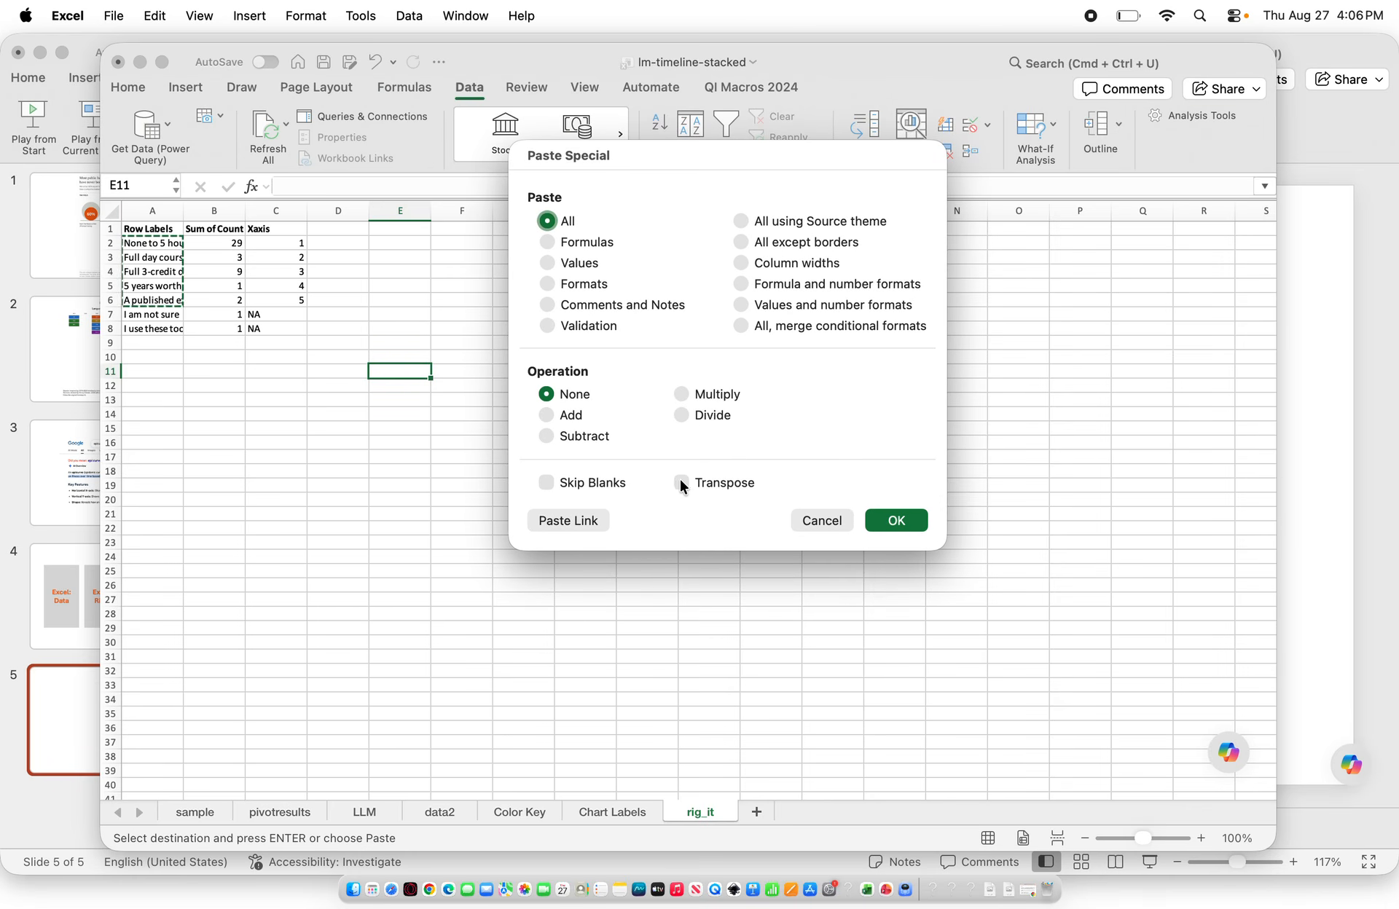
click(680, 482)
click(895, 521)
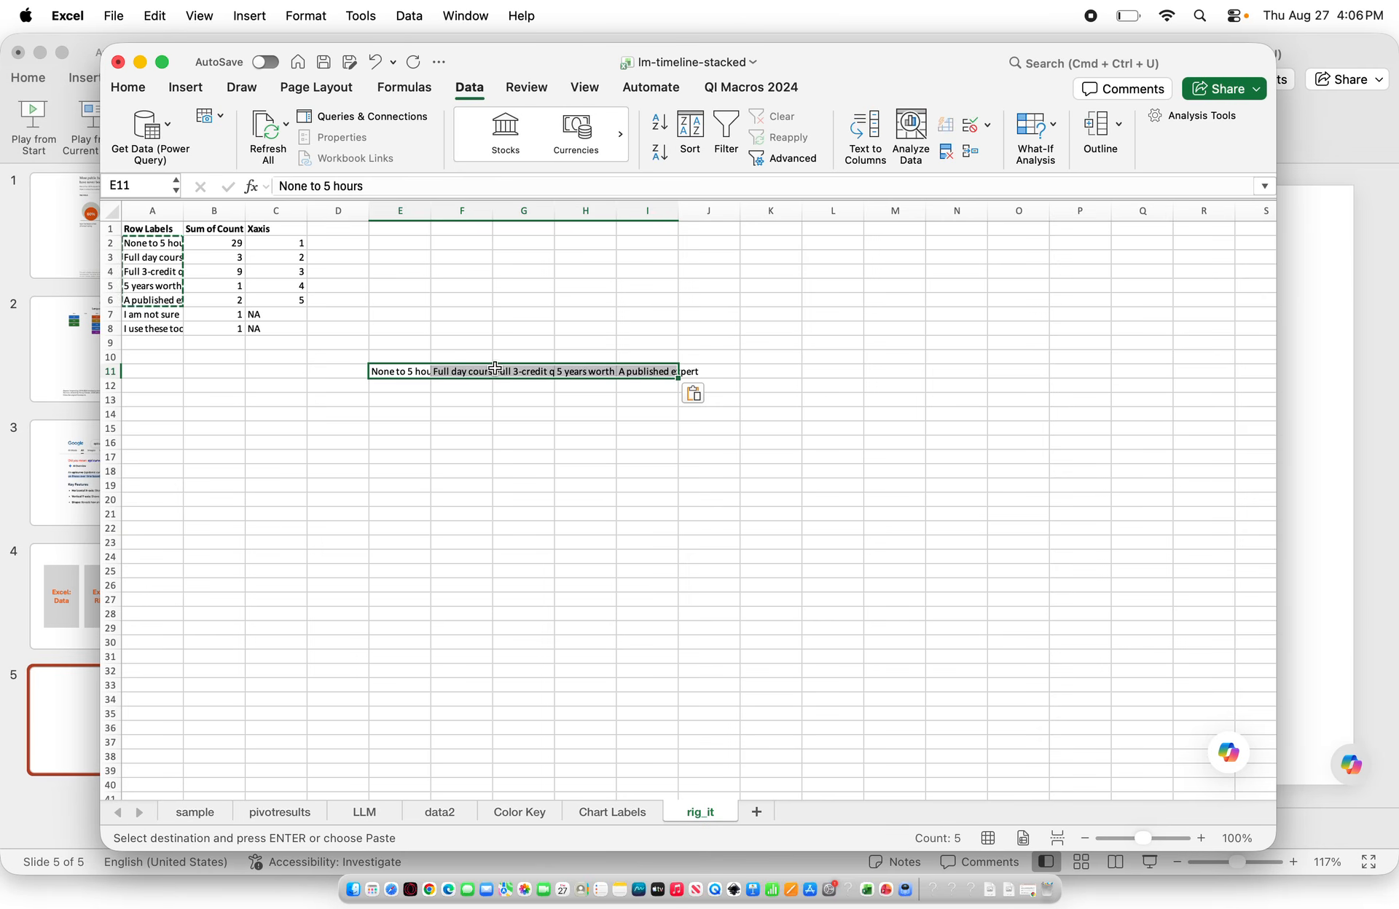
Number the transposed label columns 1 to 5 in row 10 above them
click(393, 356)
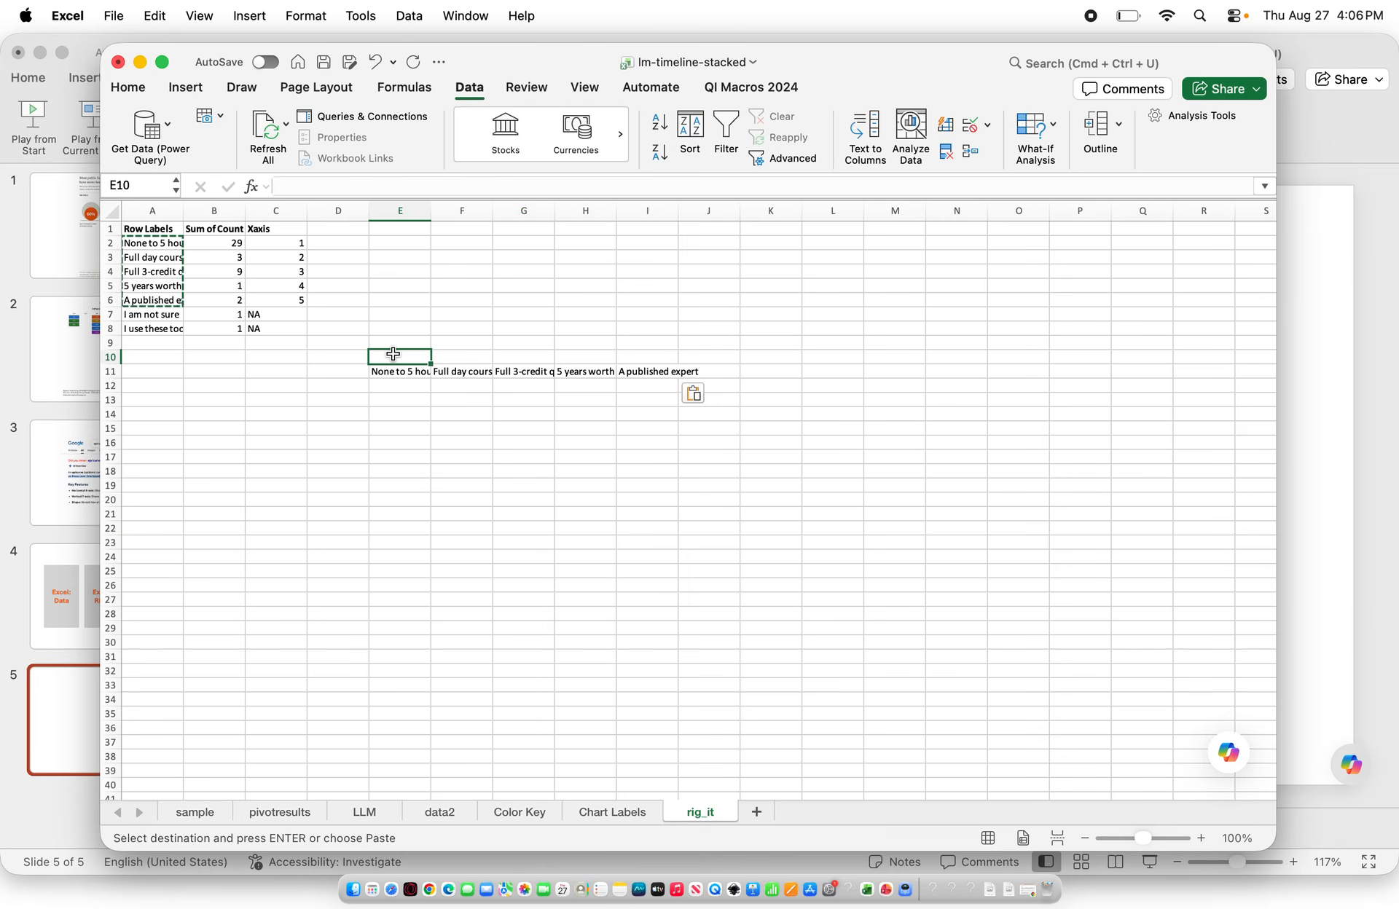
text(1)
key(Tab)
text(2)
key(Tab)
text(3)
key(Tab)
text(4)
key(Tab)
text(5)
key(Tab)
Enter a 1 in each cell down the None to 5 hours column starting at E12
drag(396, 385, 626, 725)
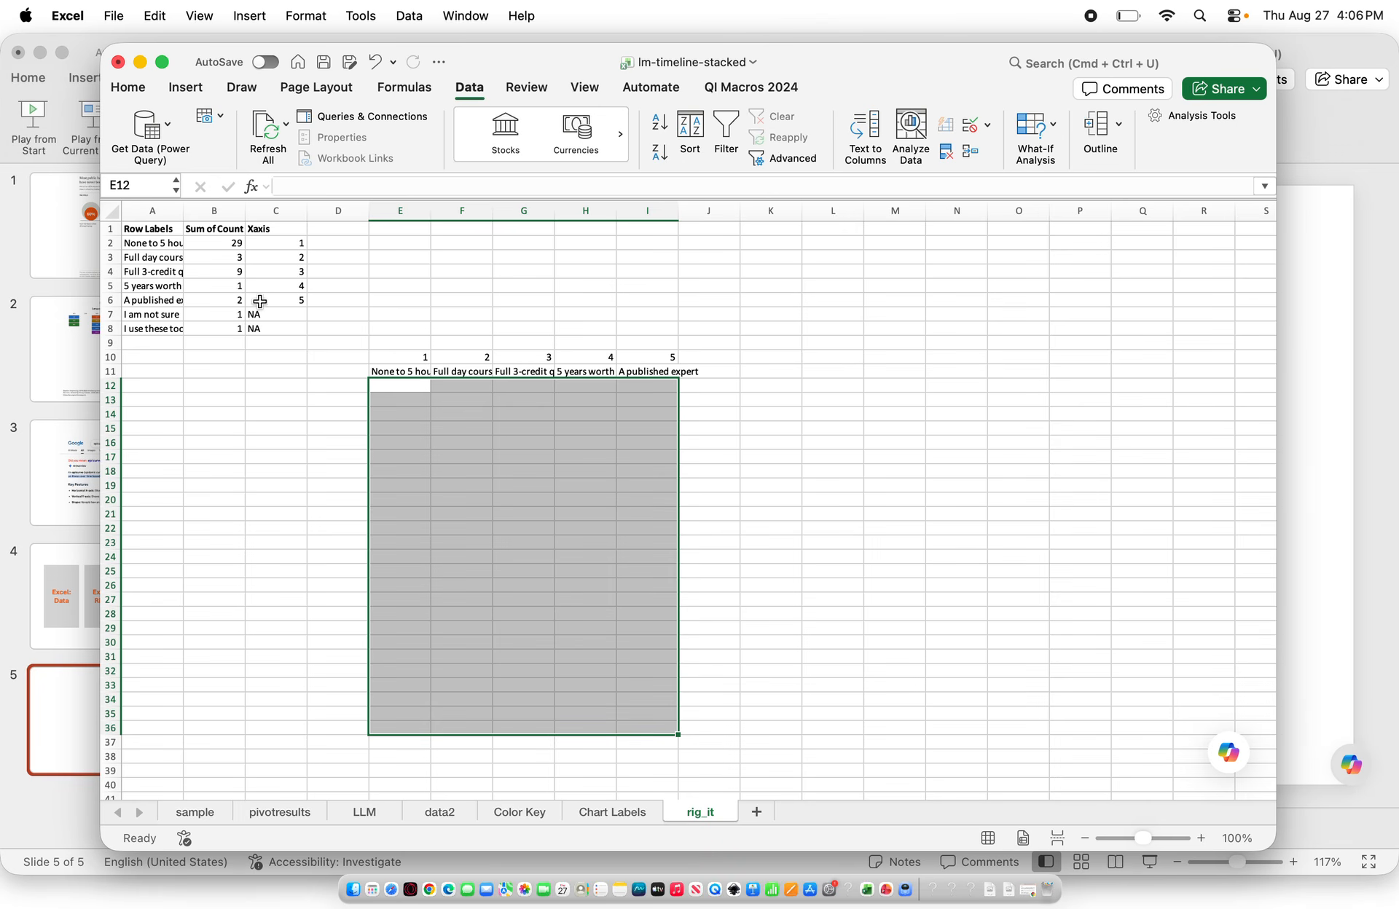
drag(236, 243, 235, 301)
click(398, 387)
text(1)
key(Return)
text(1)
key(Return)
text(1)
key(Return)
text(1)
key(Return)
text(1)
key(Return)
text(1)
key(Return)
Enter three 1s down the Full day course column starting at F12
click(451, 386)
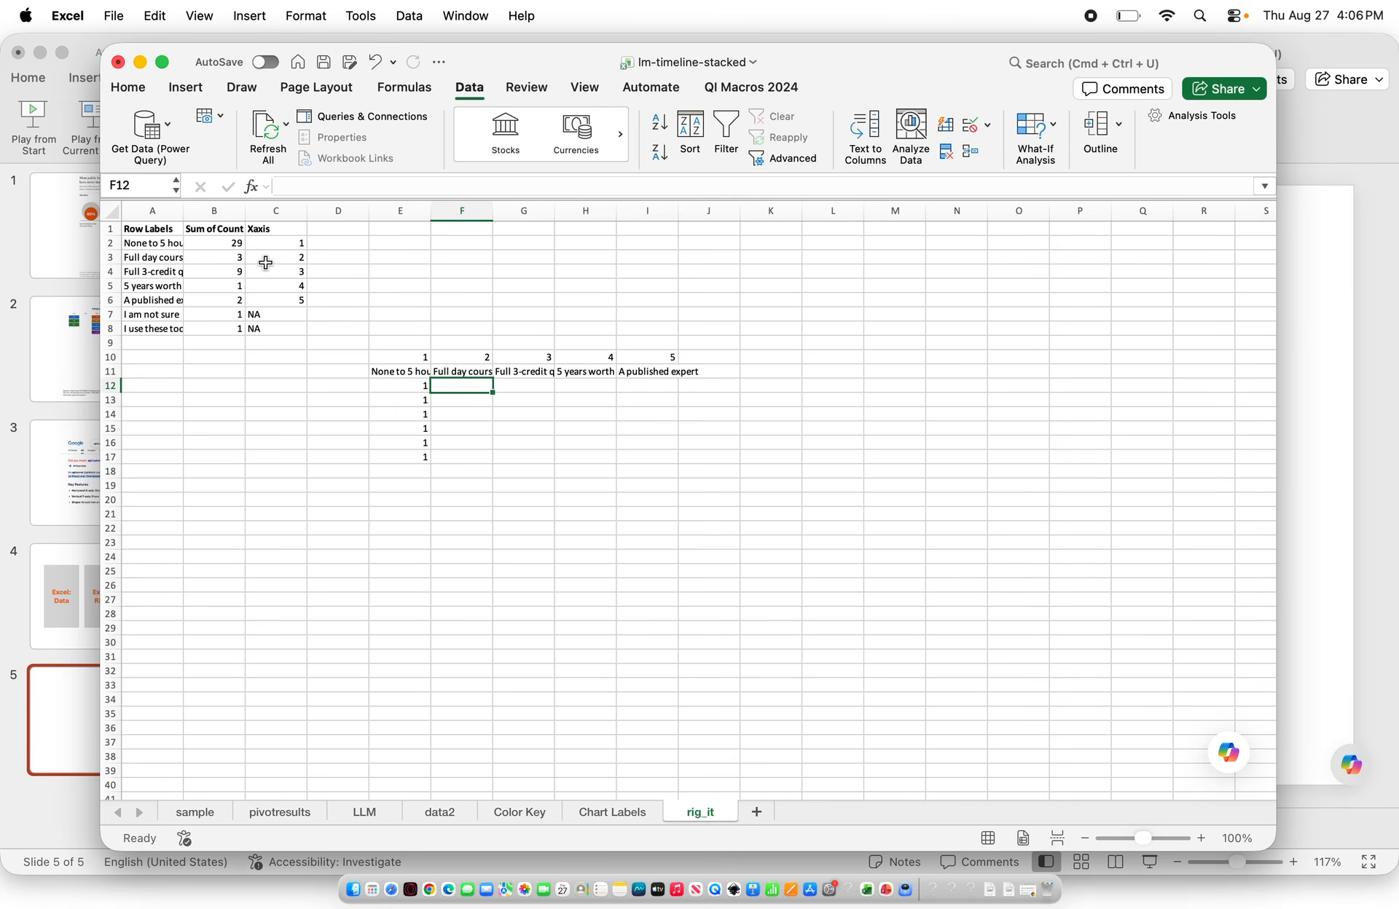
text(1)
key(Return)
text(1)
key(Return)
text(1)
key(Return)
Check the 3-credit course count and enter nine 1s down its column starting at G12
click(213, 271)
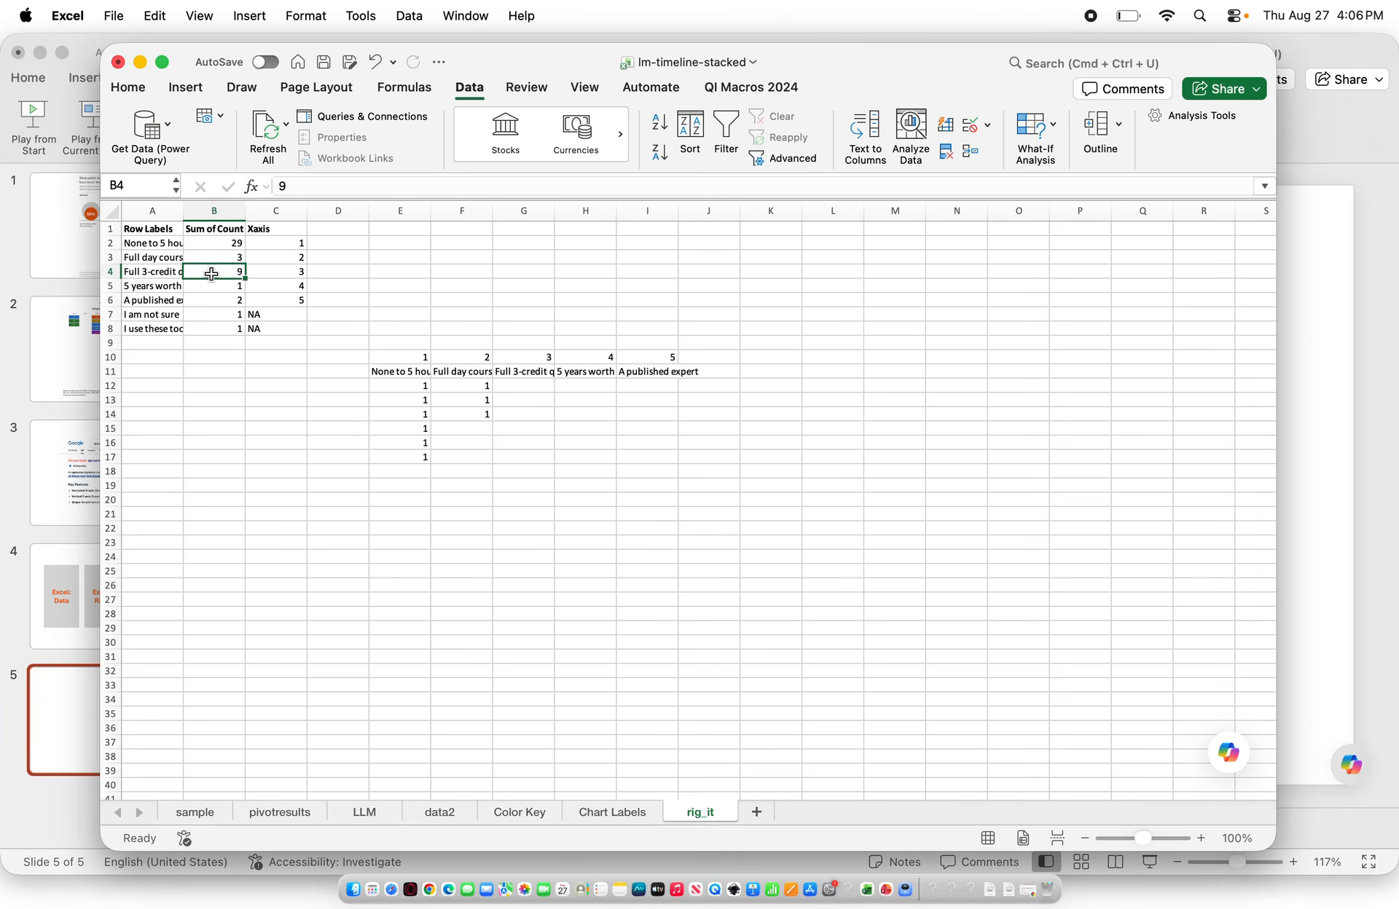
click(526, 387)
text(1)
key(Return)
text(1)
key(Return)
text(1)
key(Return)
text(1 1 1)
key(Return)
text(1)
Enter one 1 under 5 years worth and two 1s under A published expert
key(Return)
text(1)
key(Return)
text(1)
key(Return)
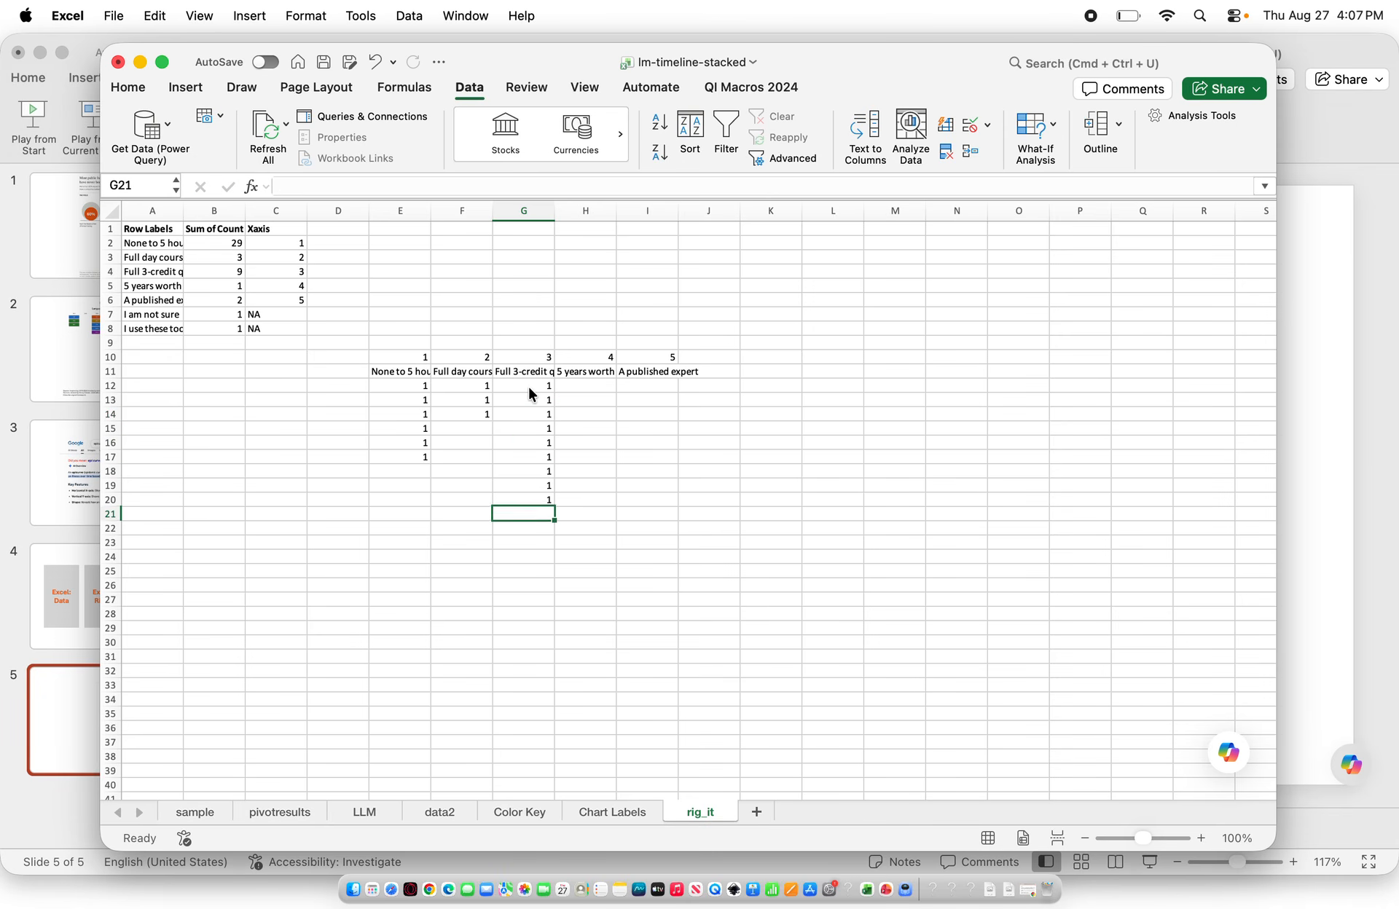
click(574, 384)
text(1)
key(Tab)
text(1)
key(Return)
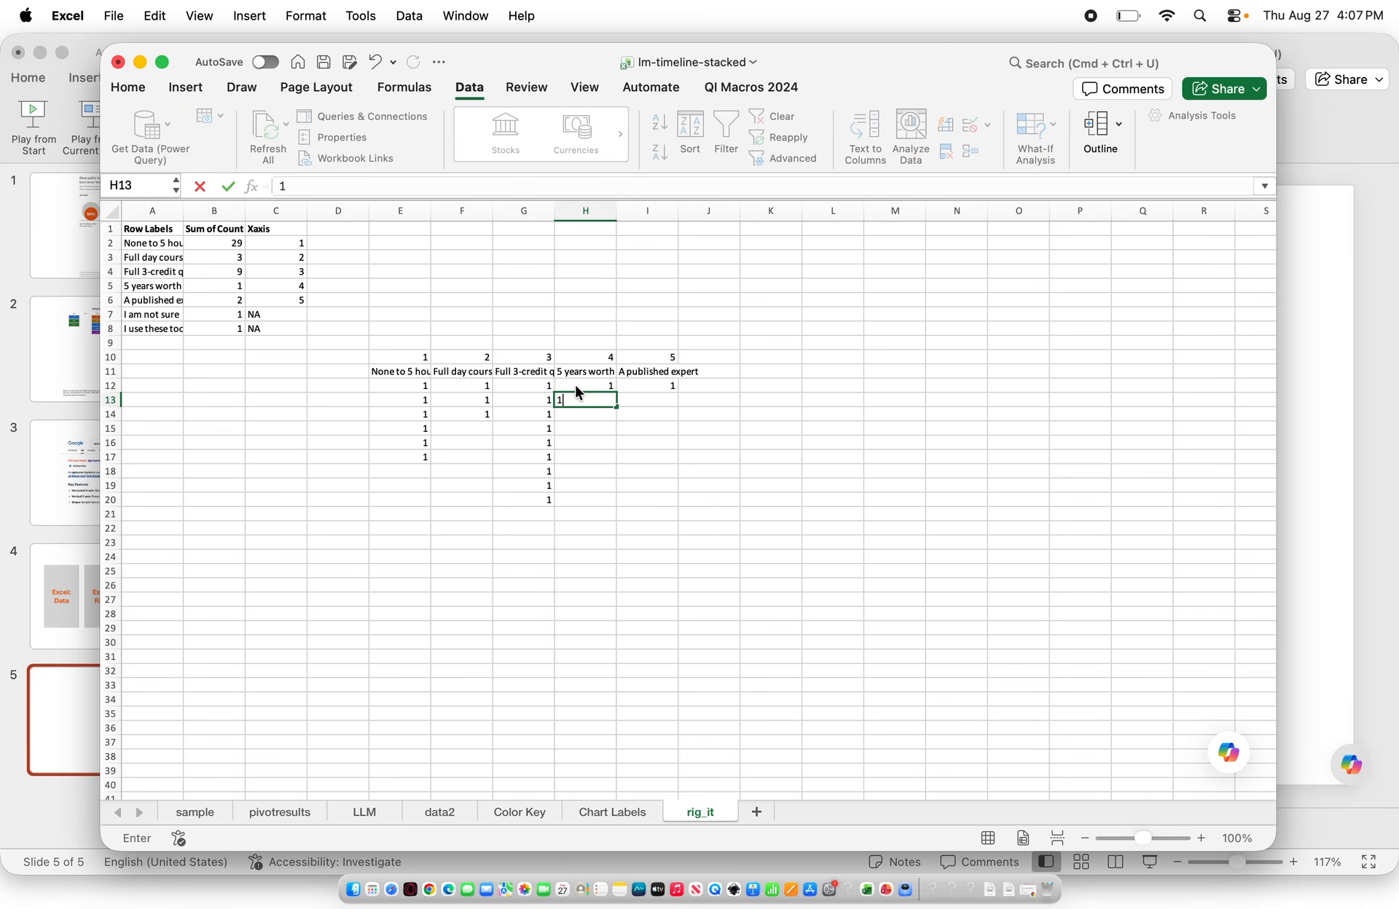
key(Right)
text(1)
click(422, 643)
Try to enter a SUM formula in E48 for the None to 5 hours column
key(Down)
key(Down)
key(Down)
key(Down)
key(Down)
key(Down)
key(Down)
key(Down)
key(Down)
key(Down)
key(Down)
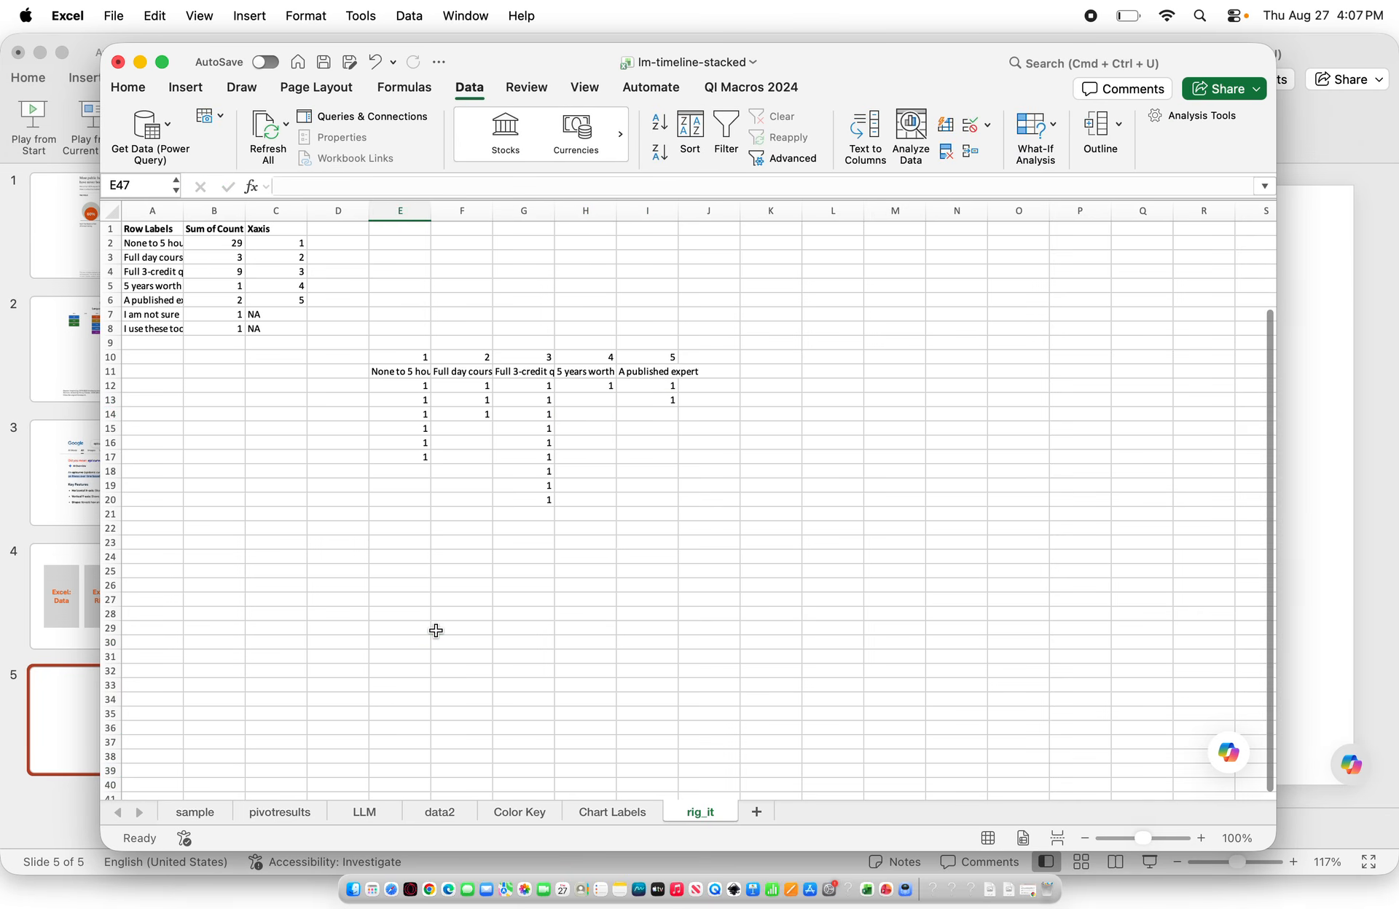
key(Down)
key(Down)
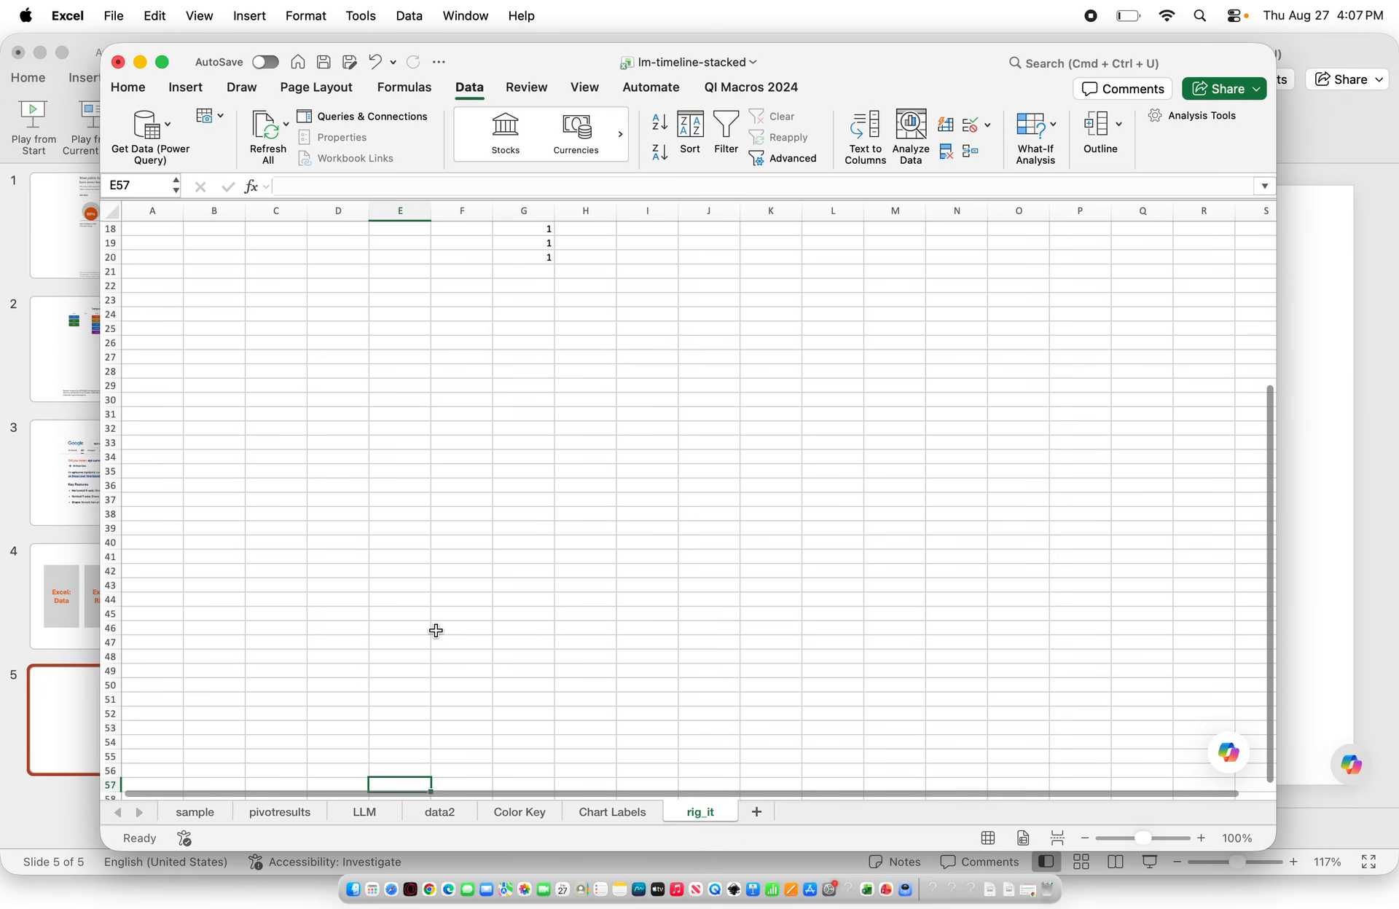
drag(1270, 501, 1270, 440)
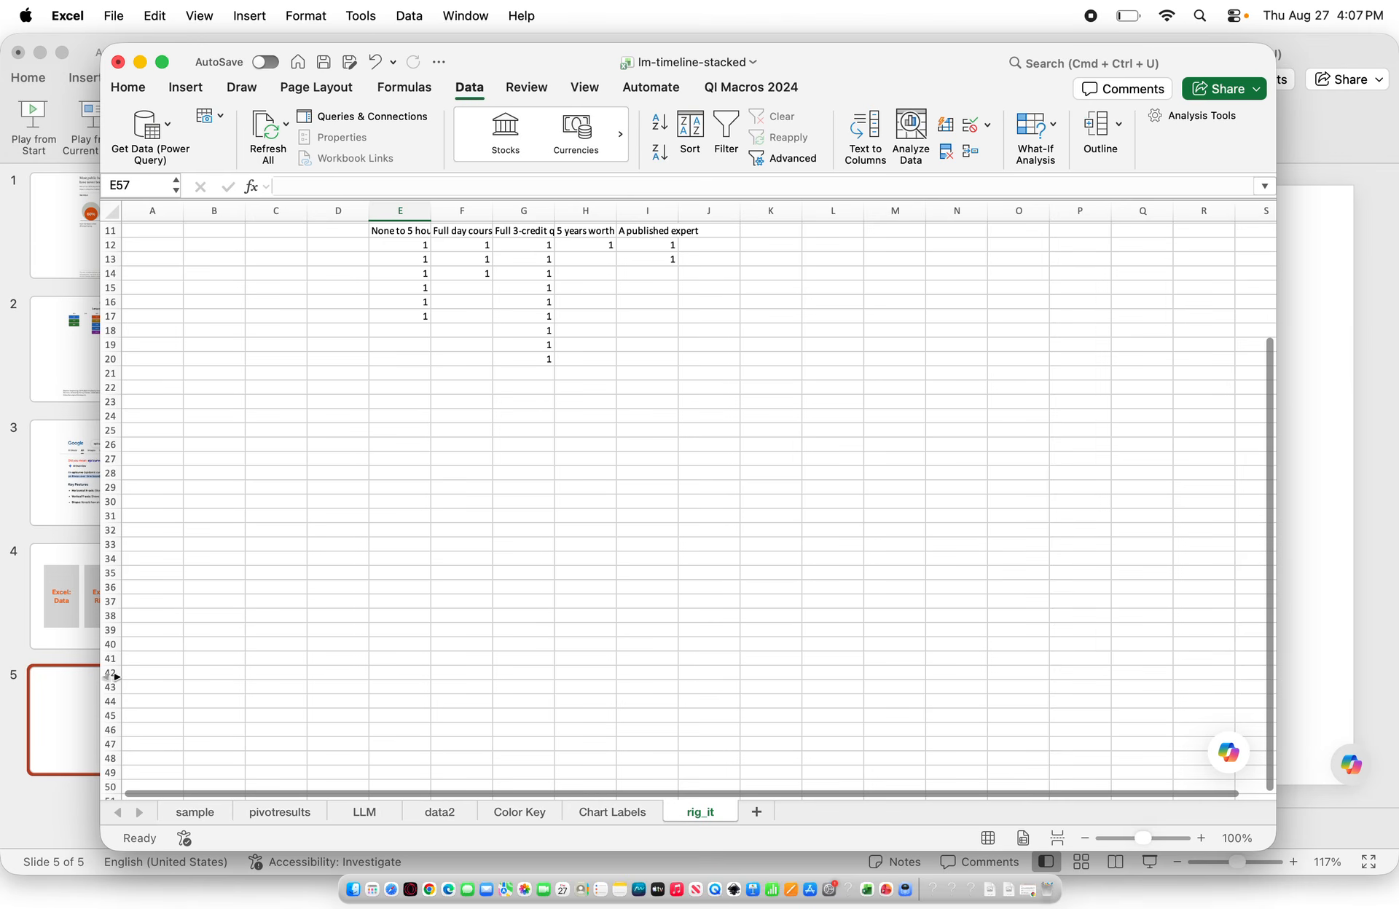
click(417, 758)
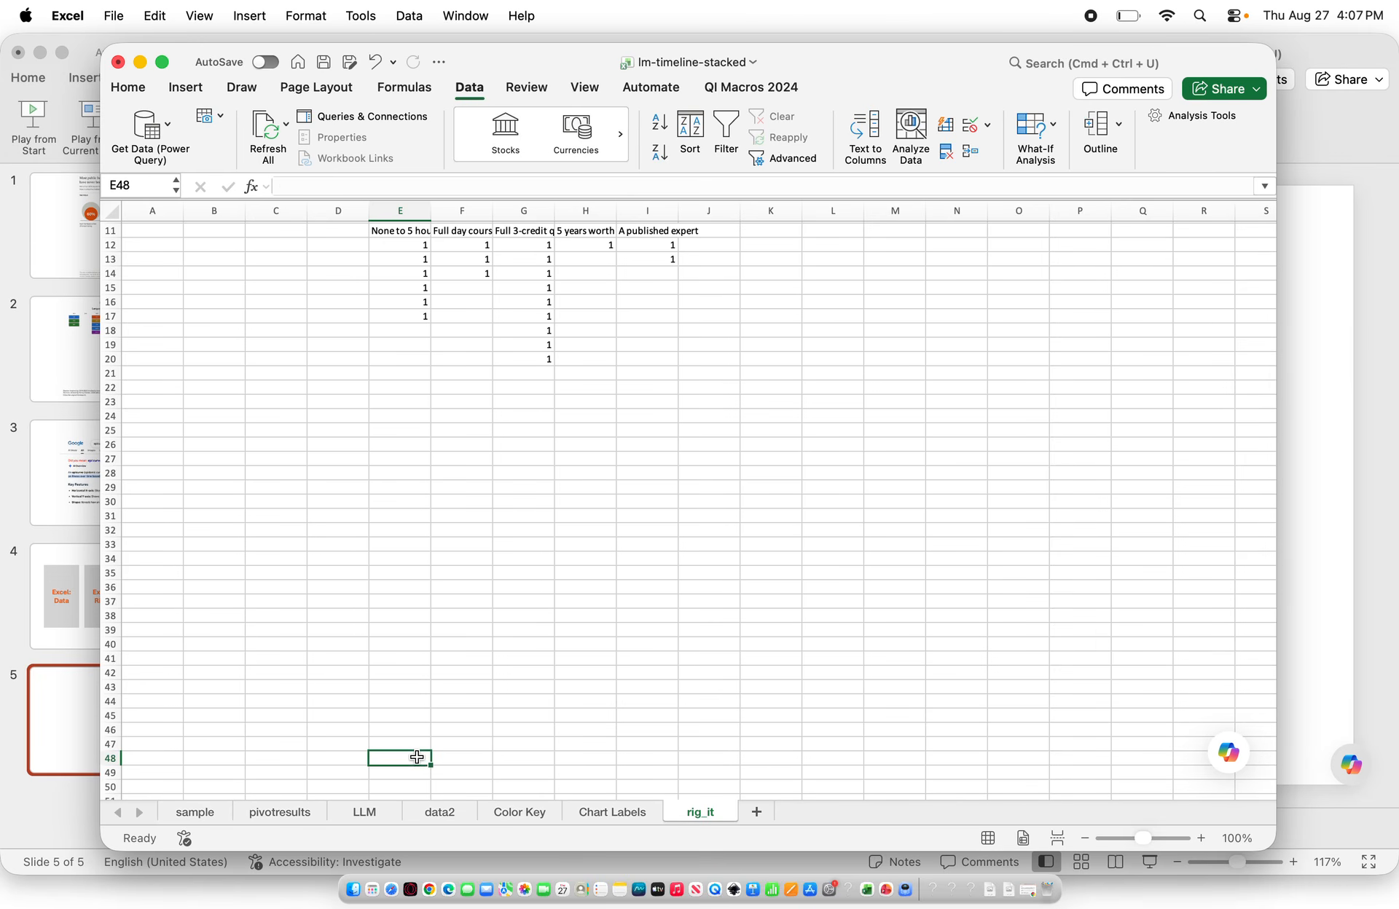
text(=sum()
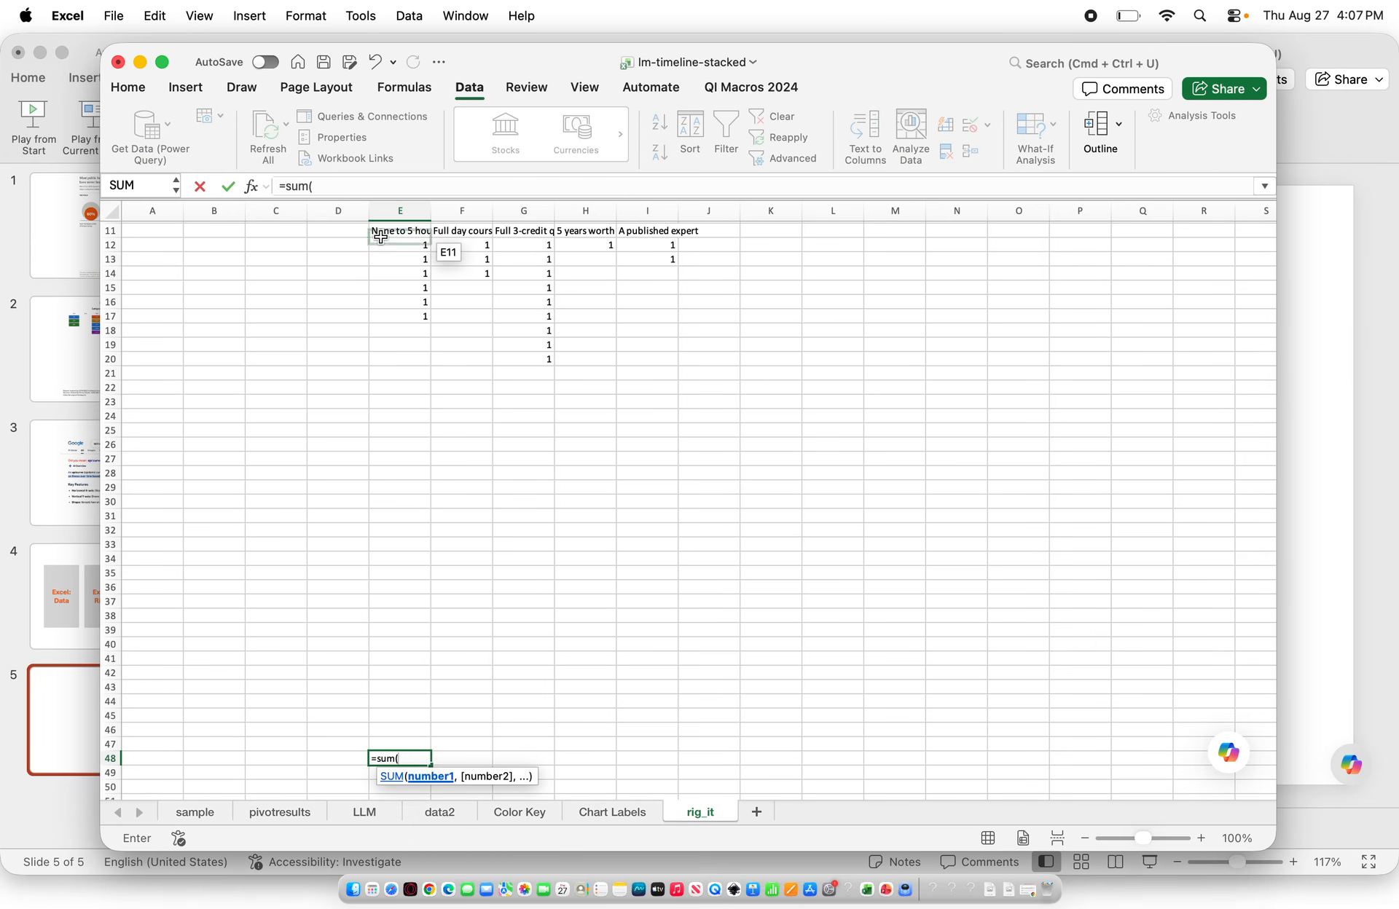
drag(390, 249, 430, 762)
key(Return)
Enter =SUM(E12:E47) in E48 and fill it across to I48
click(419, 760)
click(750, 344)
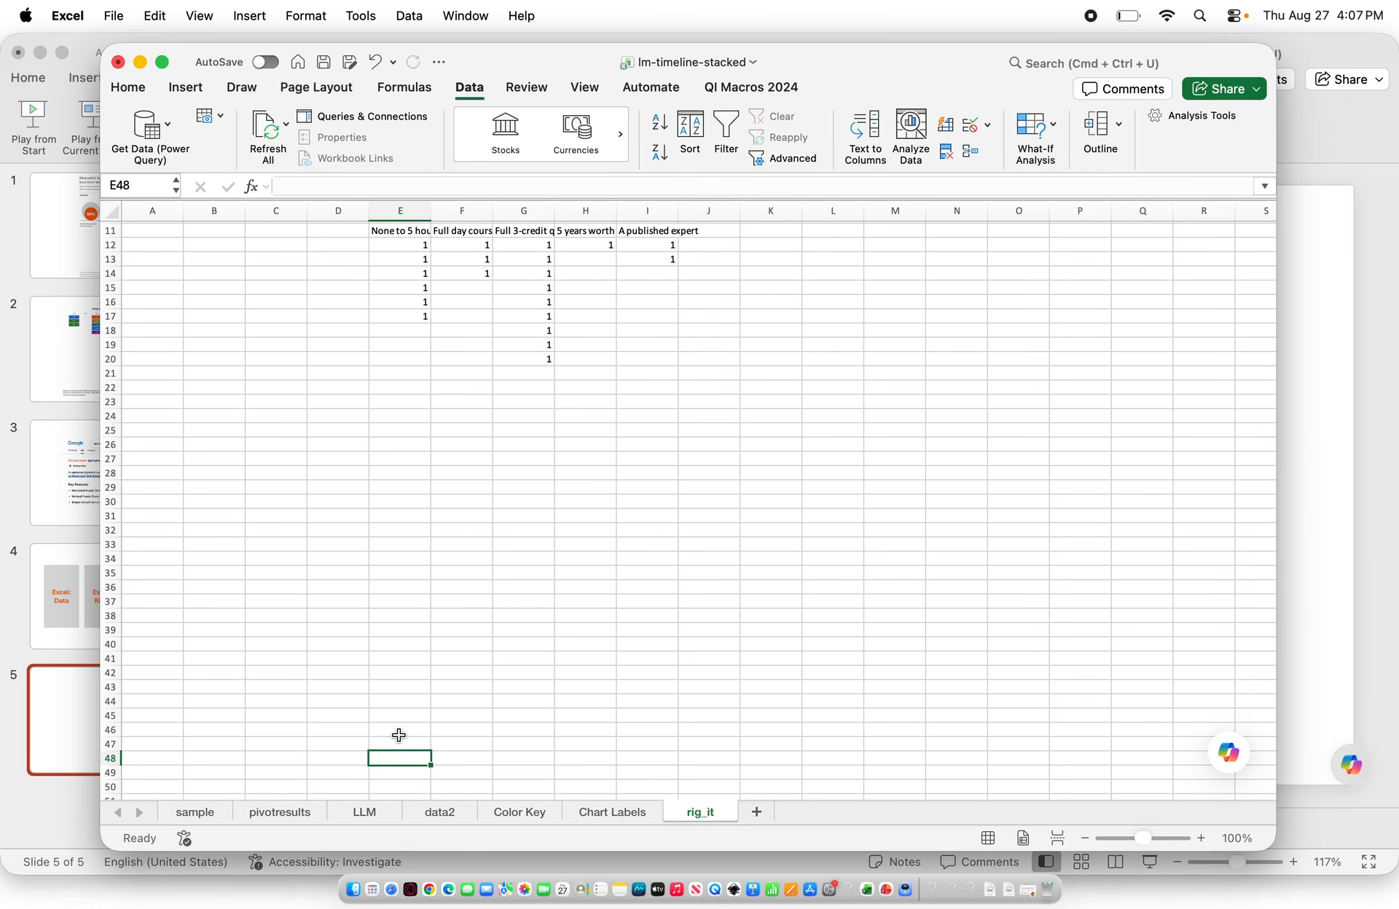
text(=sum()
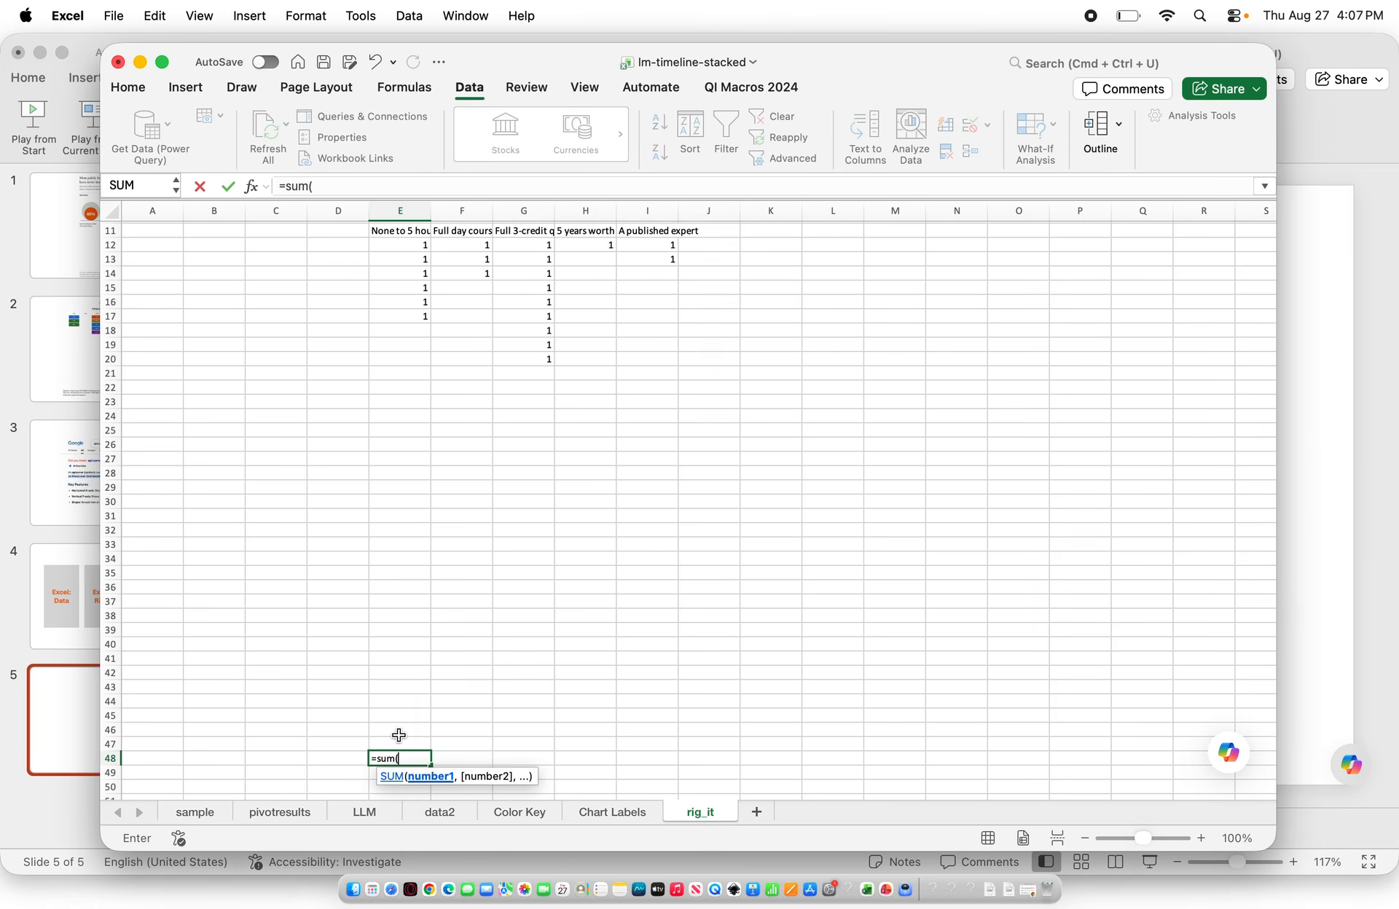
drag(394, 246, 407, 743)
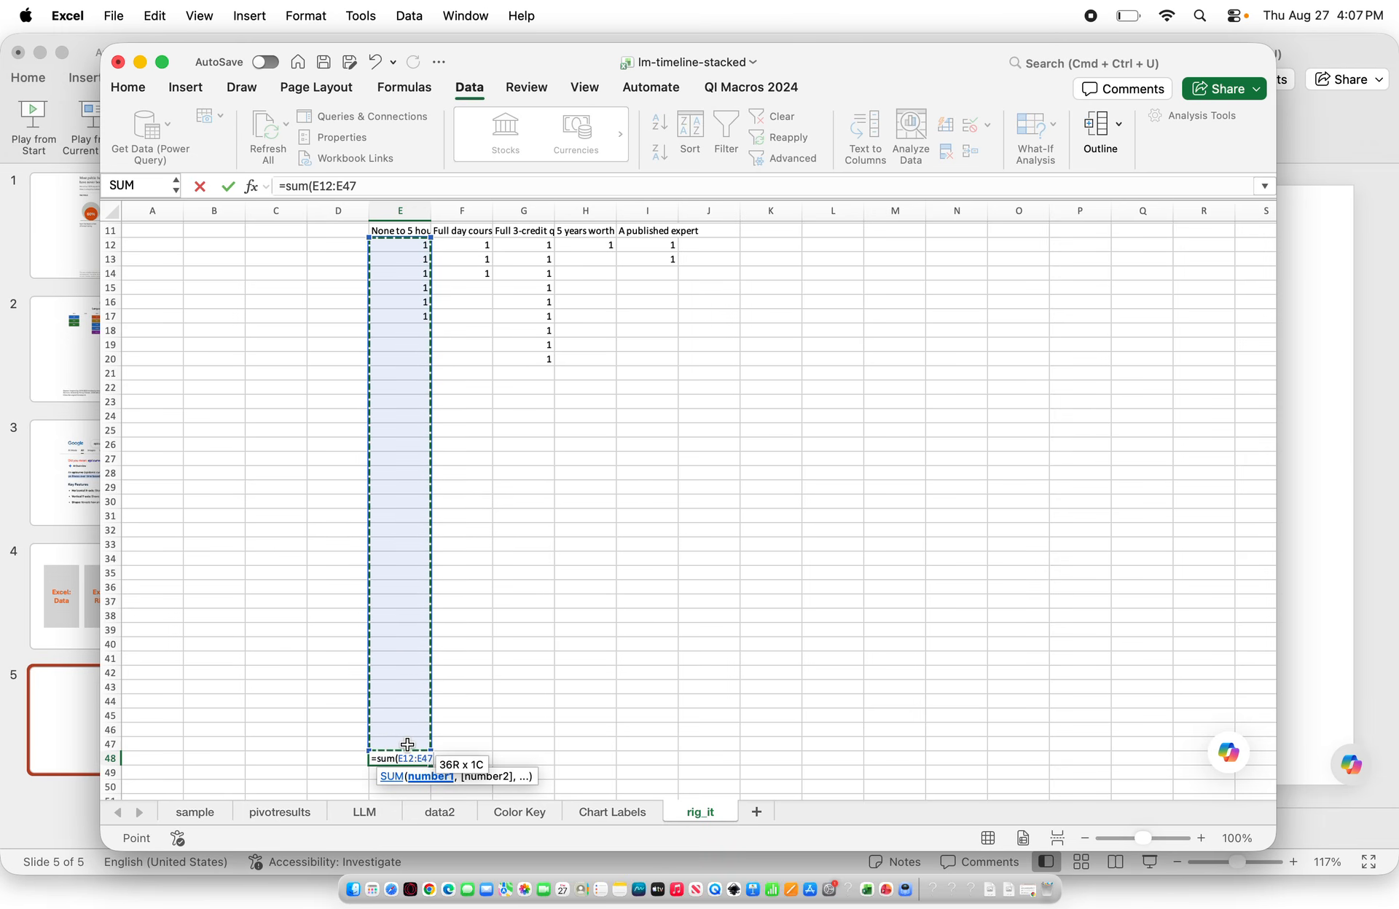
text())
key(Return)
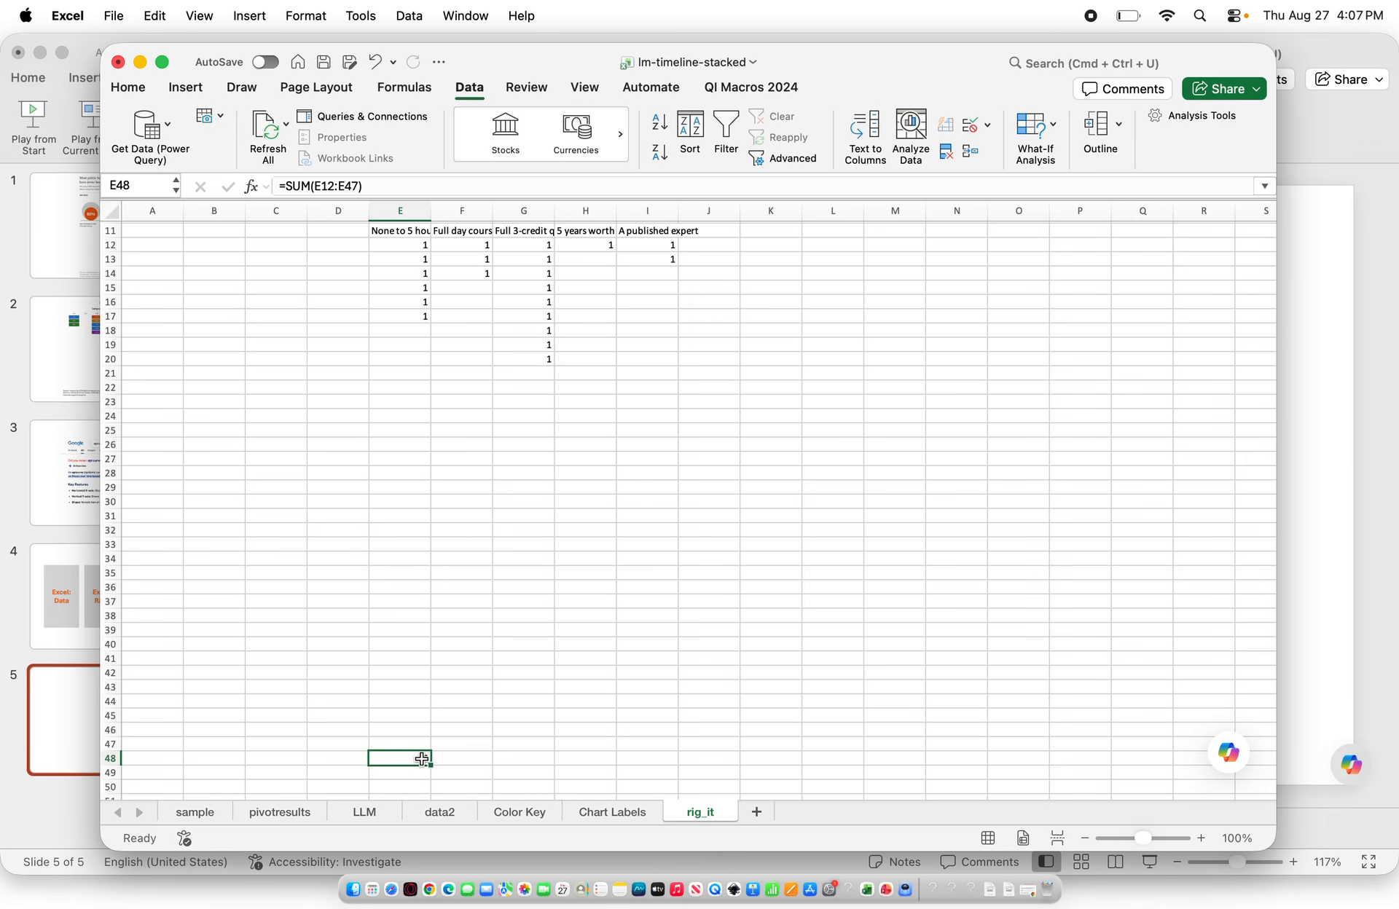
drag(430, 764, 676, 763)
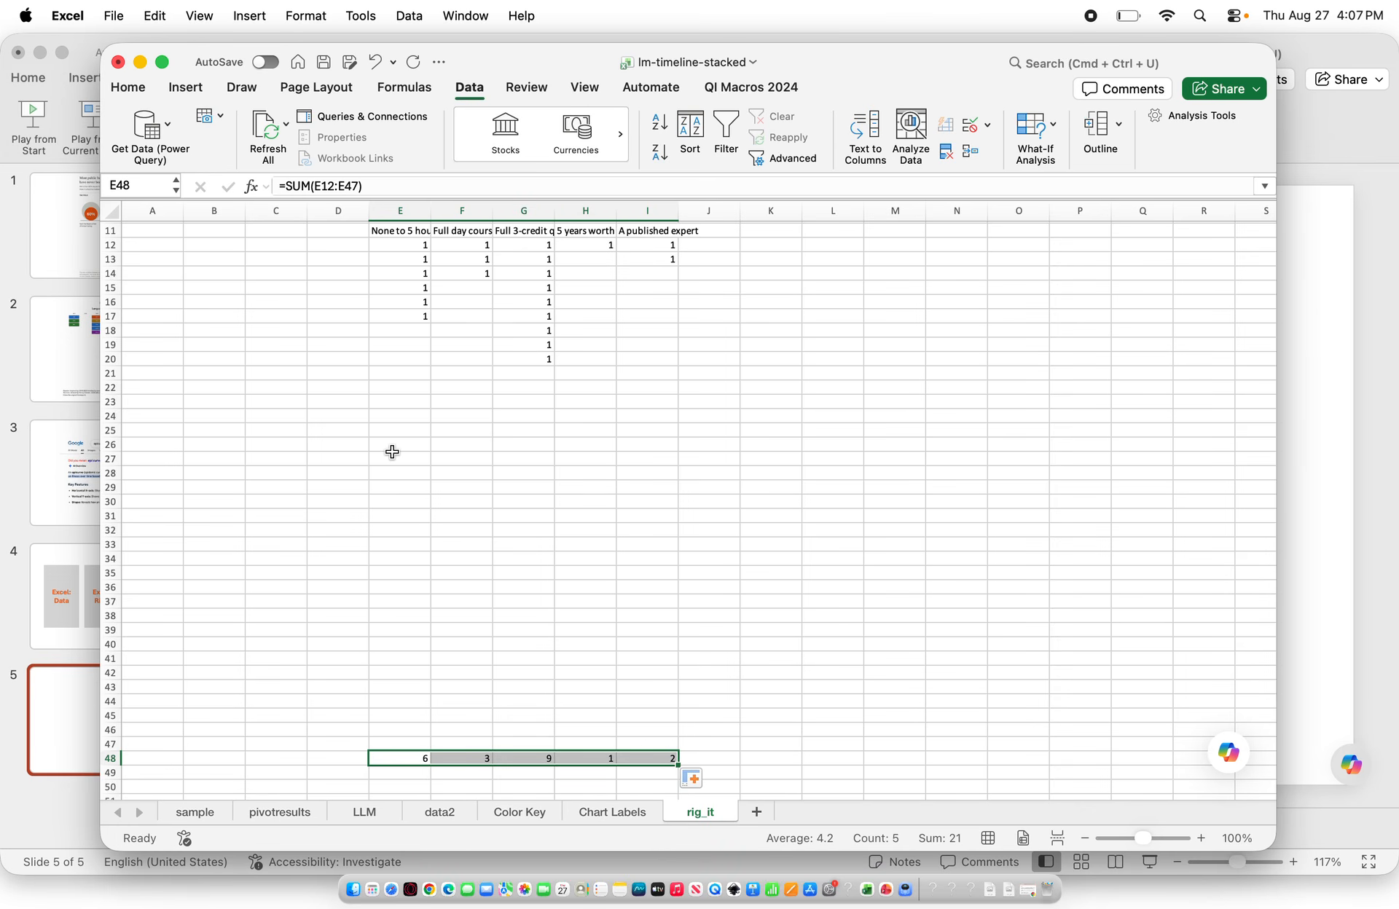
Continue entering 1s down the None to 5 hours column through E40, correcting the mistyped 11
click(412, 329)
text(1)
key(Return)
key(Return)
key(Up)
text(1)
key(Return)
text(1)
key(Return)
text(1)
key(Return)
text(1)
key(Return)
key(1)
key(Return)
key(1)
key(Return)
key(1)
key(Return)
key(1)
key(Return)
key(1)
key(Return)
key(1)
key(Return)
key(1)
key(Return)
key(1)
key(Return)
key(1)
key(Return)
key(1)
key(Return)
key(1)
key(Return)
key(1)
key(Return)
key(1)
key(Return)
key(1)
key(Return)
text(1)
key(Return)
text(1)
key(Return)
text(11)
key(Return)
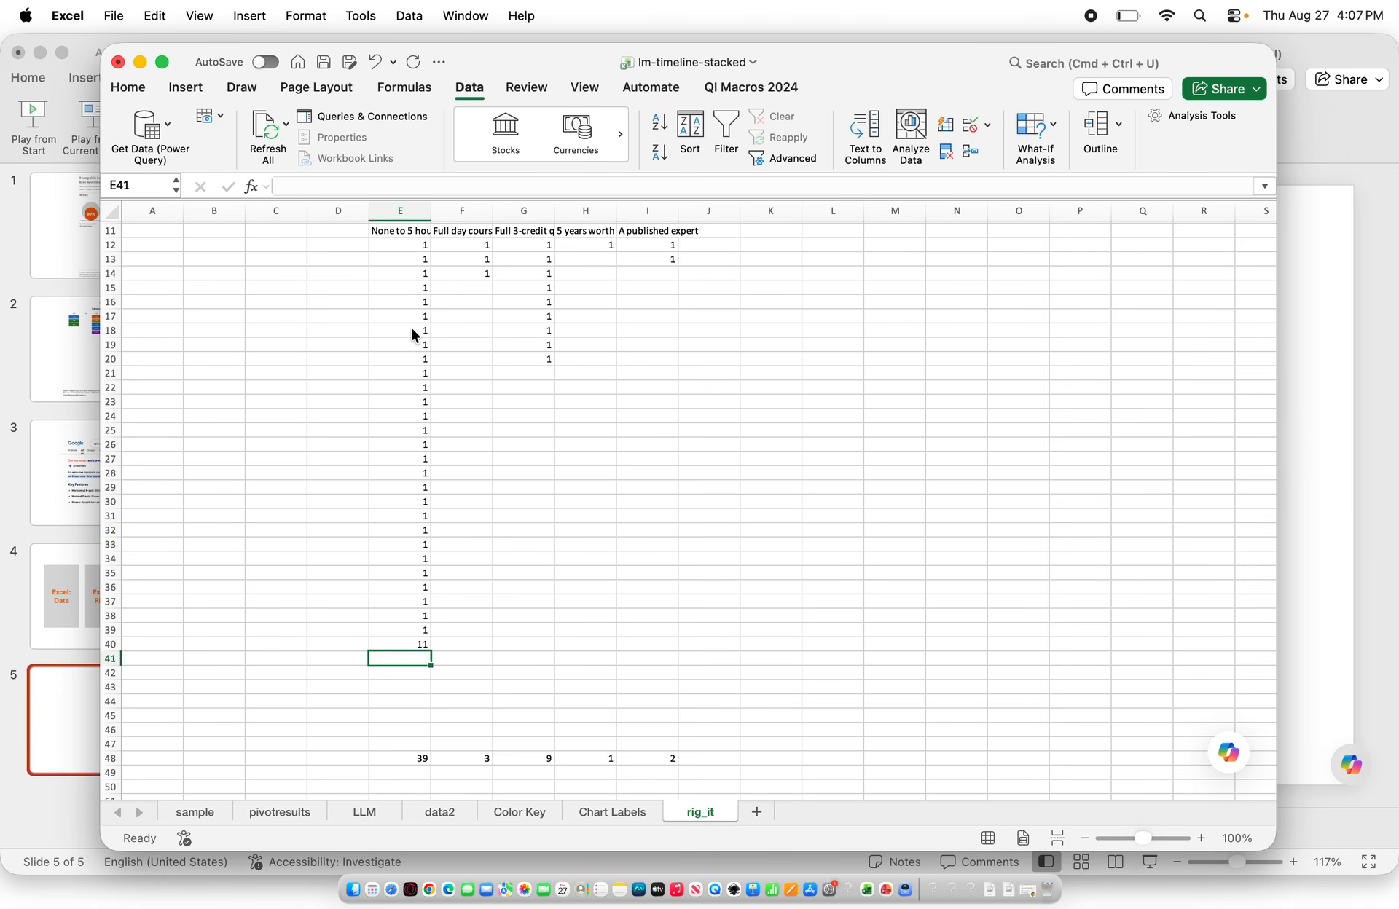
key(Up)
text(1)
key(Return)
Select E10:I40 and insert a 2-D stacked column chart
drag(664, 643, 396, 357)
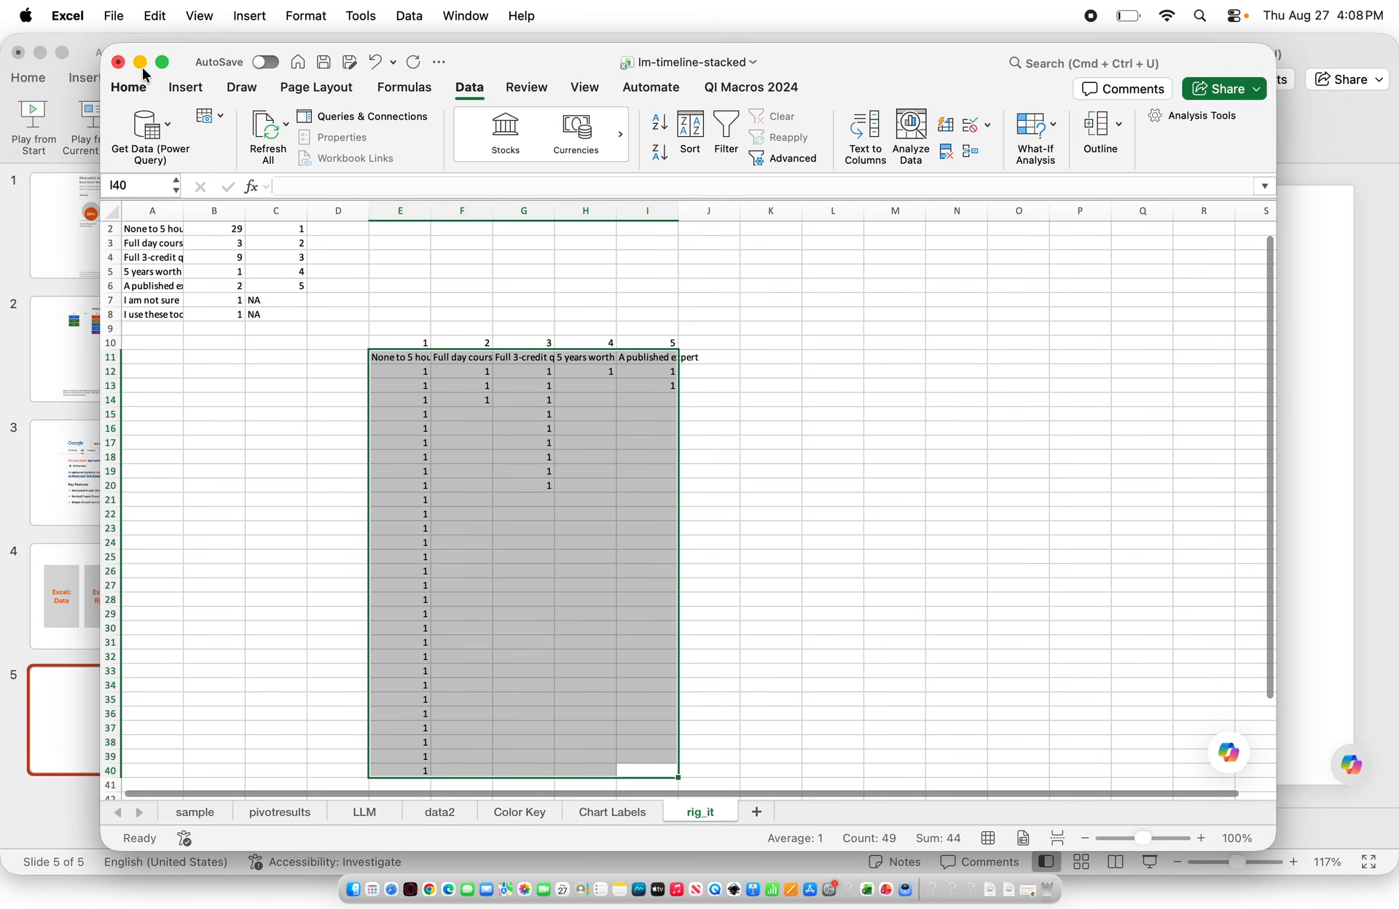
click(186, 87)
click(552, 119)
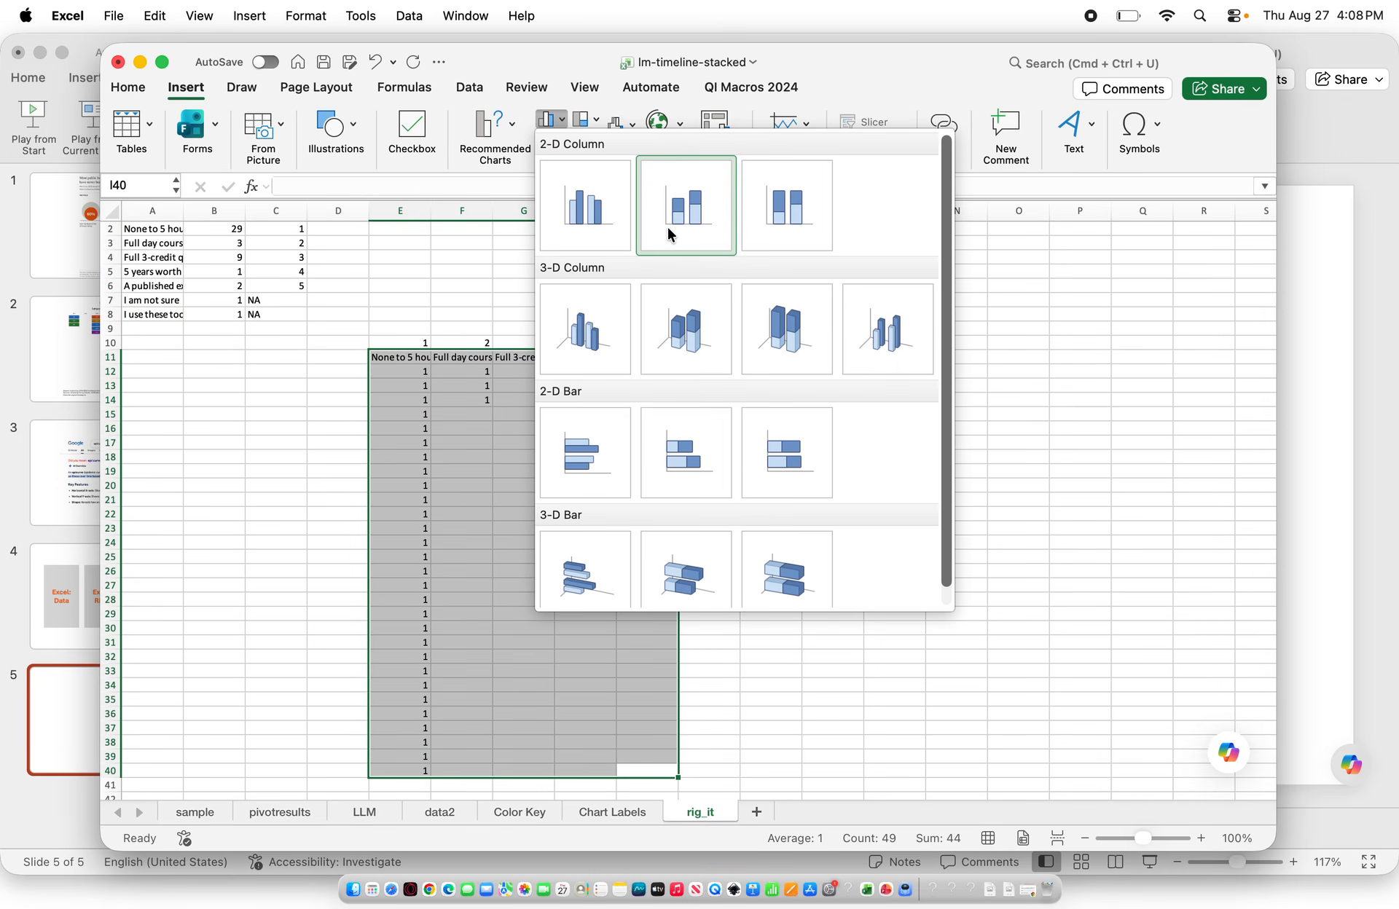
click(680, 222)
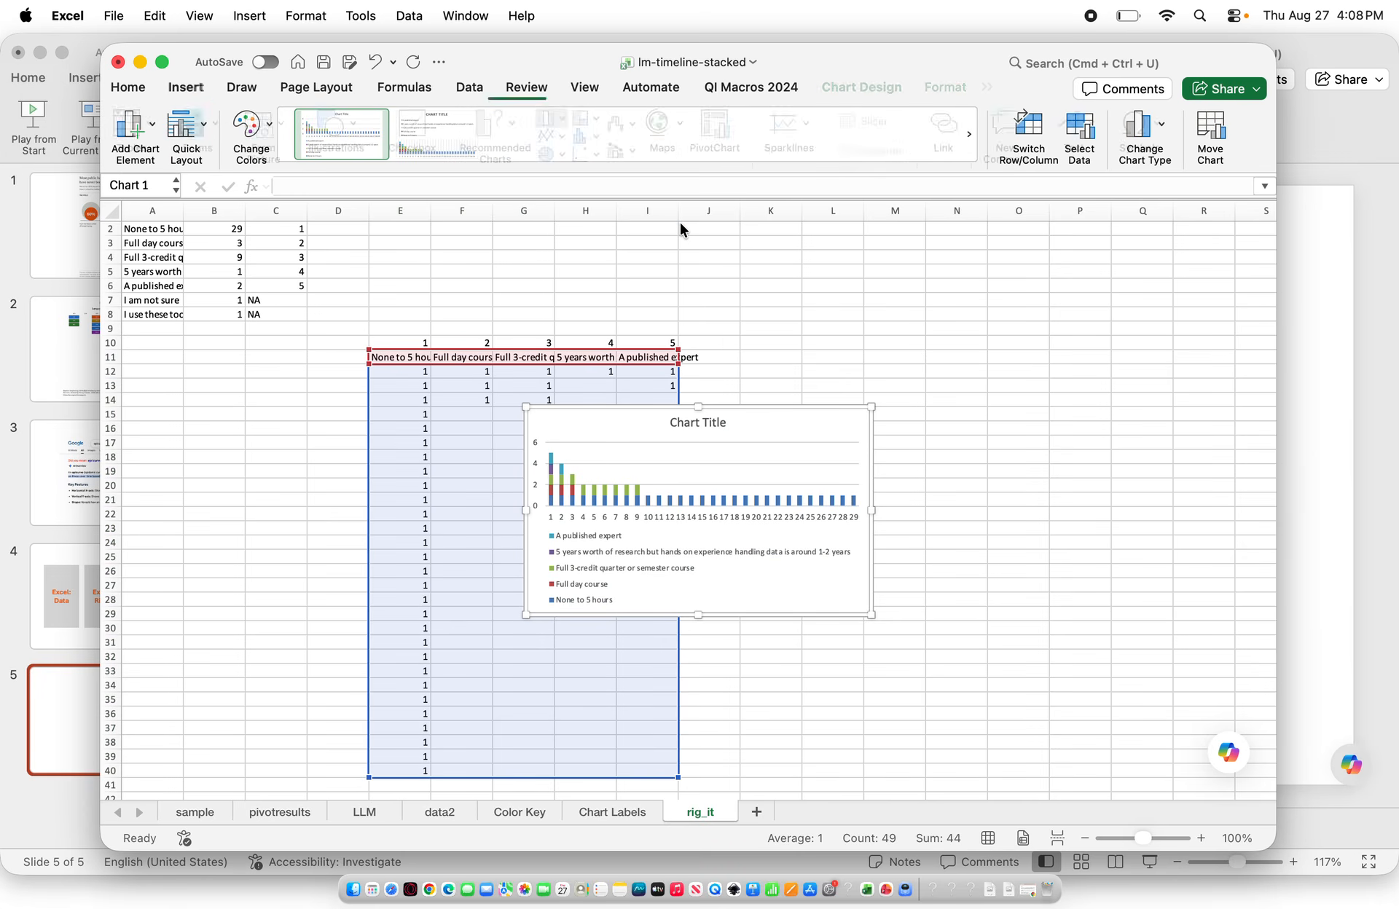
Move and enlarge the chart, then switch its rows and columns
drag(525, 406, 408, 280)
drag(872, 614, 1046, 743)
click(1029, 140)
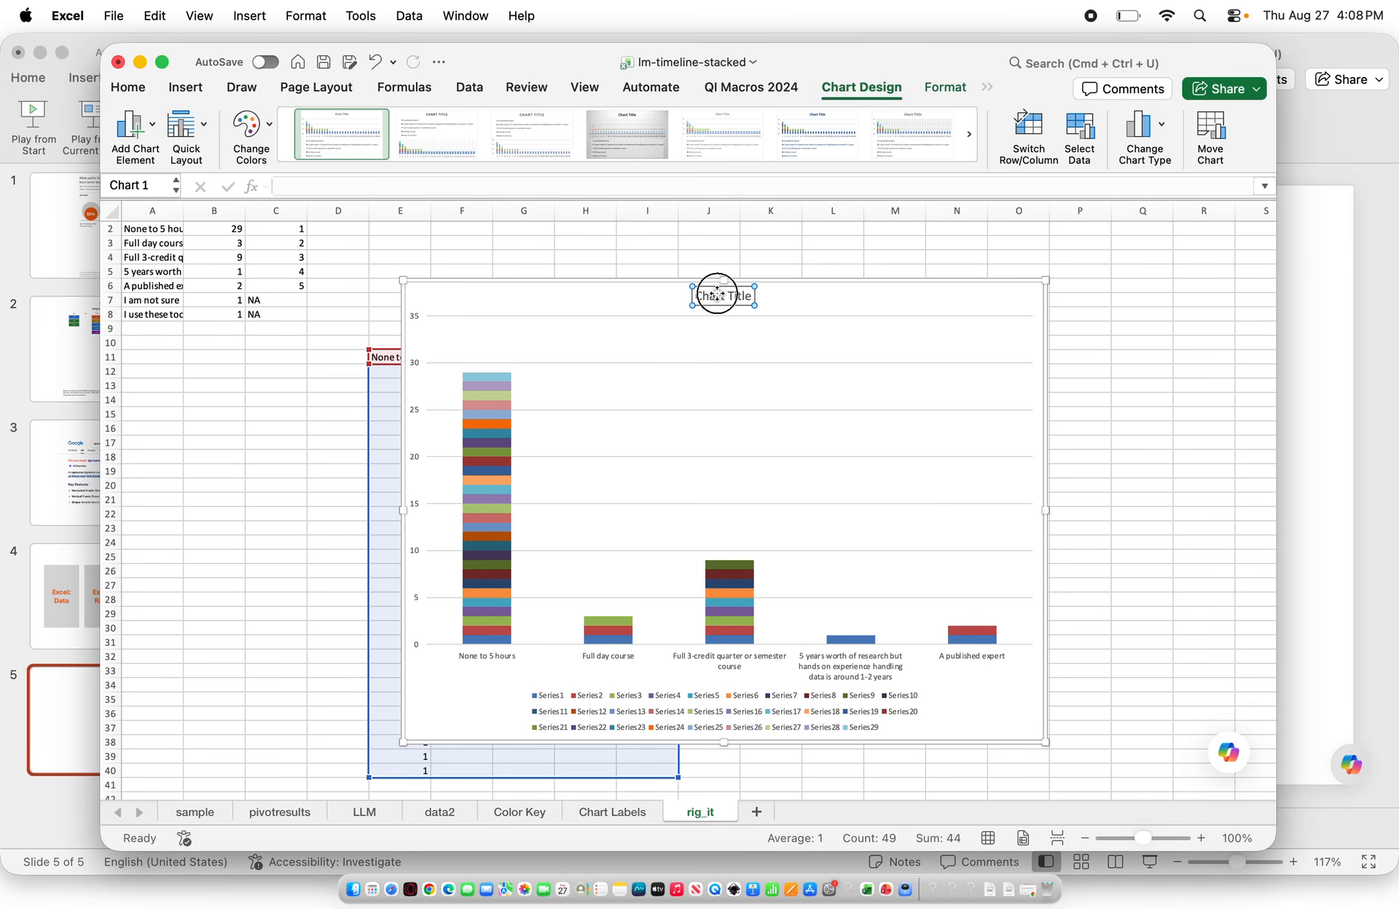
Delete the chart title and the legend
key(Delete)
click(552, 703)
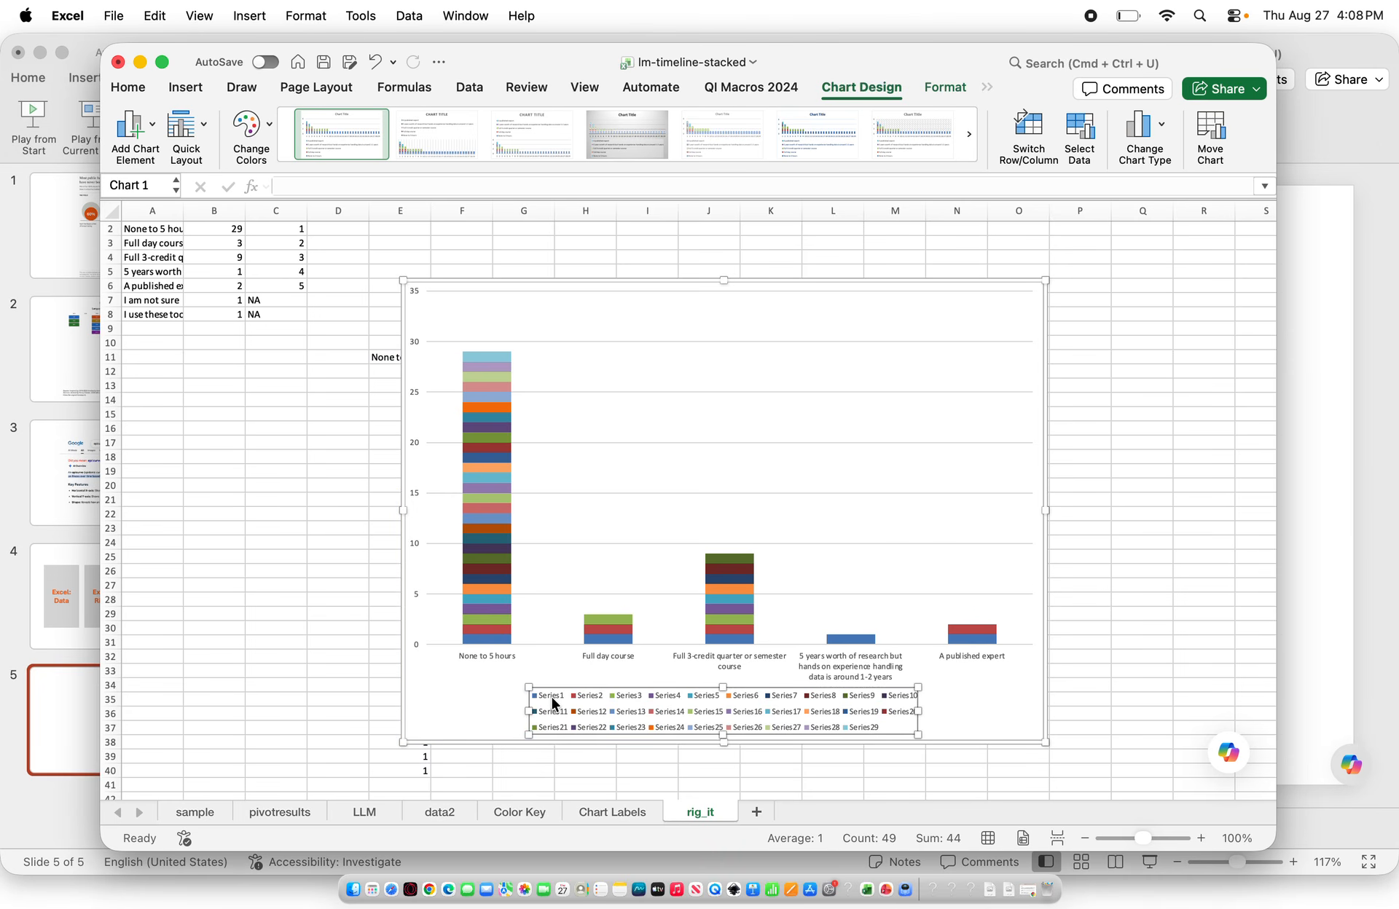
key(Delete)
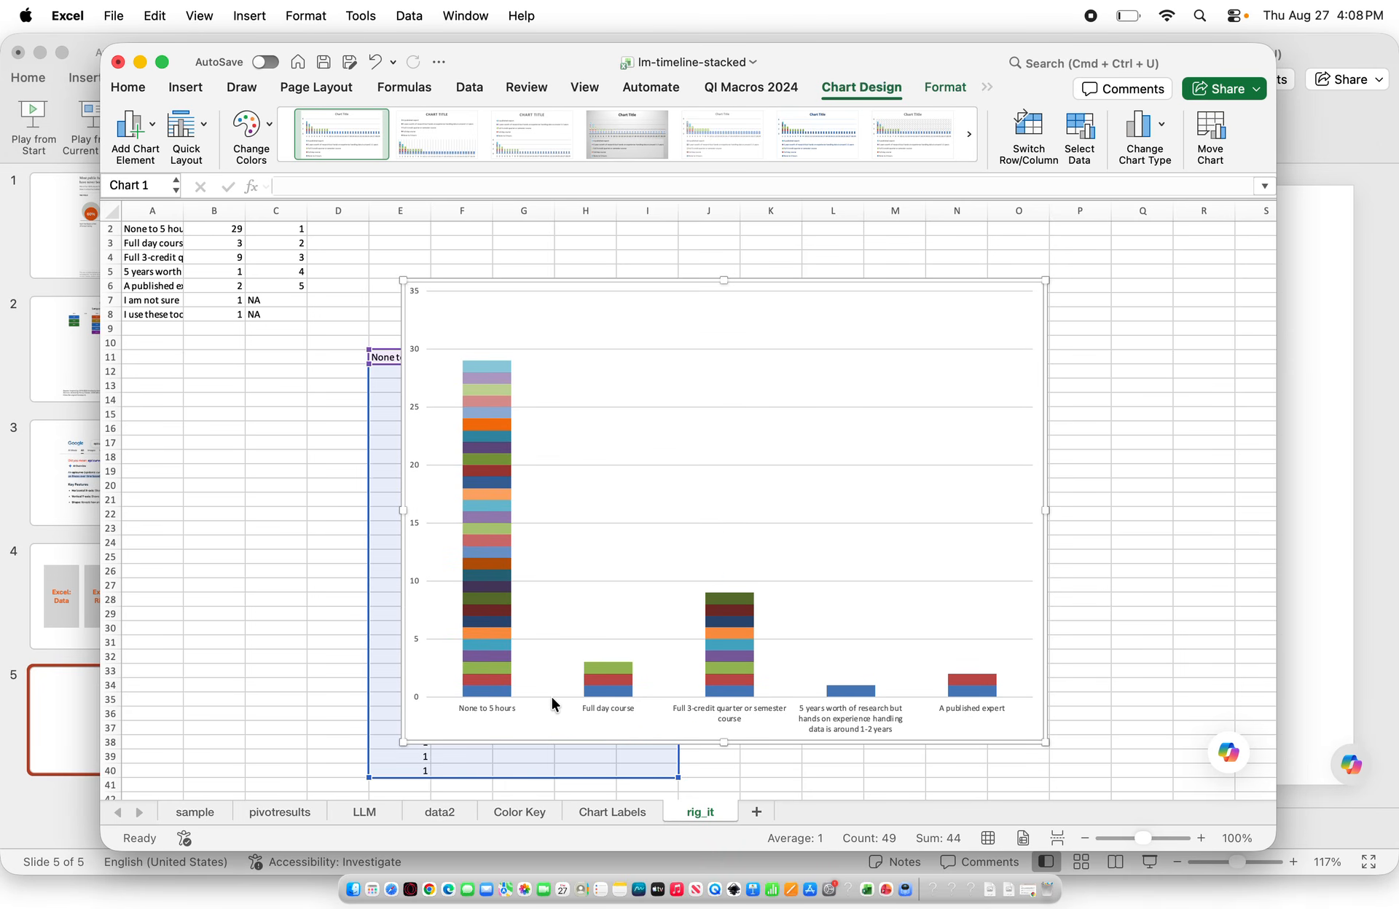
Give the bottom data series a solid gray fill and a solid line border
double_click(481, 692)
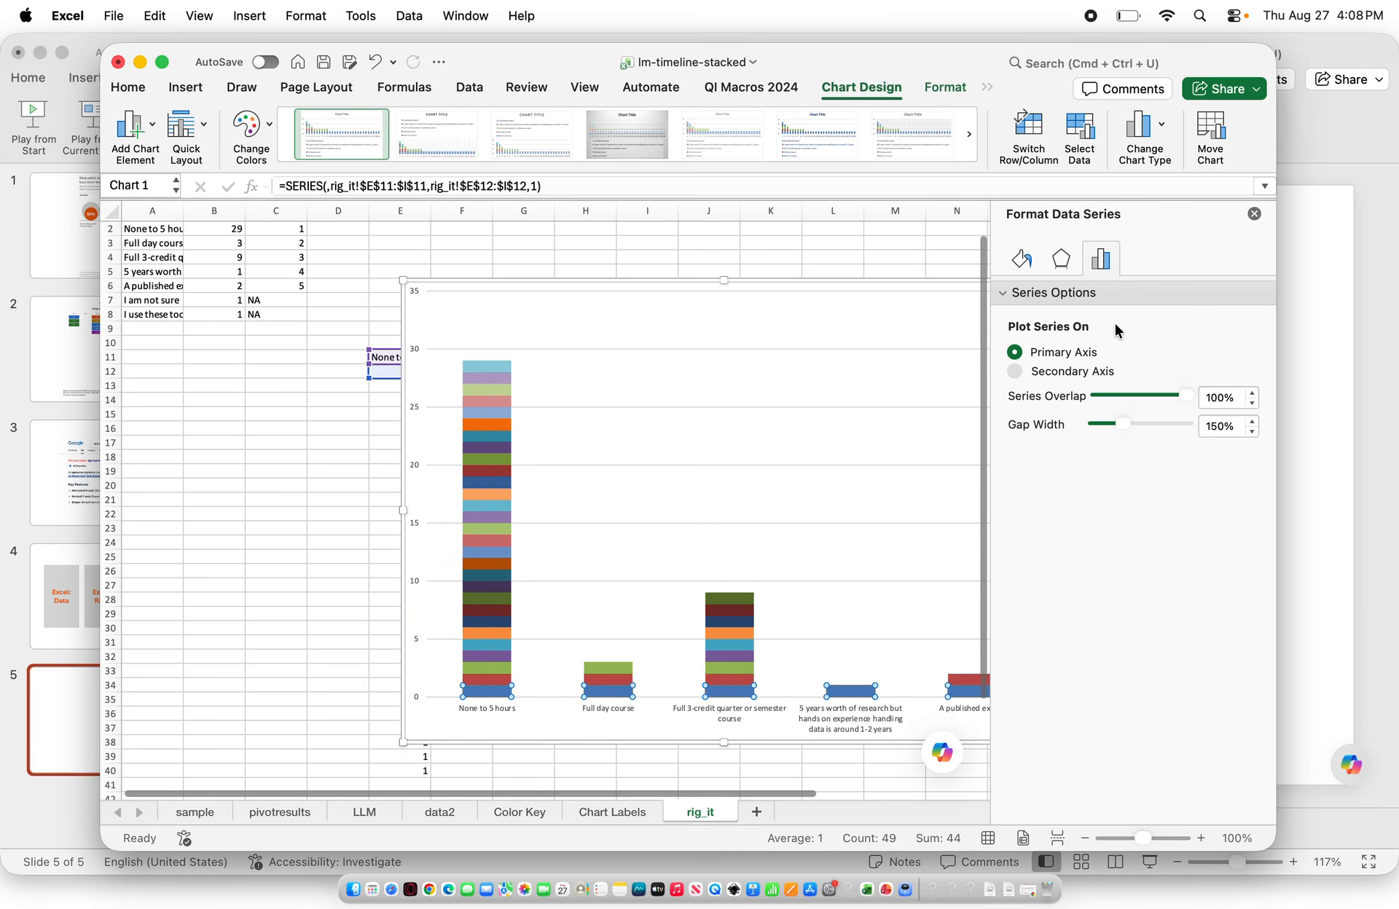
click(1024, 259)
click(1014, 342)
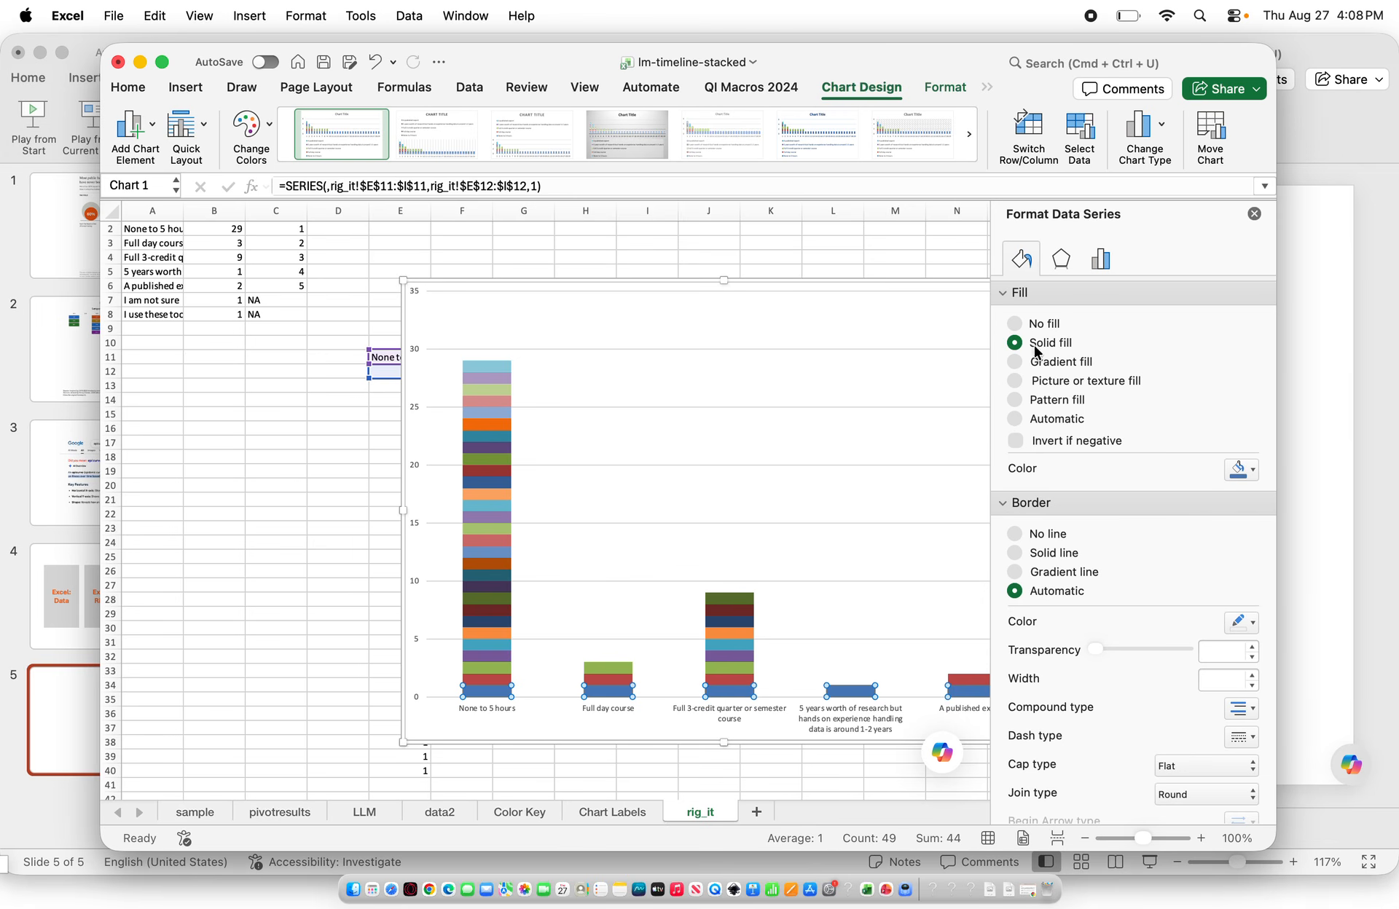
click(1239, 470)
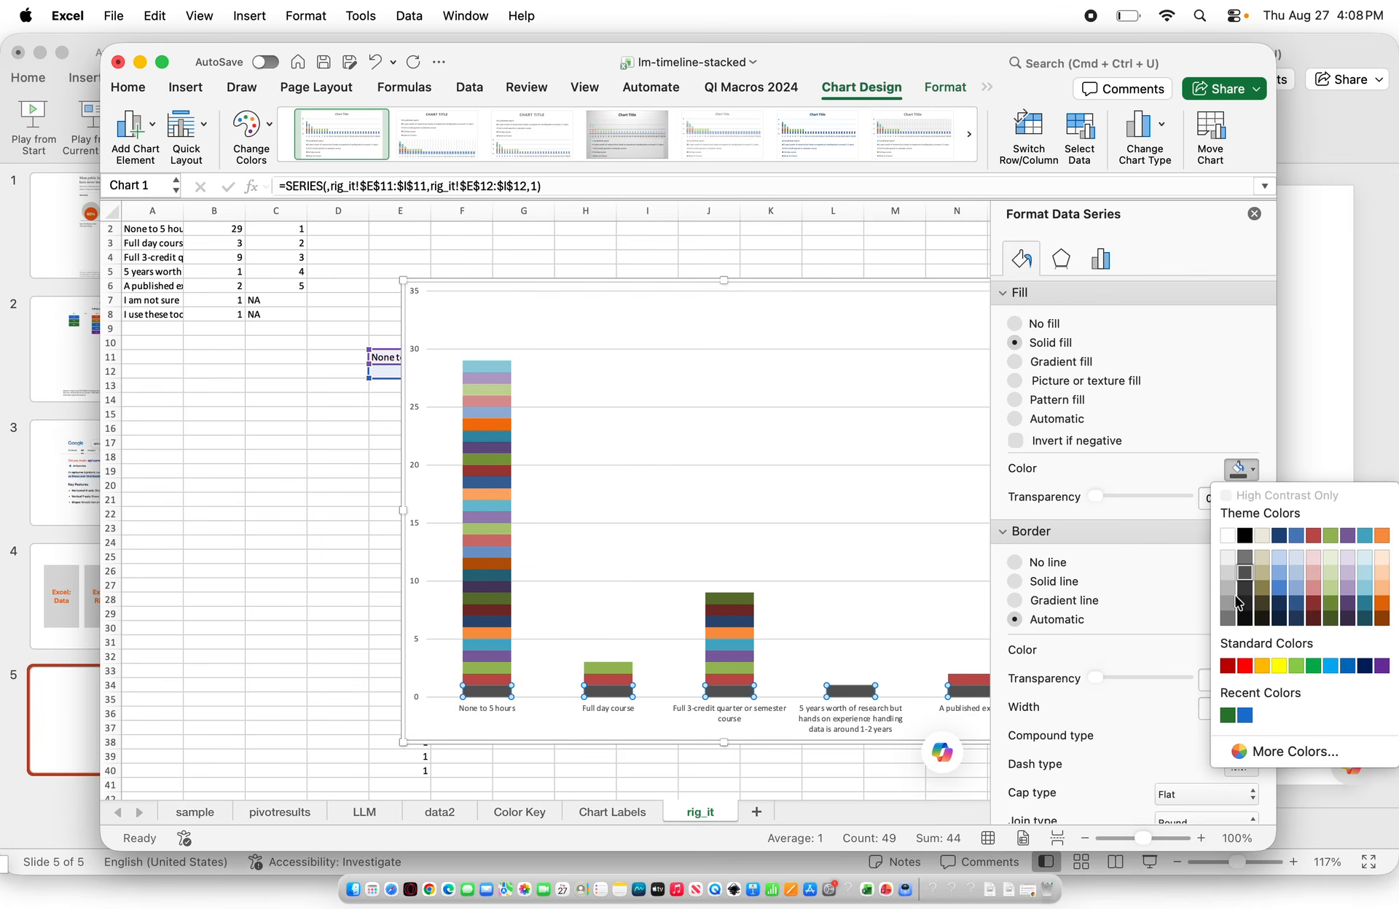
click(1228, 589)
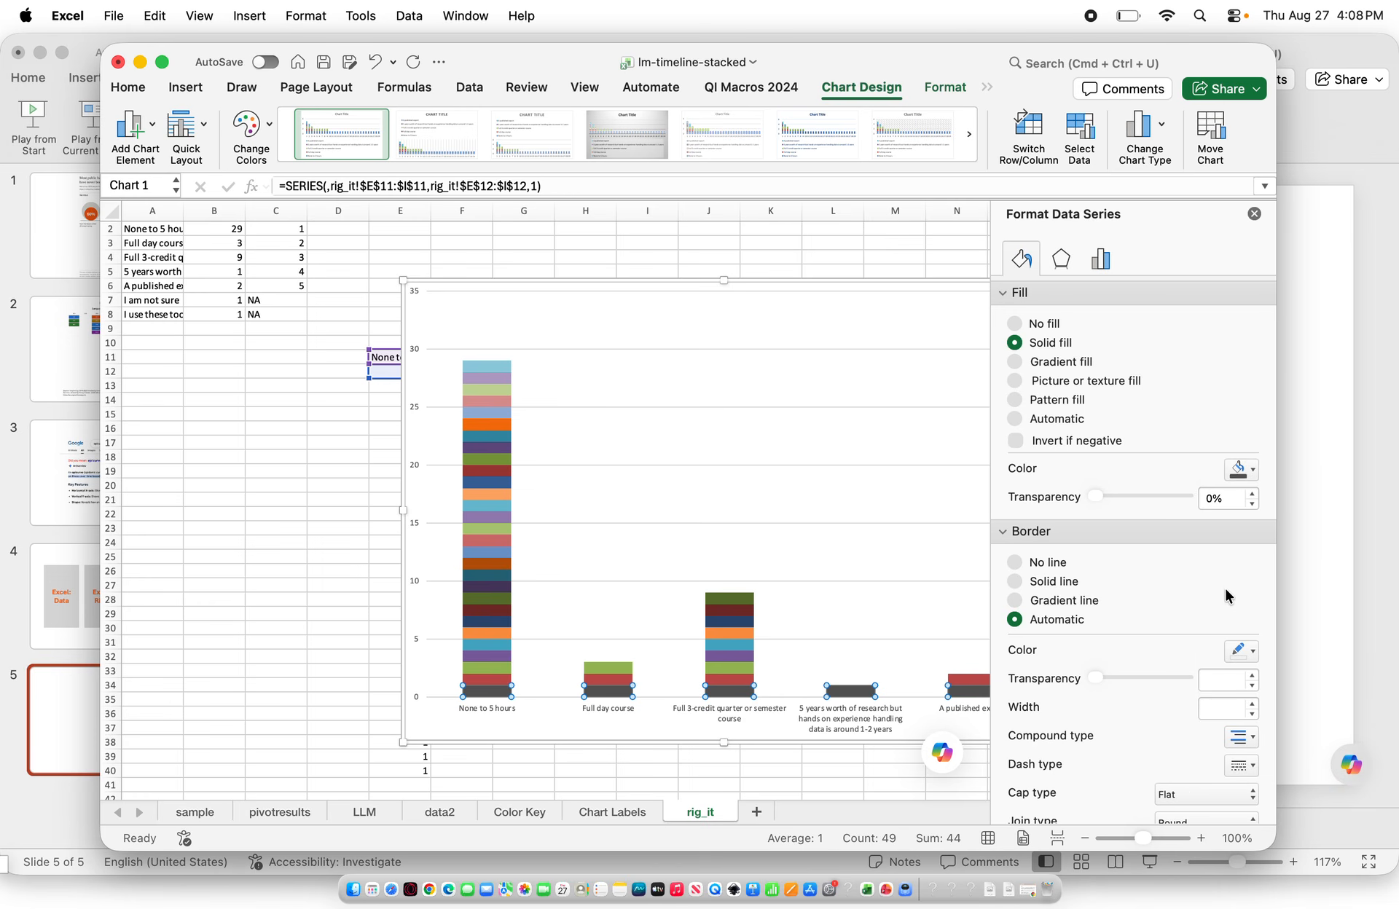
click(1013, 581)
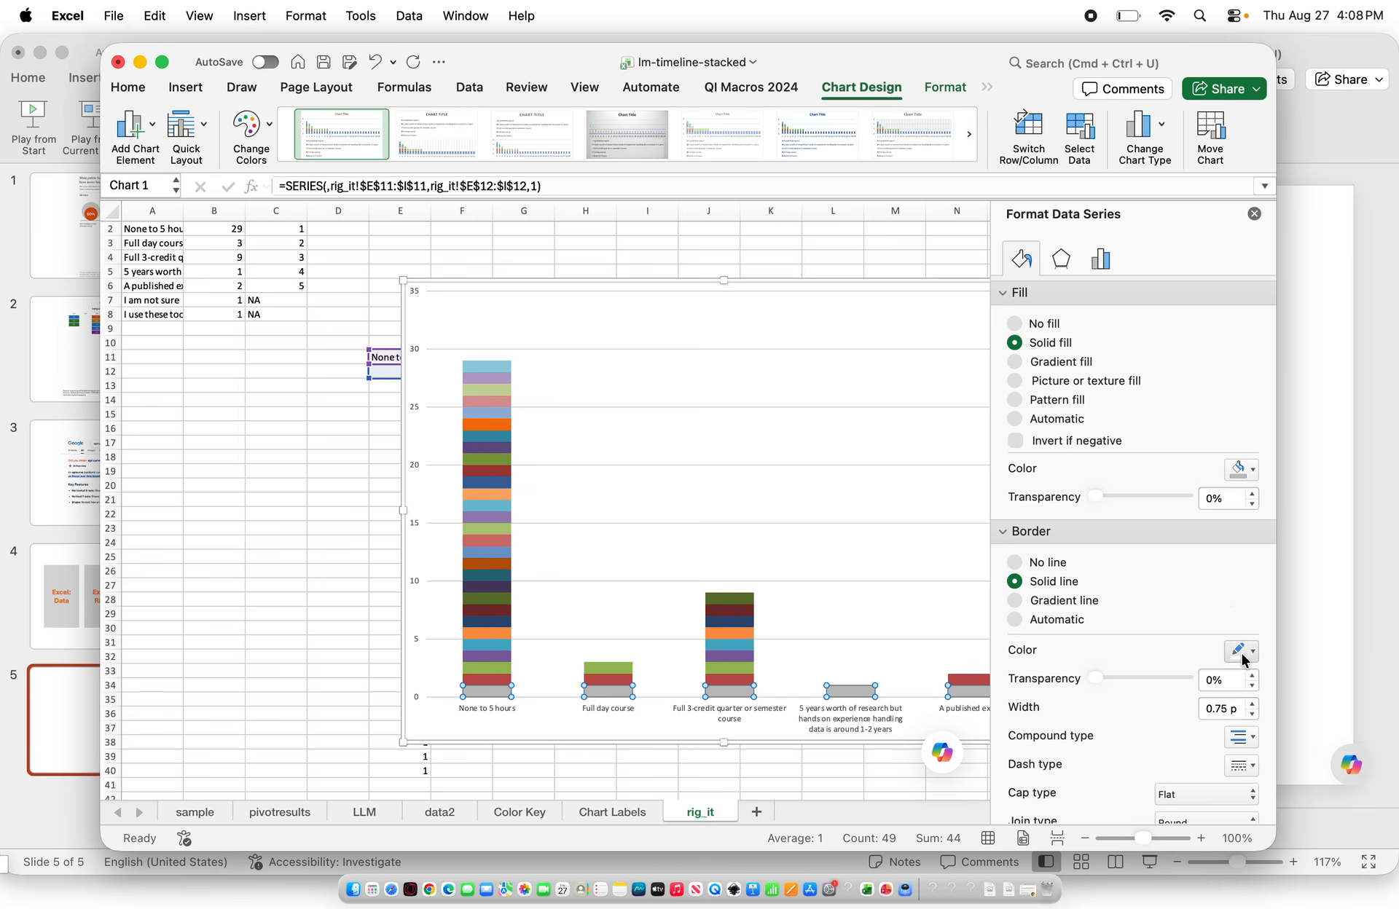
Apply a solid fill to the second and third stacked series
click(475, 680)
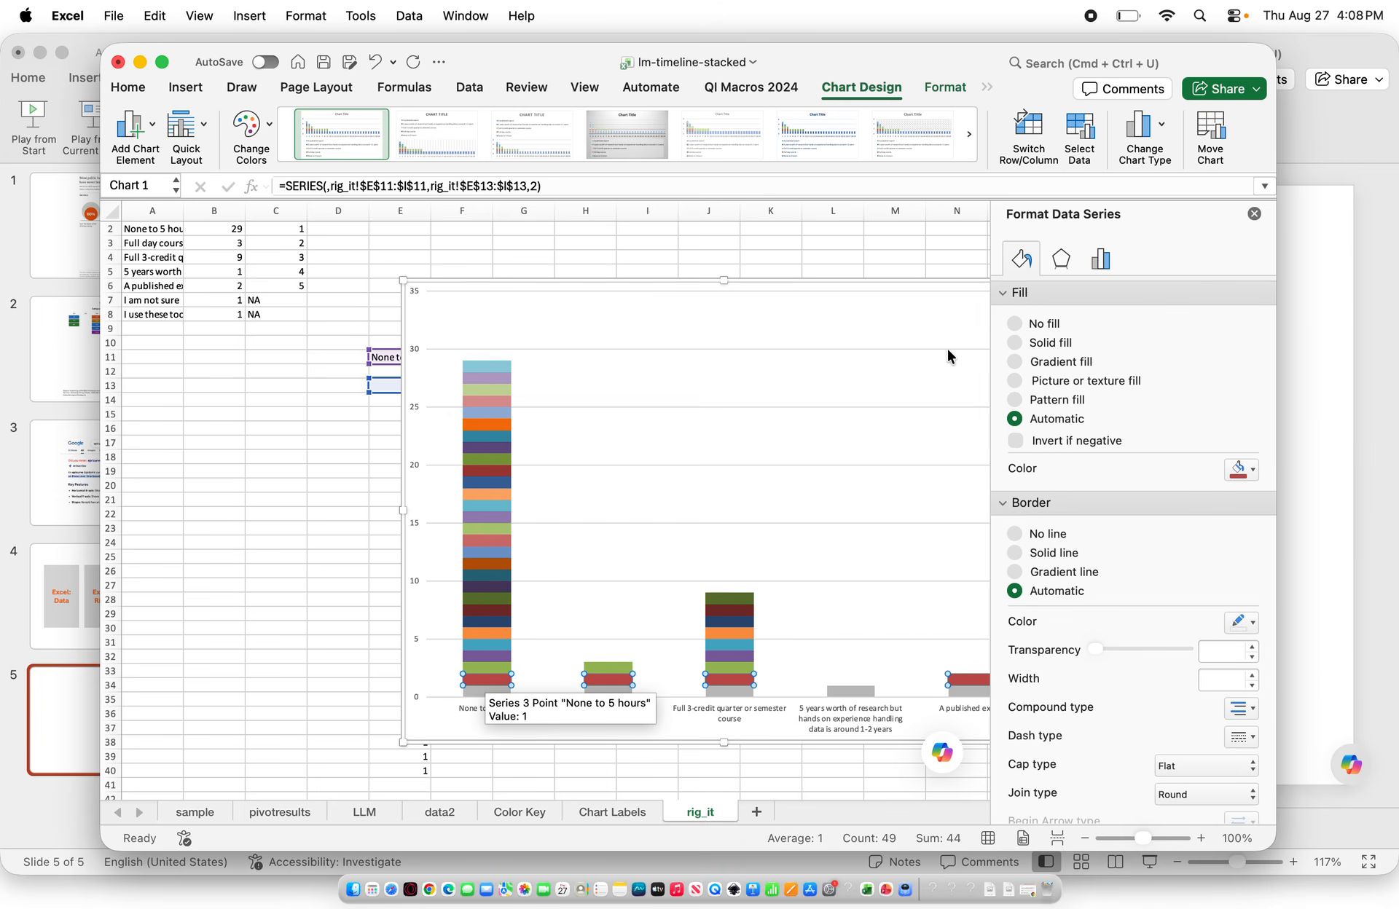
click(1014, 343)
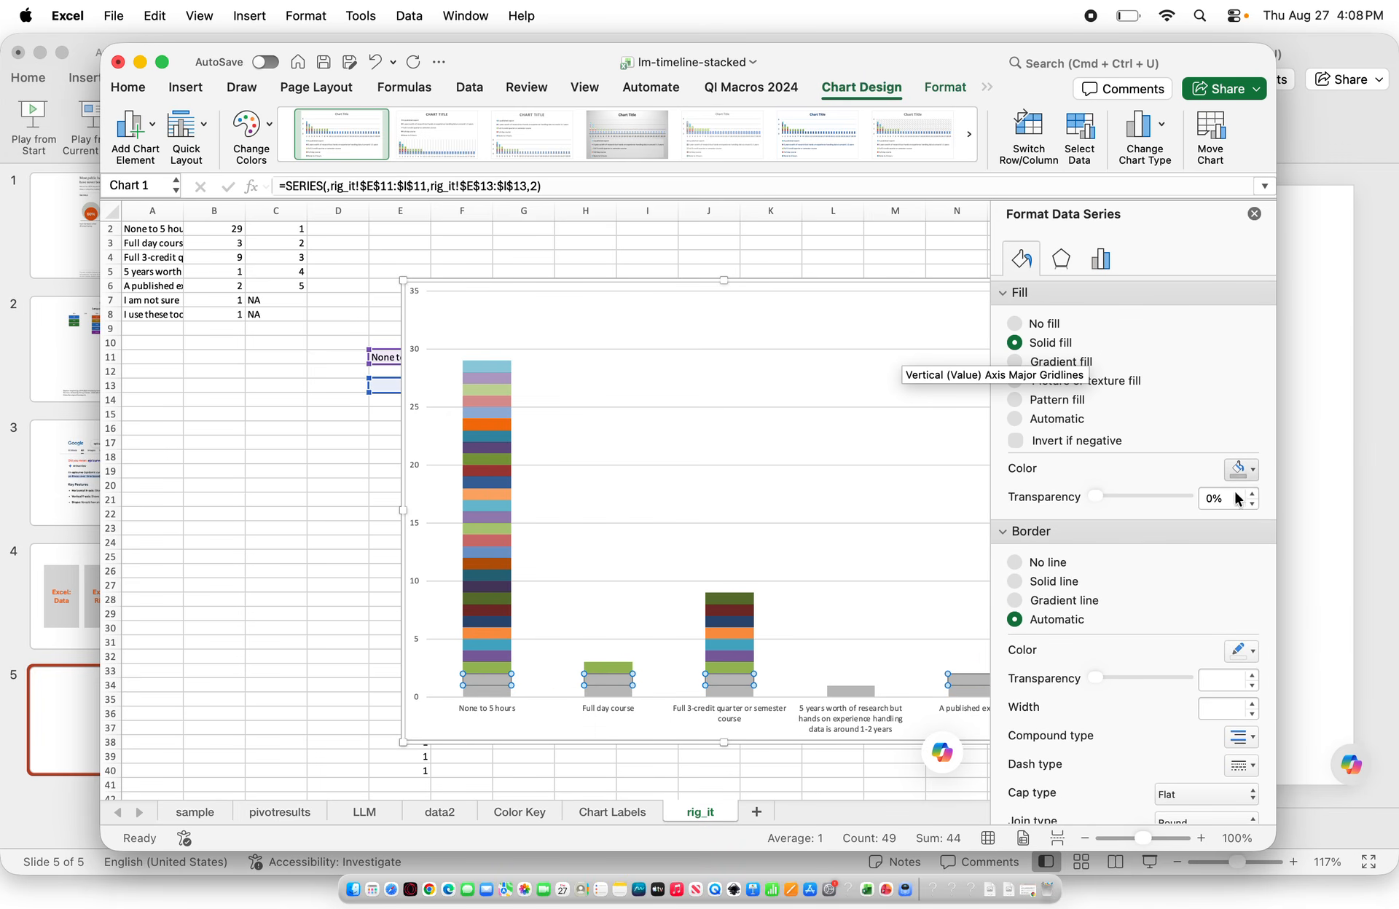
click(498, 667)
click(1015, 343)
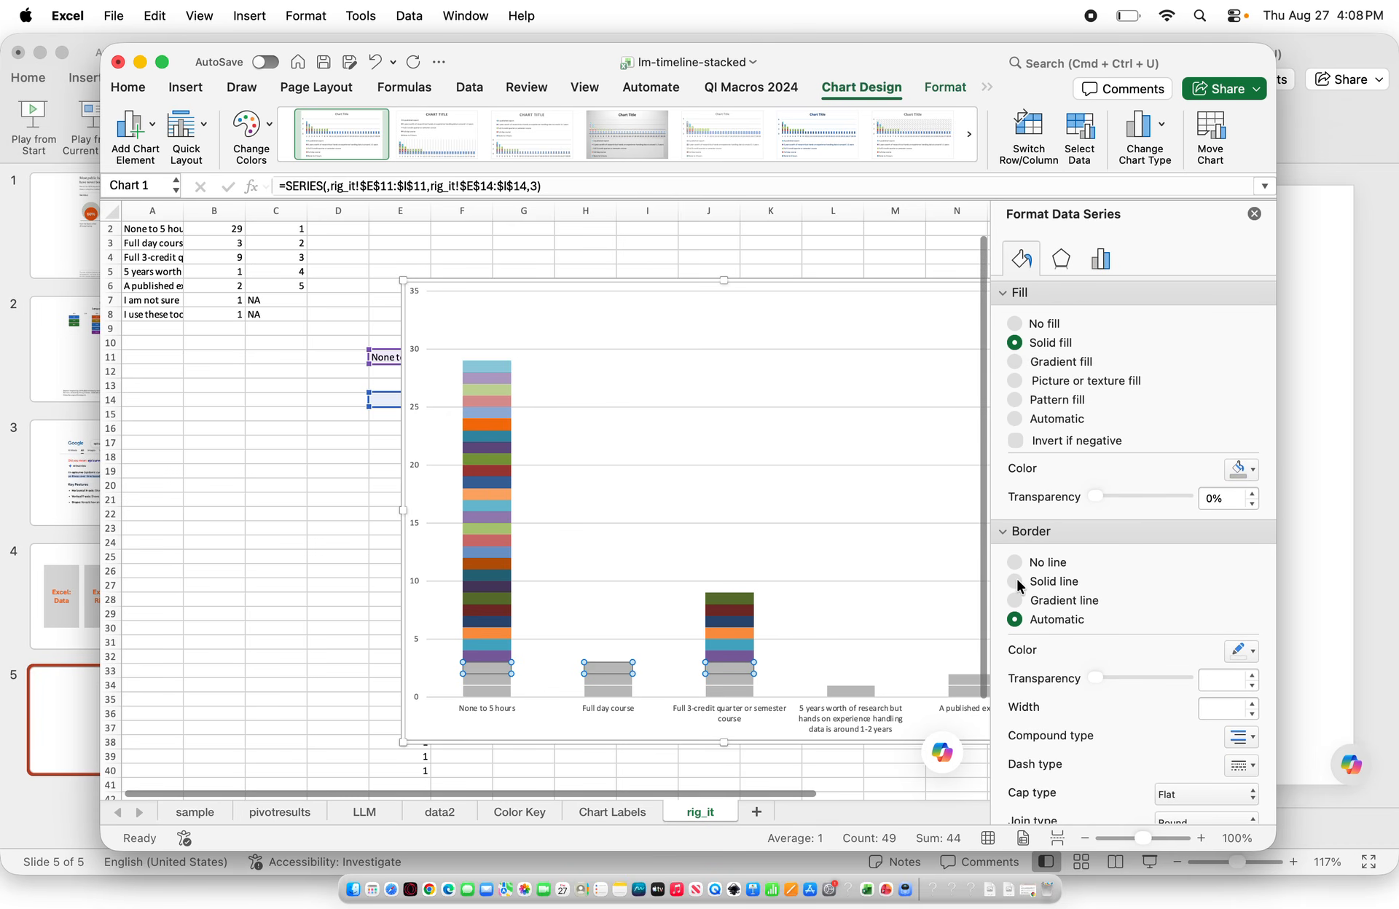
Give the third stacked series a solid line border
click(1015, 582)
click(630, 580)
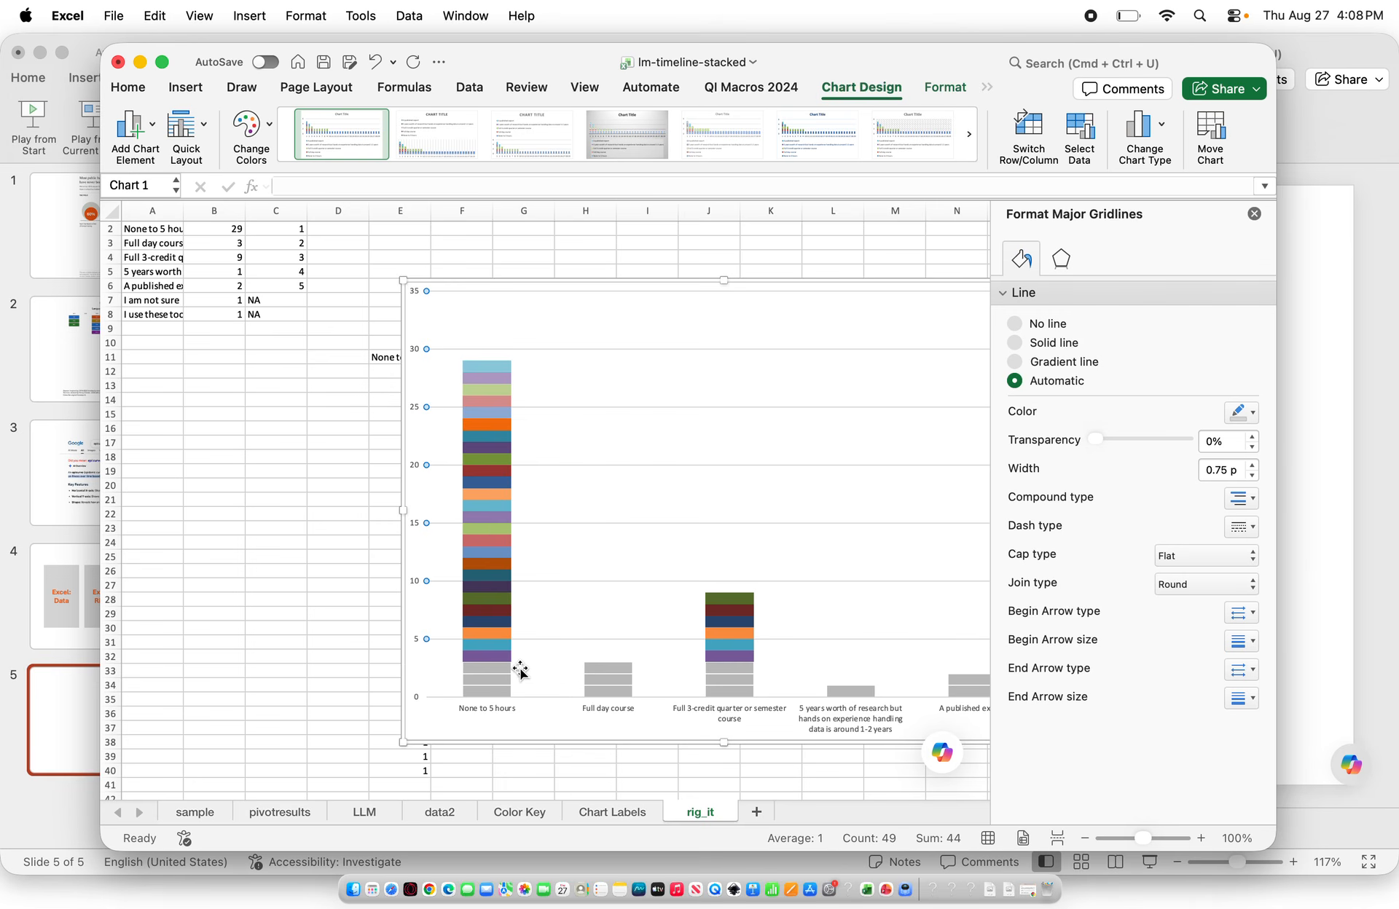
Fill the bottom segment of the first column with orange
click(483, 691)
click(483, 691)
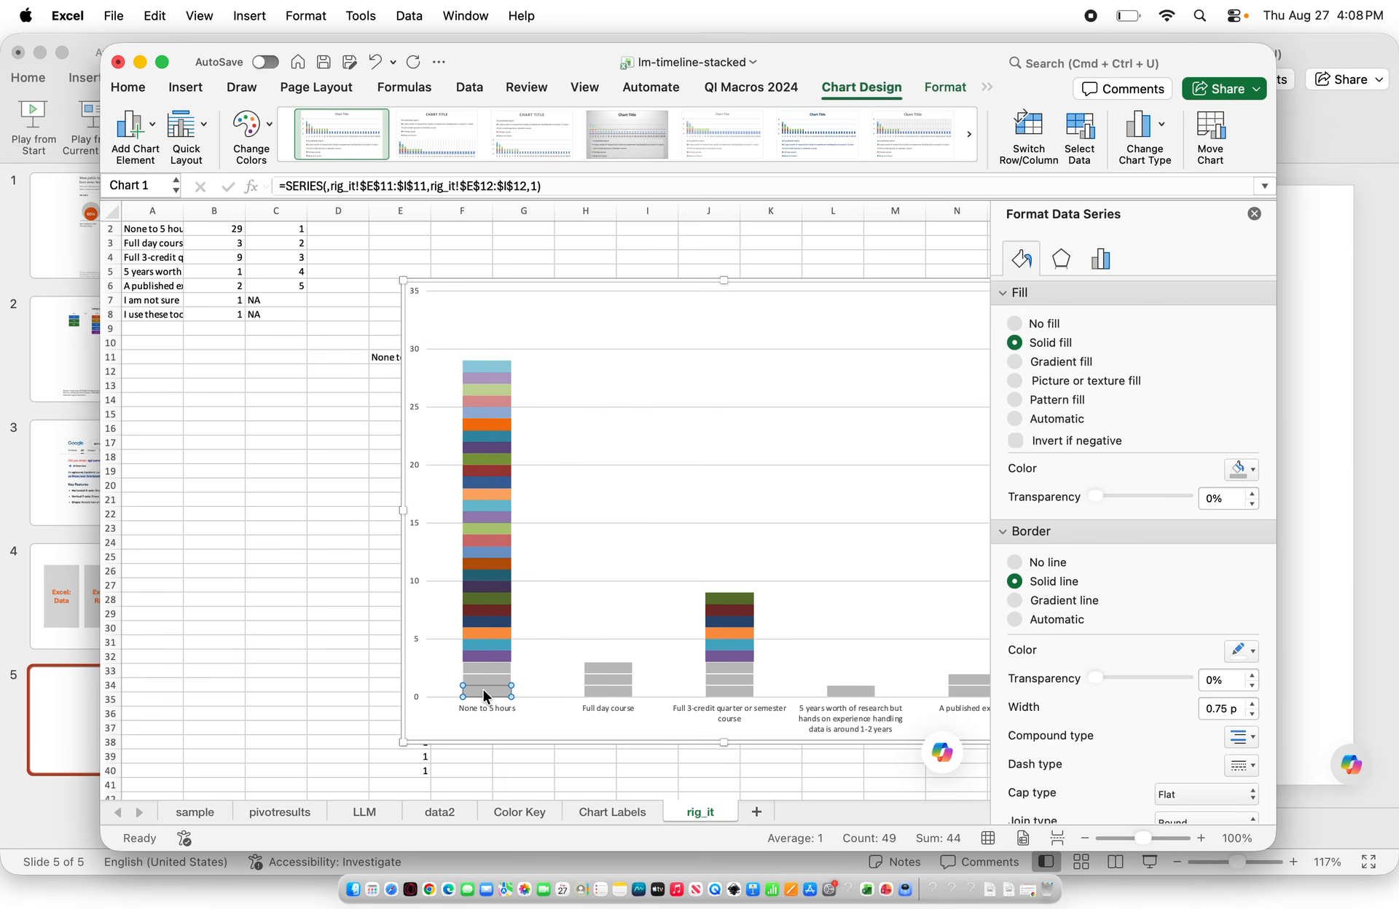
click(1242, 469)
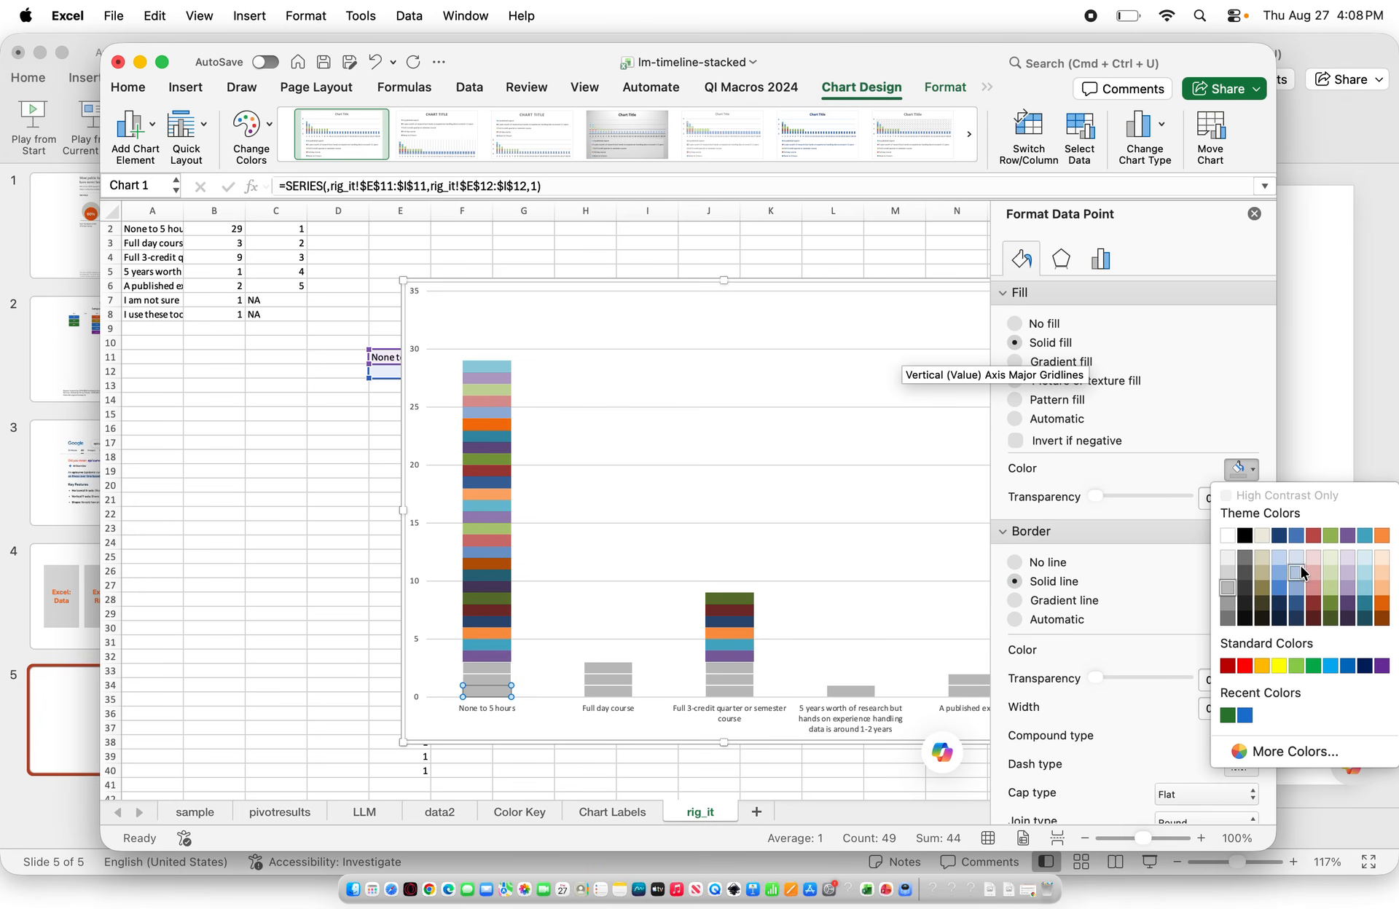
click(1382, 604)
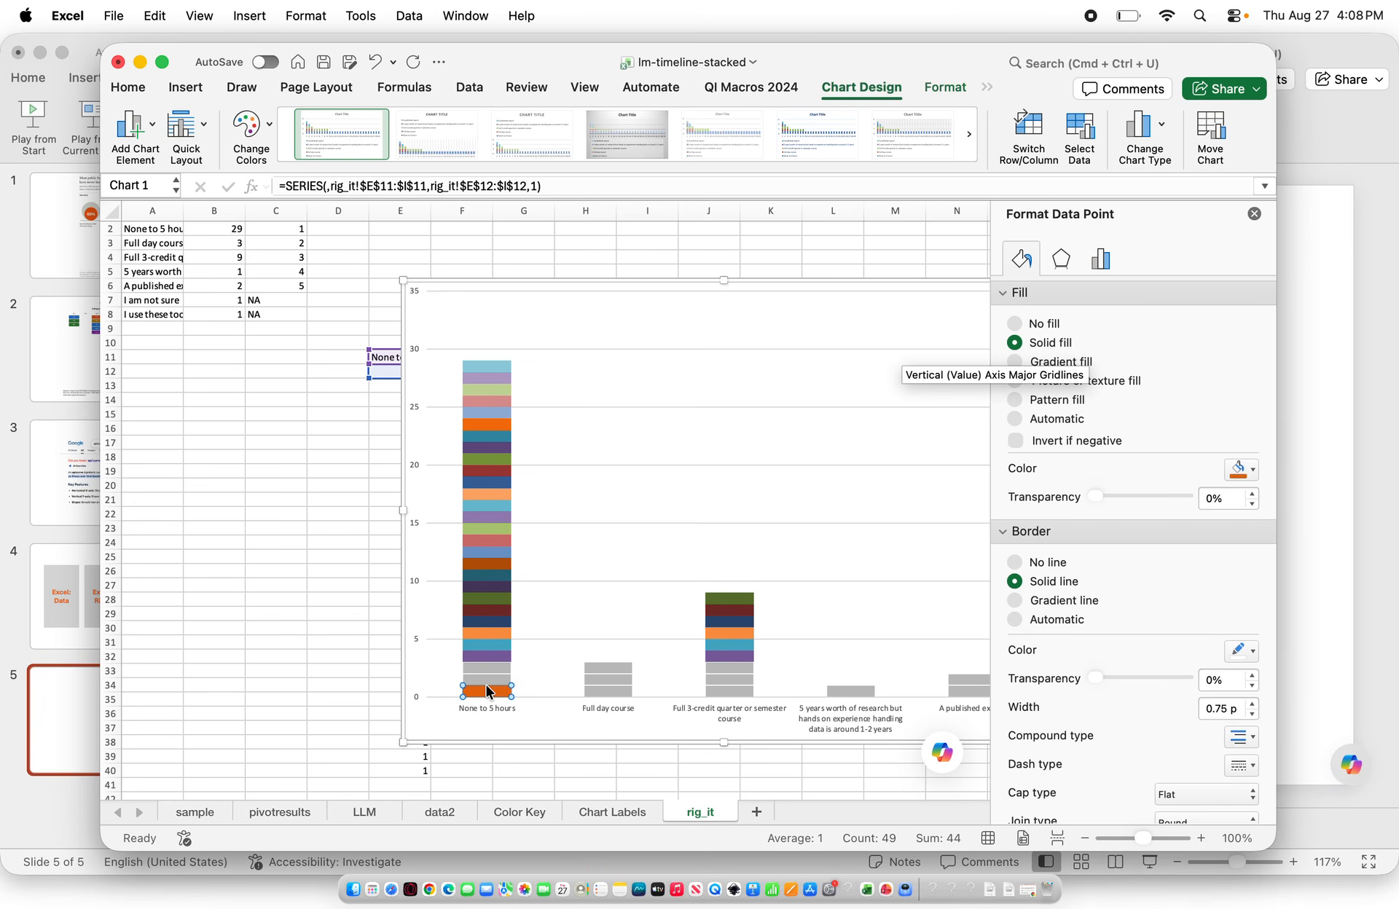
Fill the second segment of the first column with the same orange
click(486, 679)
click(489, 679)
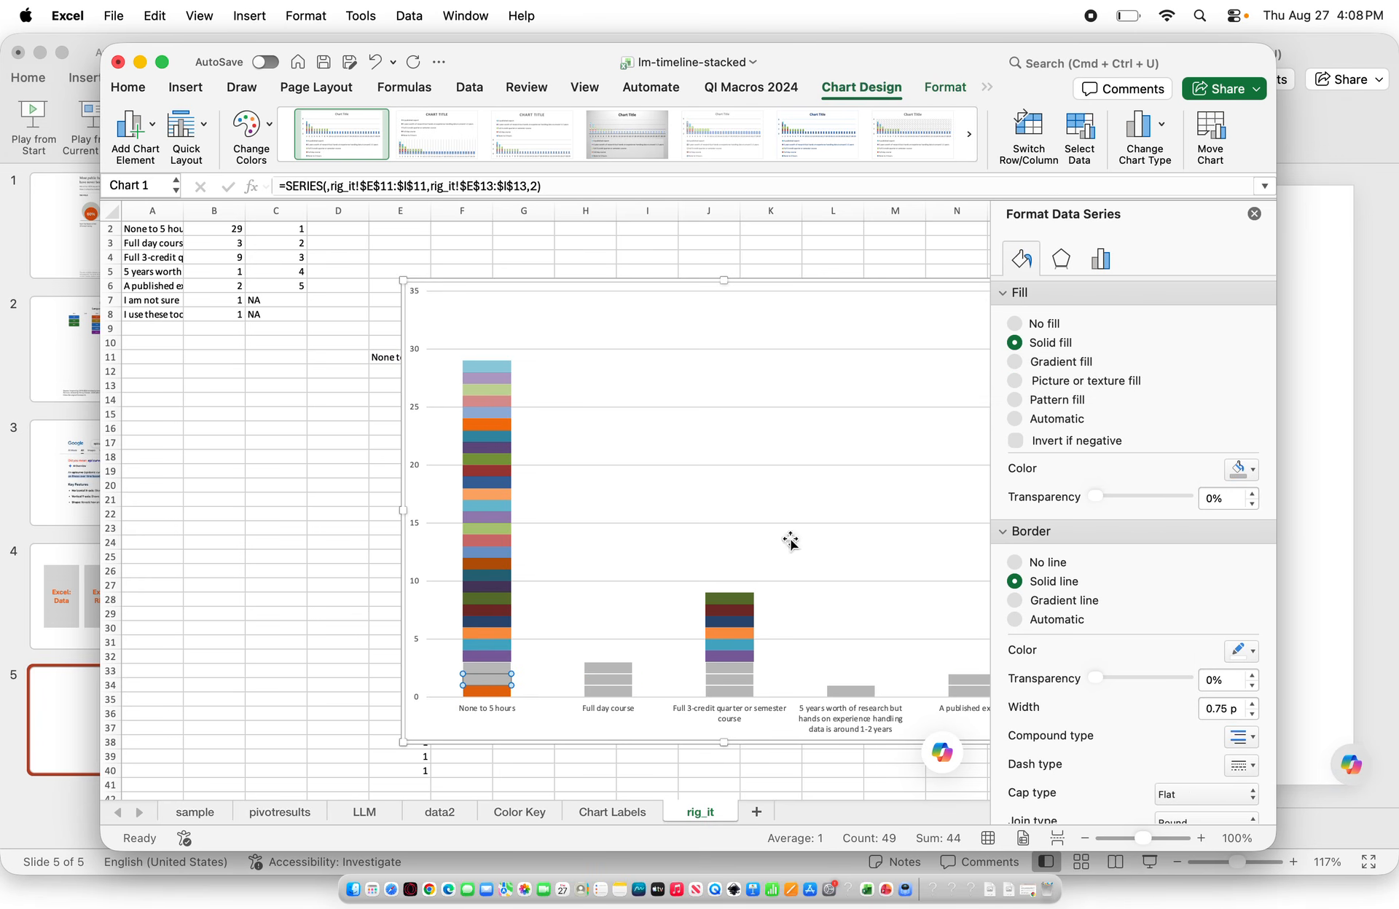
click(1254, 470)
click(1383, 605)
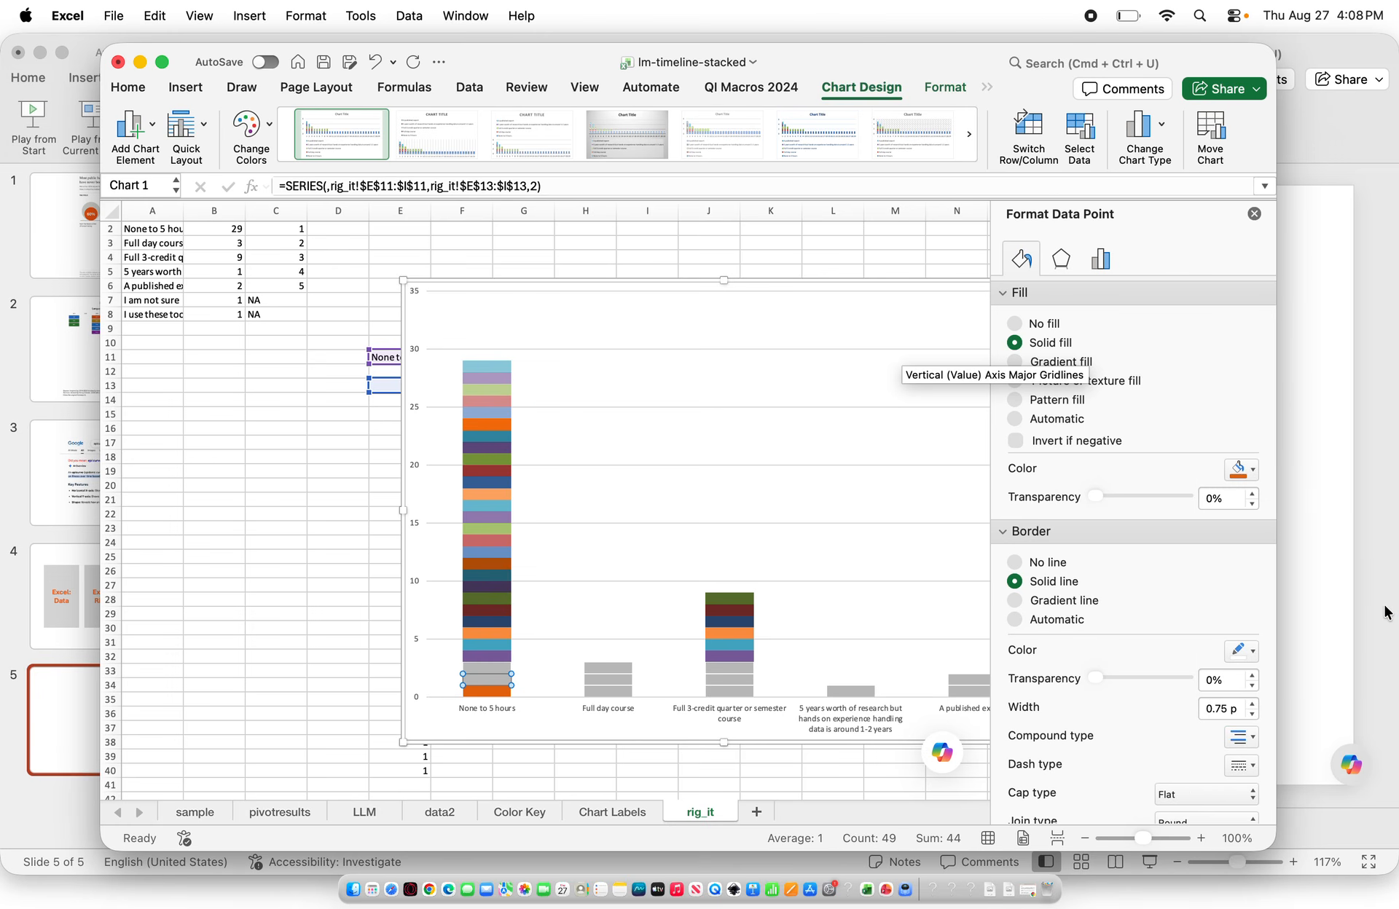
click(624, 619)
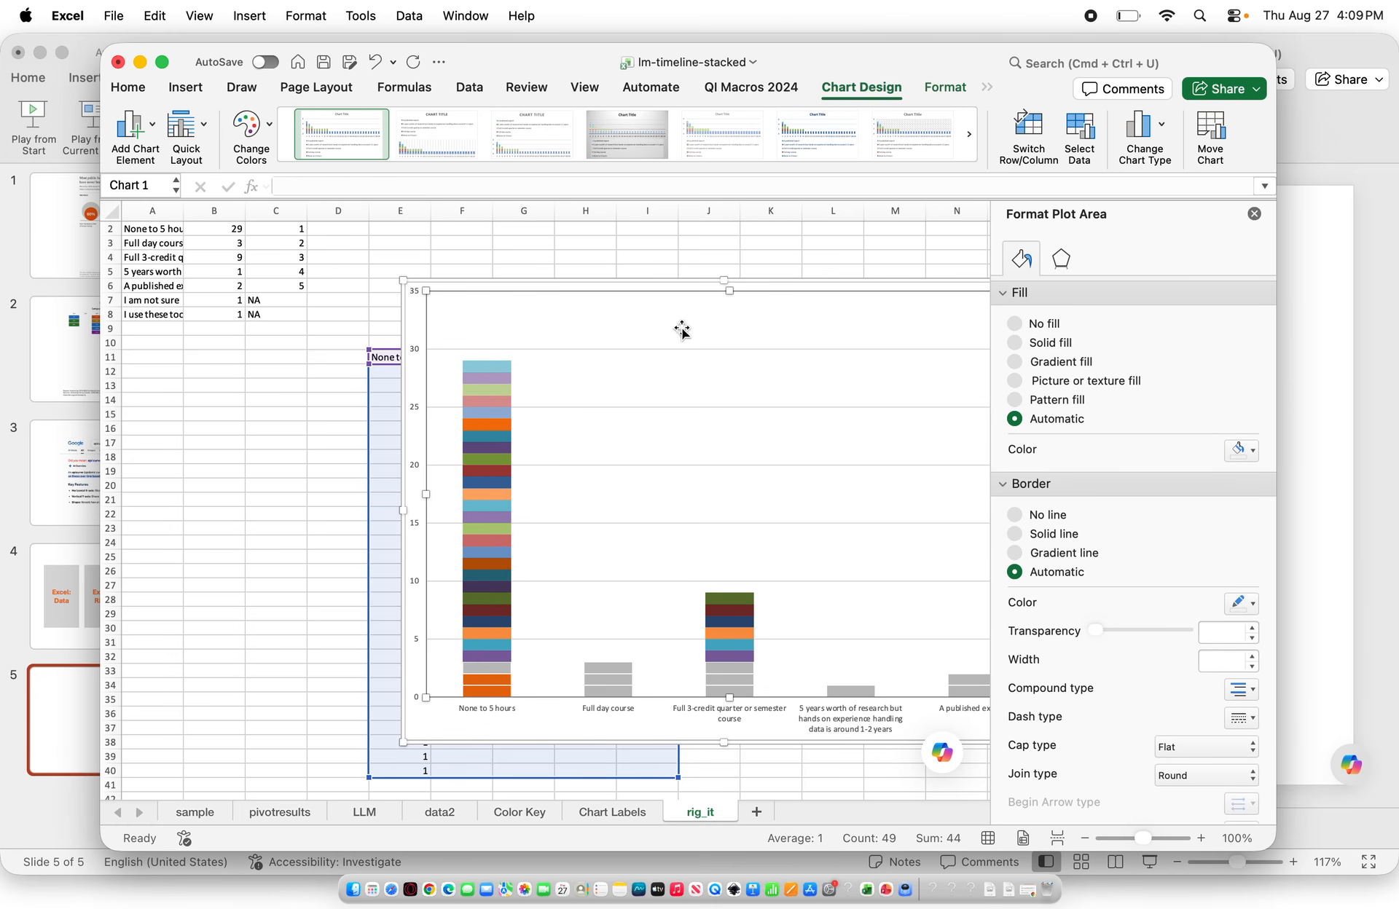
Close the format pane, resize the chart from its upper-left corner and move it lower on the sheet
click(1254, 214)
drag(403, 280, 464, 328)
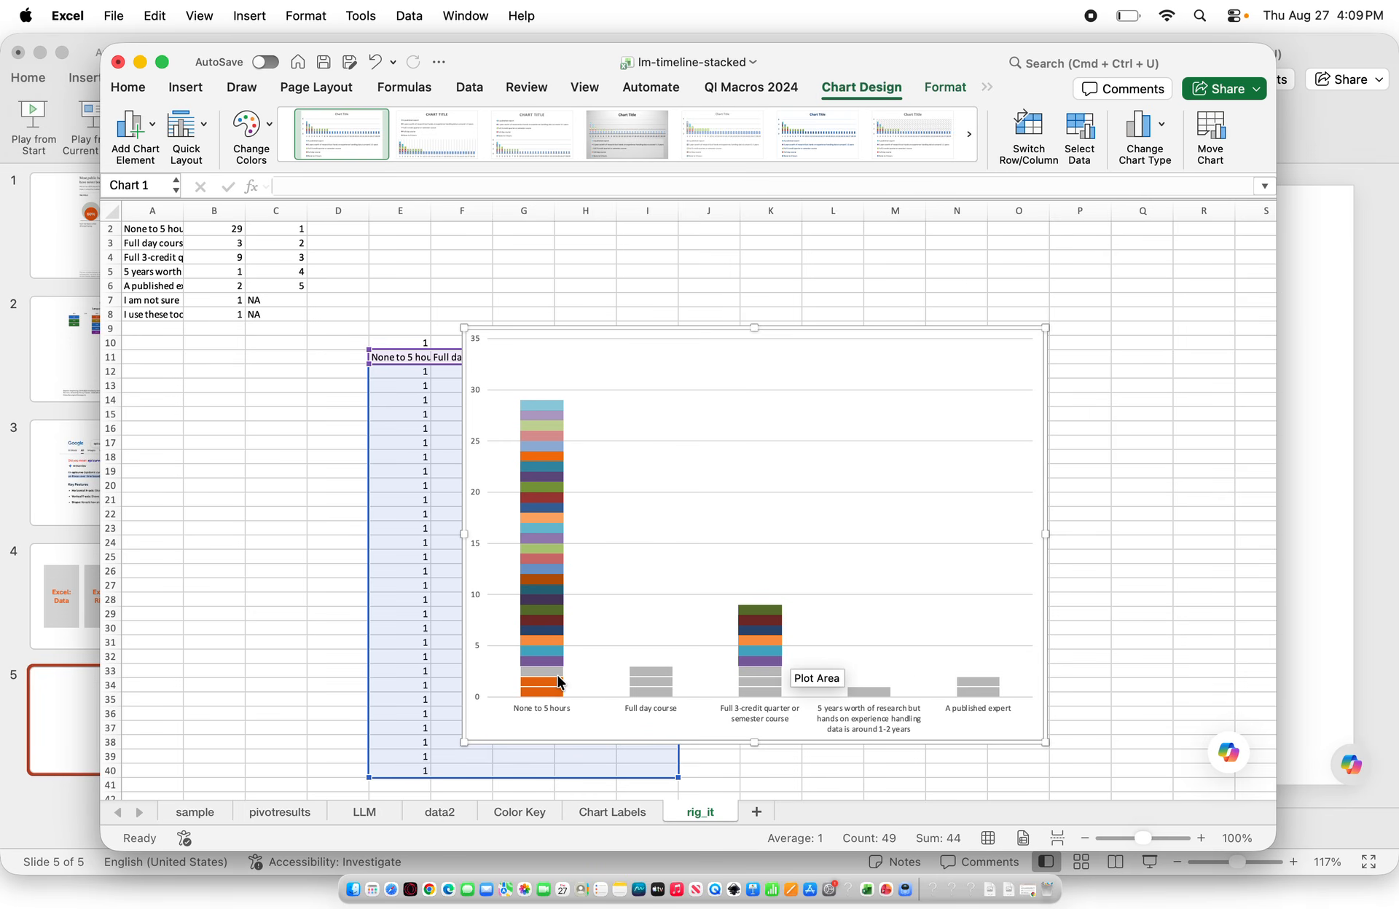
mouse_move(559, 681)
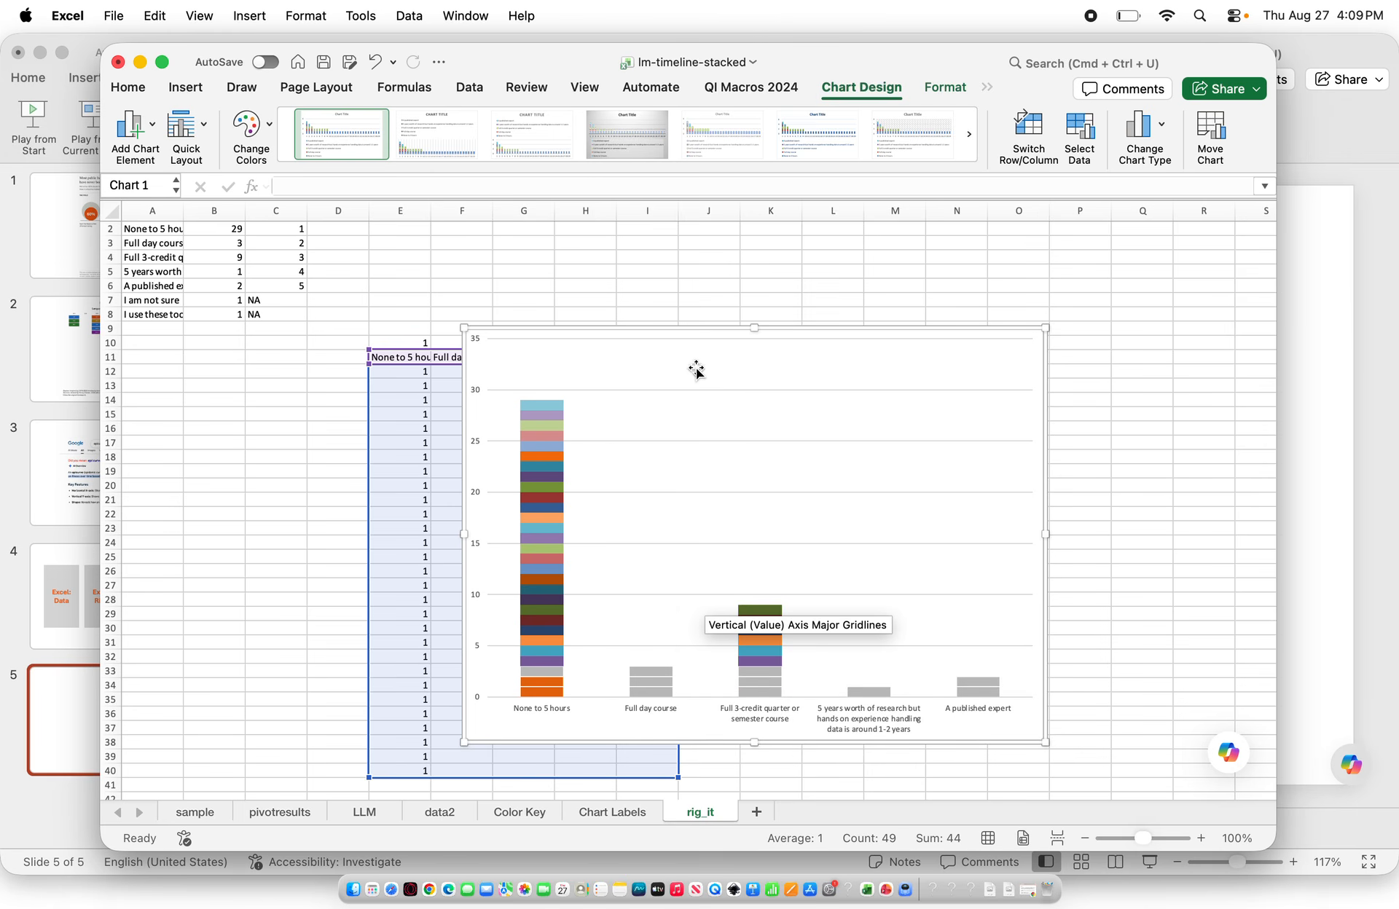
drag(698, 331, 645, 398)
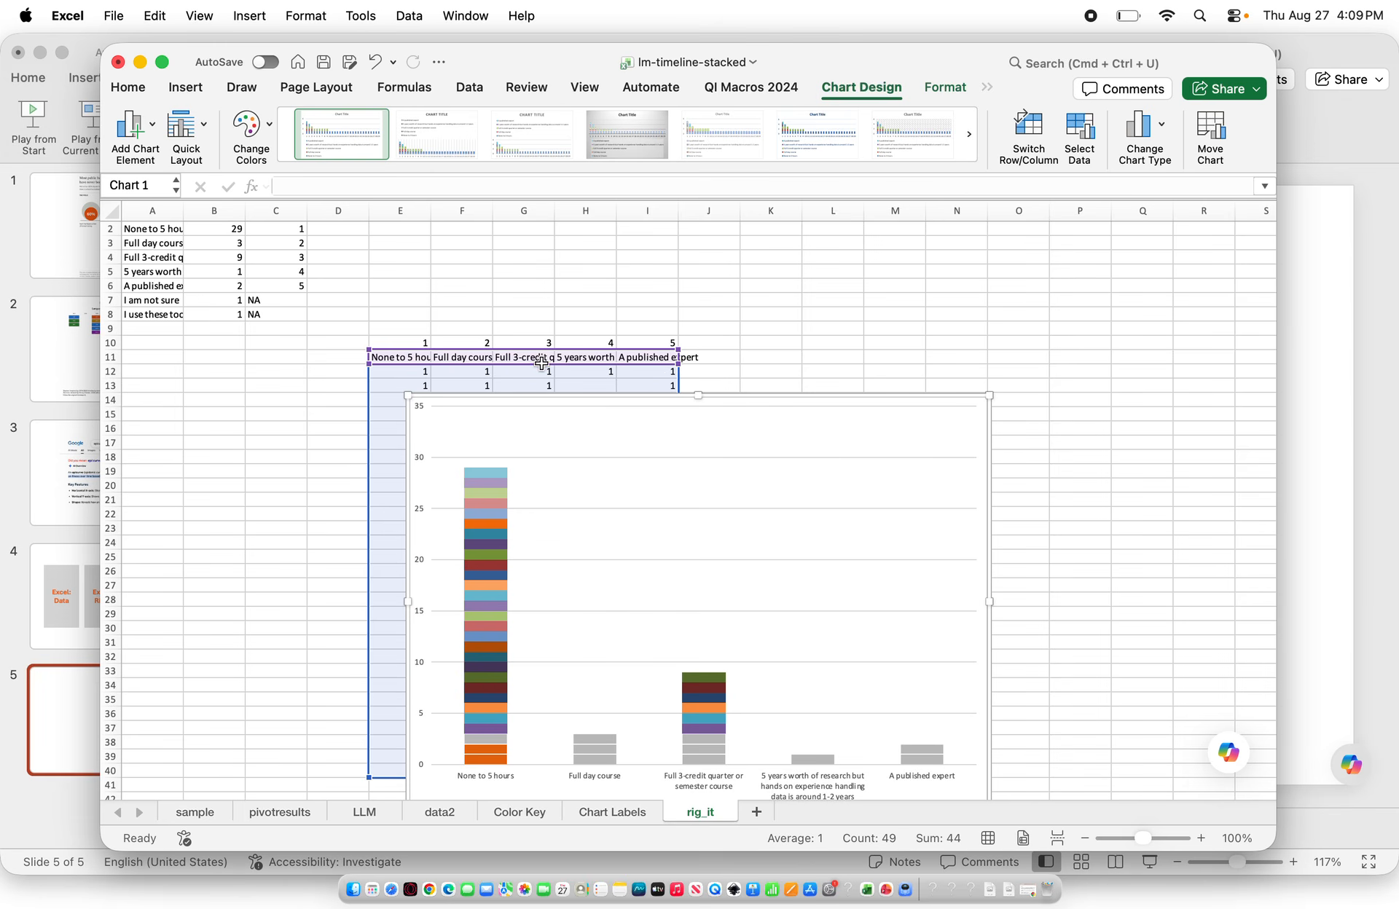
Insert a blank column at column G of the rig_it sheet
click(536, 218)
click(249, 16)
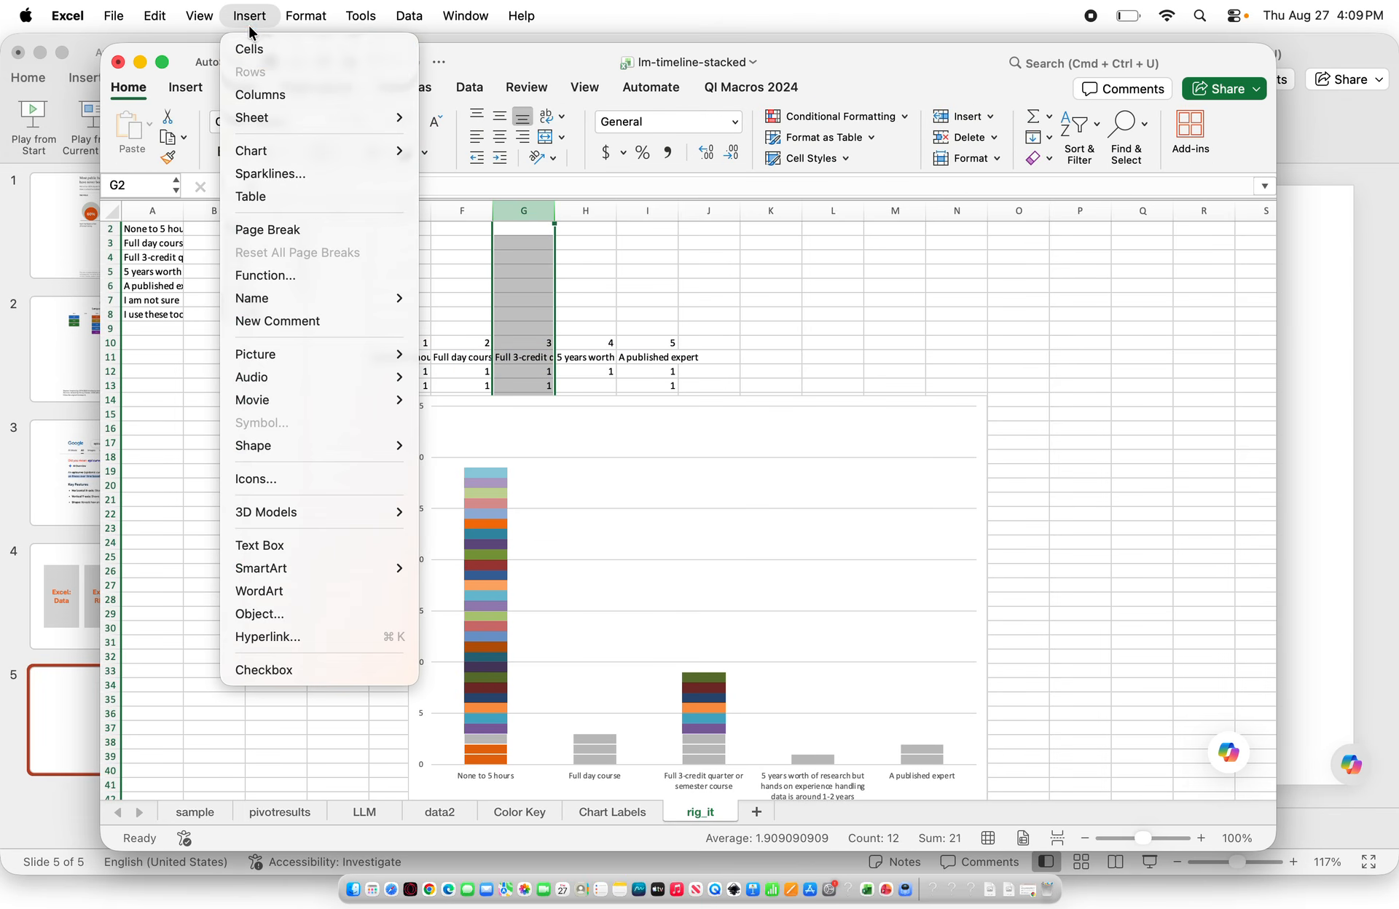
click(251, 94)
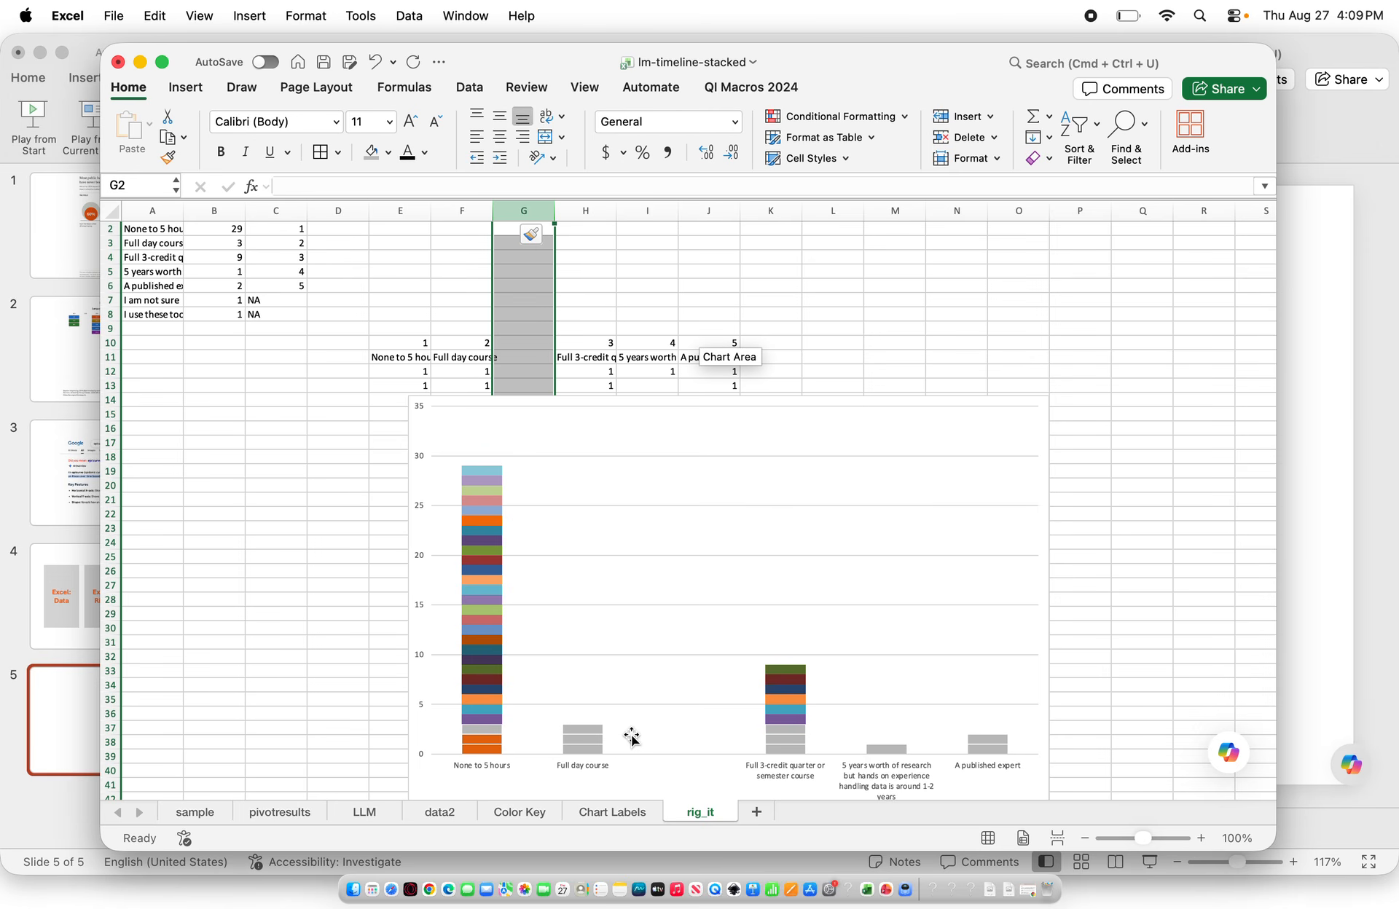
Copy the hex color code #1976D1 from the first Hex cell on the LLM sheet
click(364, 812)
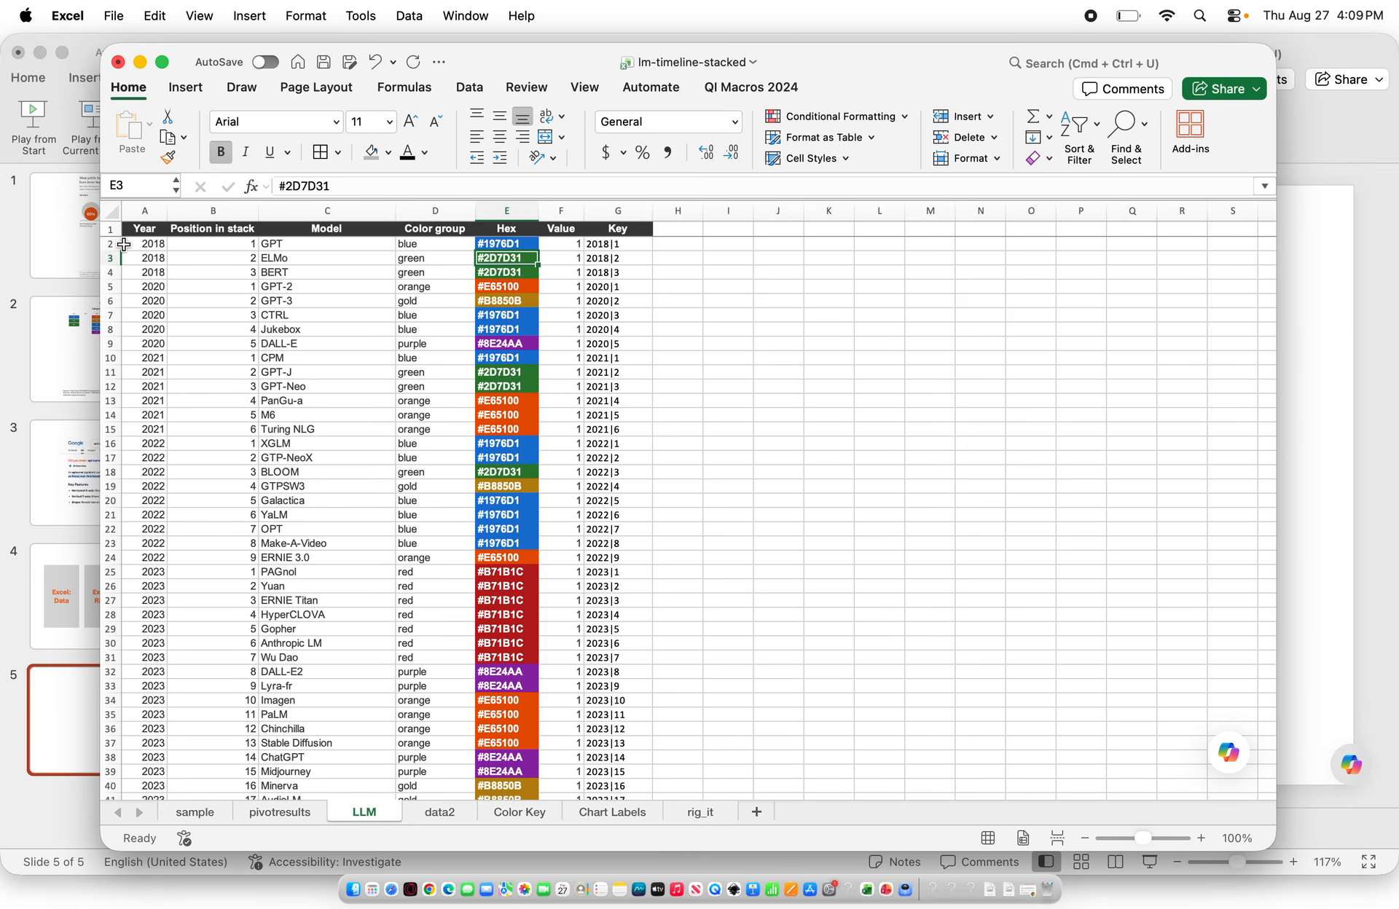
click(148, 239)
scroll(1245, 465, down, 10)
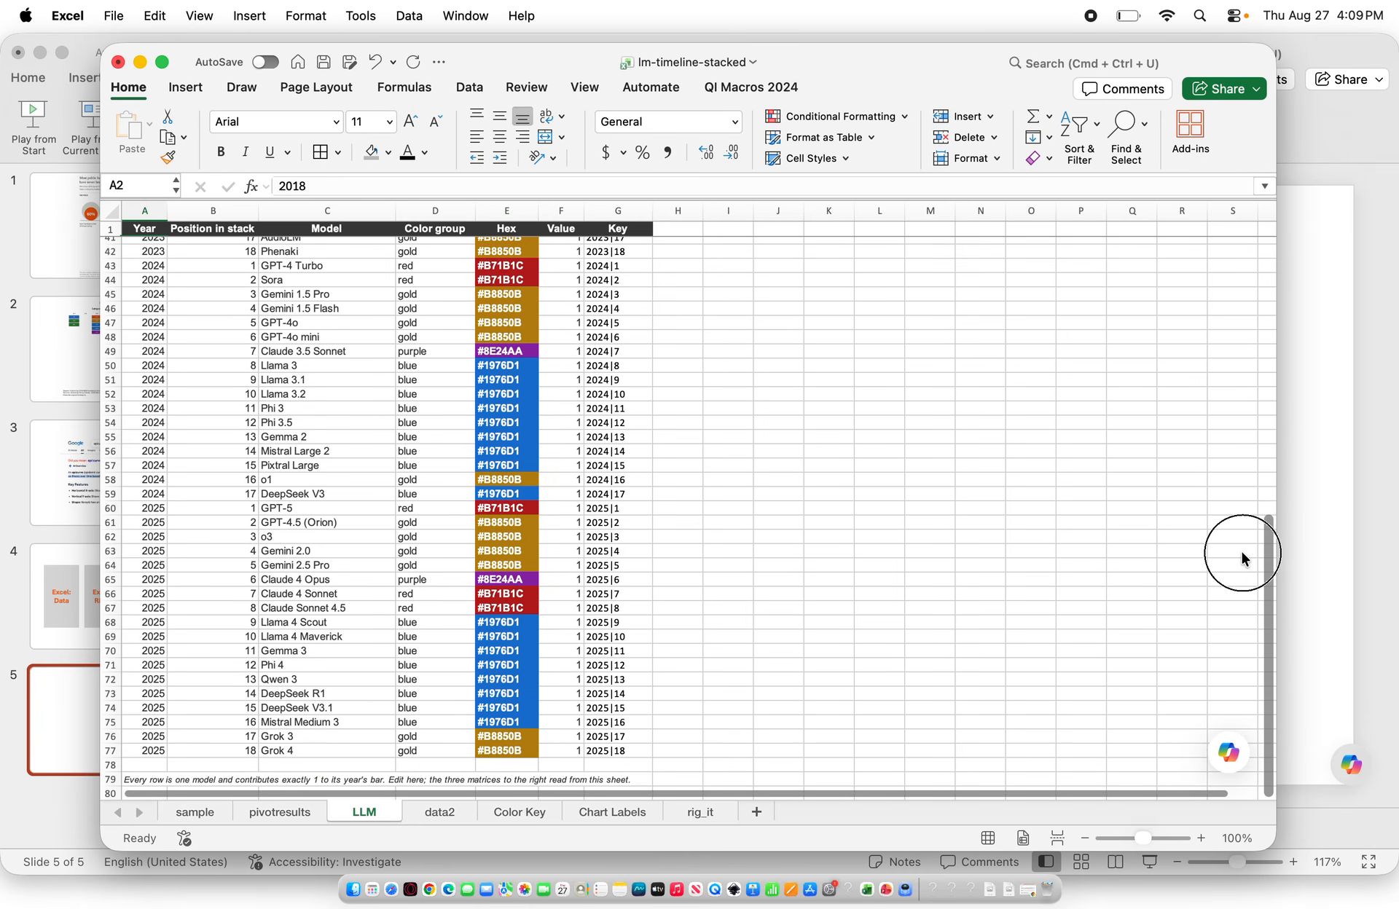
scroll(1240, 549, up, 10)
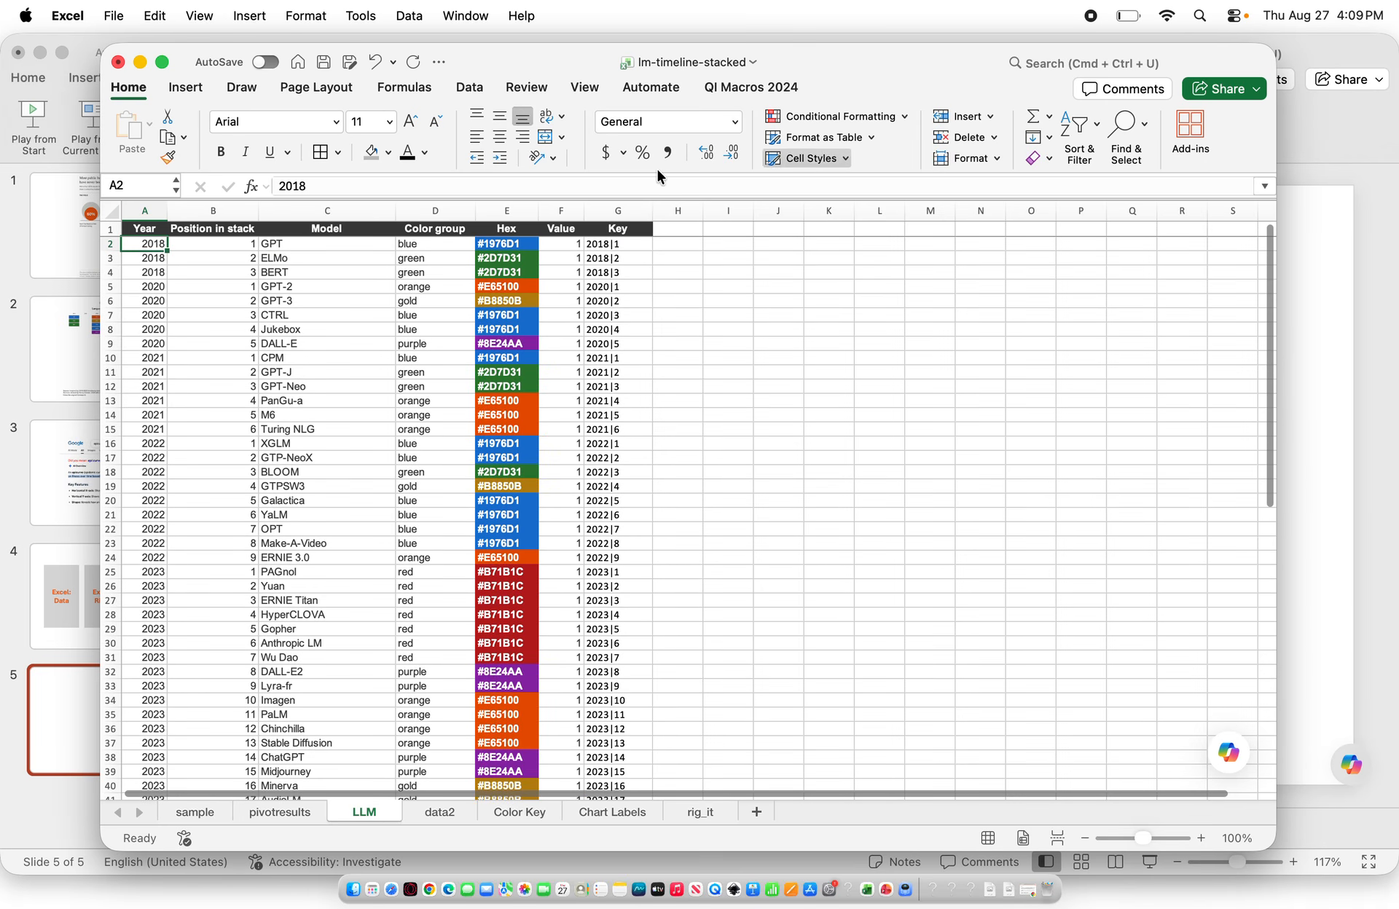
drag(134, 244, 436, 274)
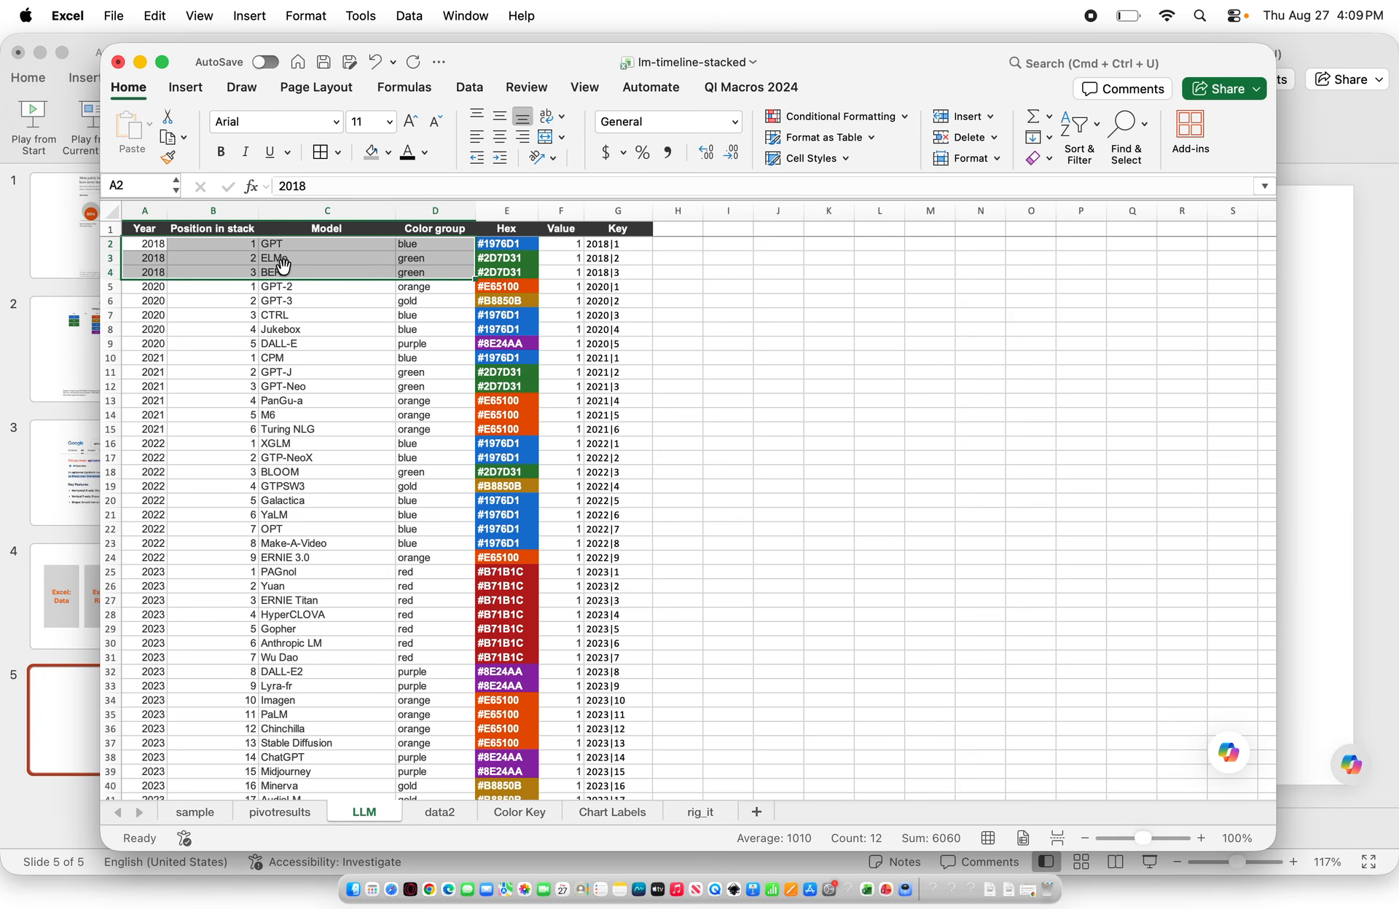
drag(511, 247, 506, 272)
click(510, 211)
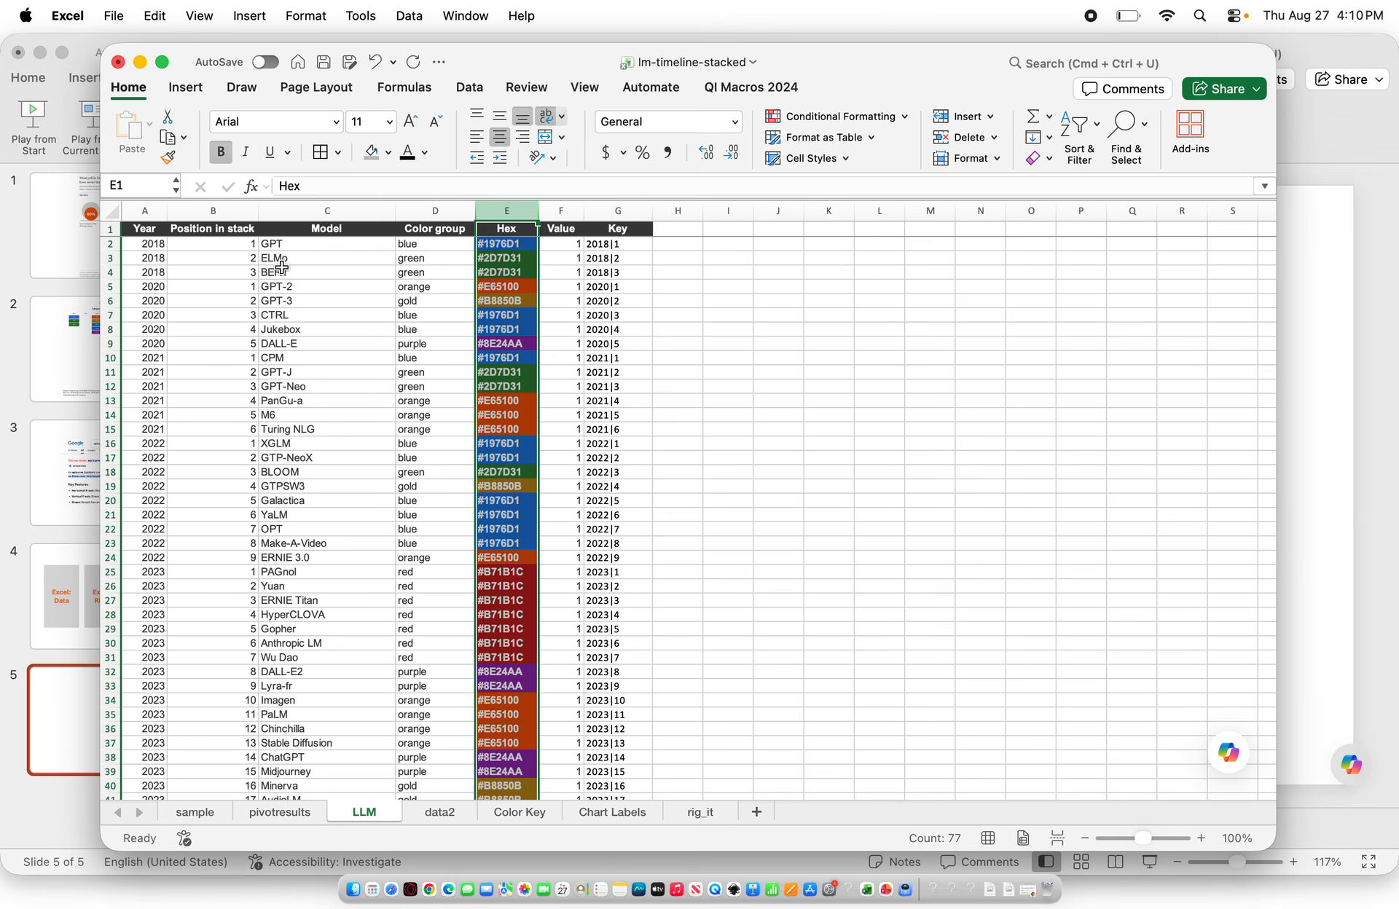
click(497, 250)
drag(342, 185, 288, 182)
key(super+c)
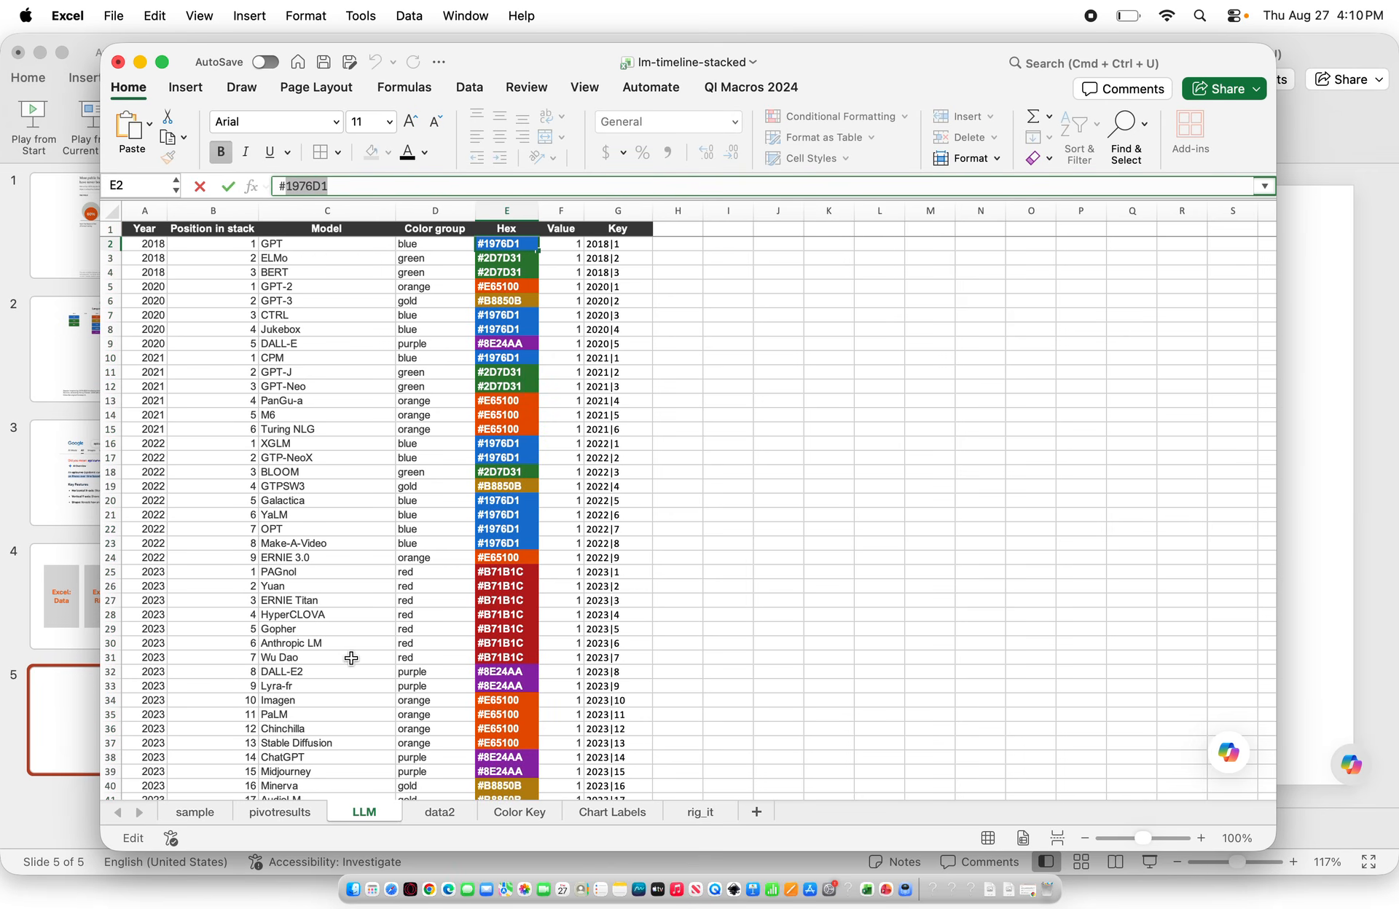
On the data2 sheet, insert a 2-D stacked column chart from the stack position table
click(440, 812)
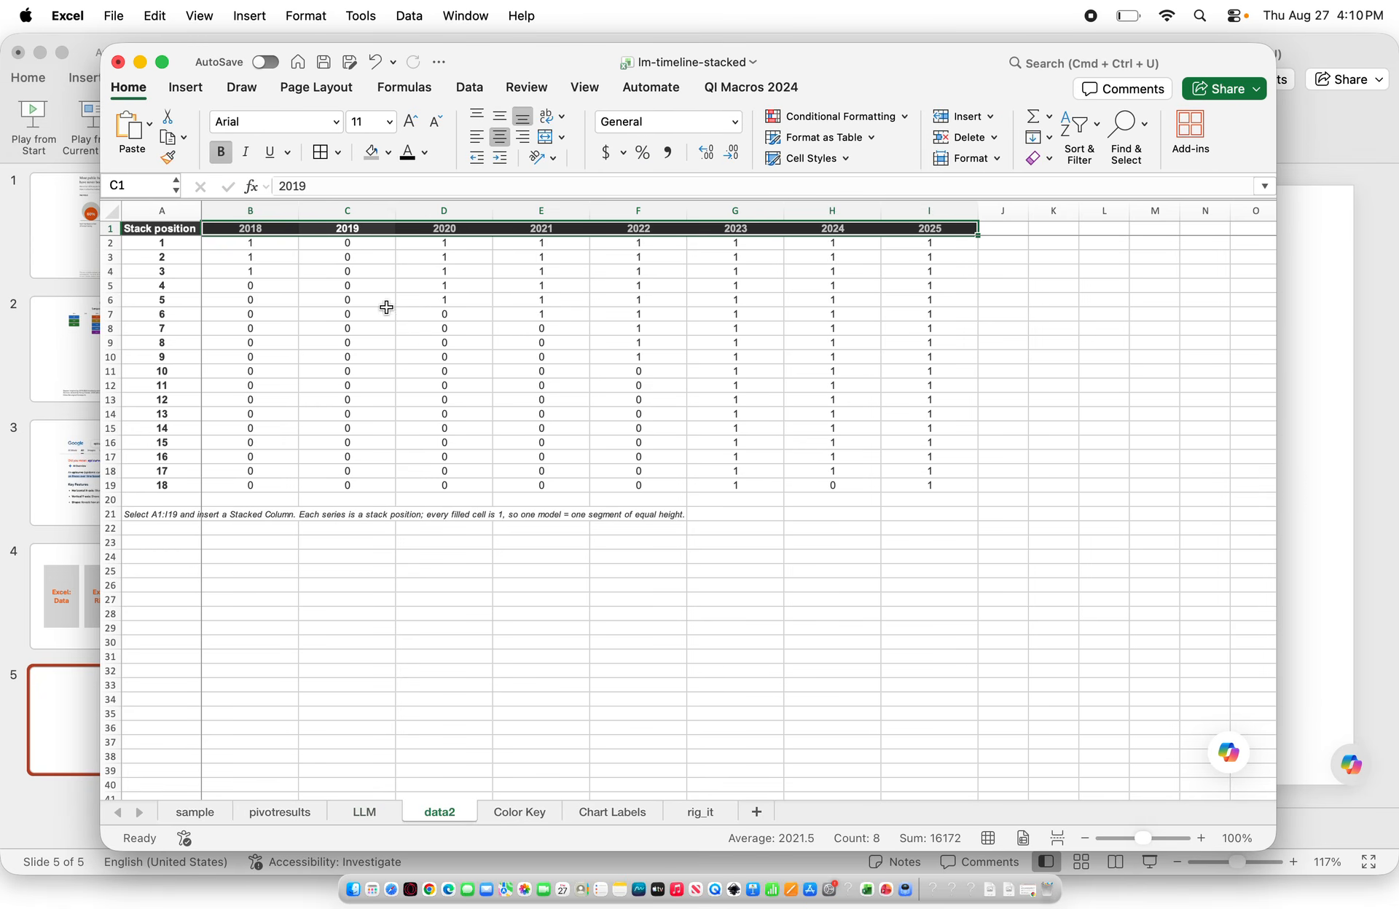
click(866, 444)
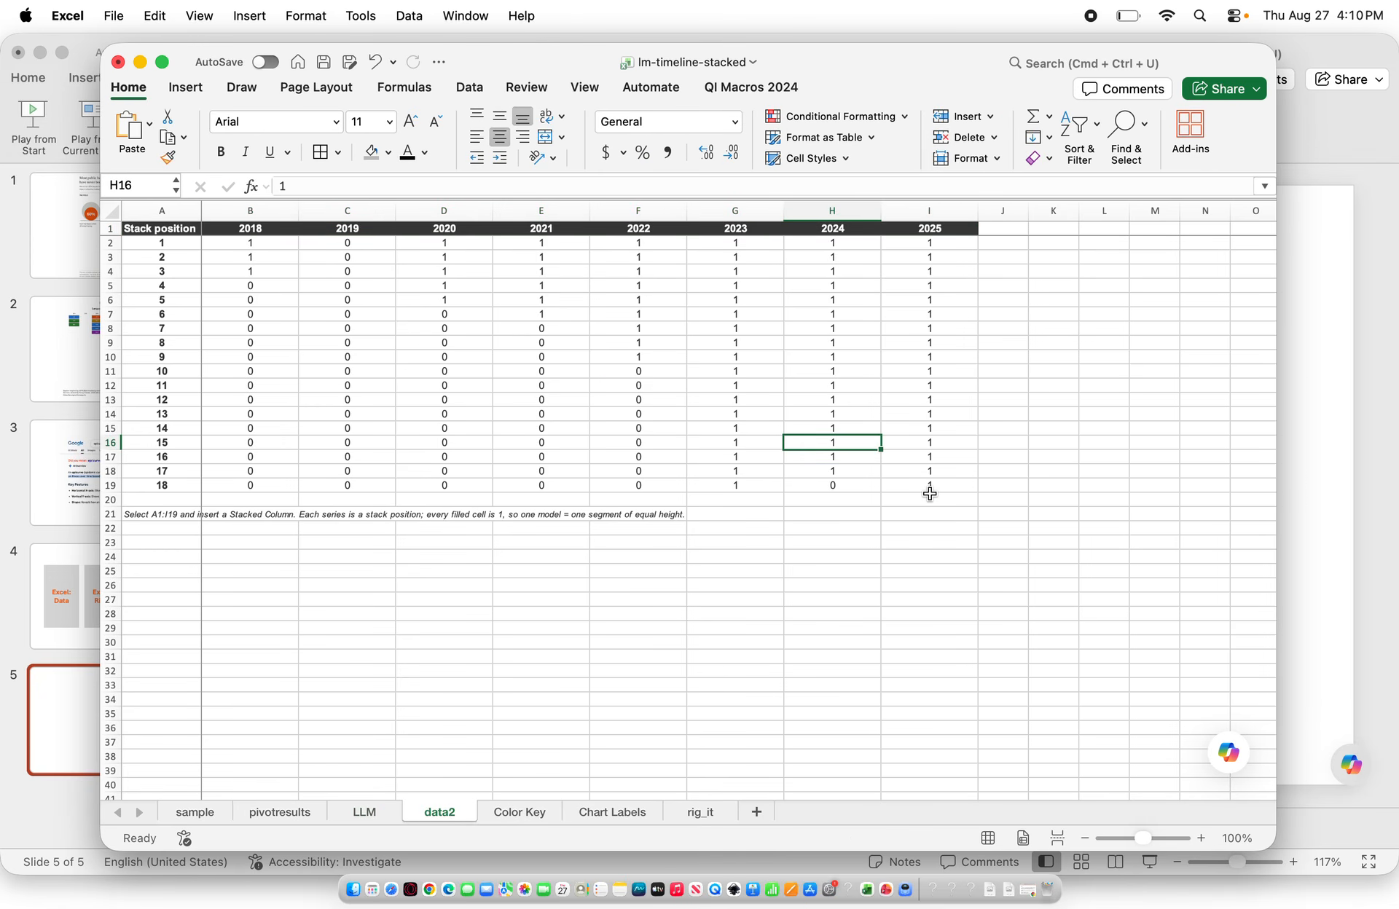
drag(933, 487, 202, 109)
click(186, 87)
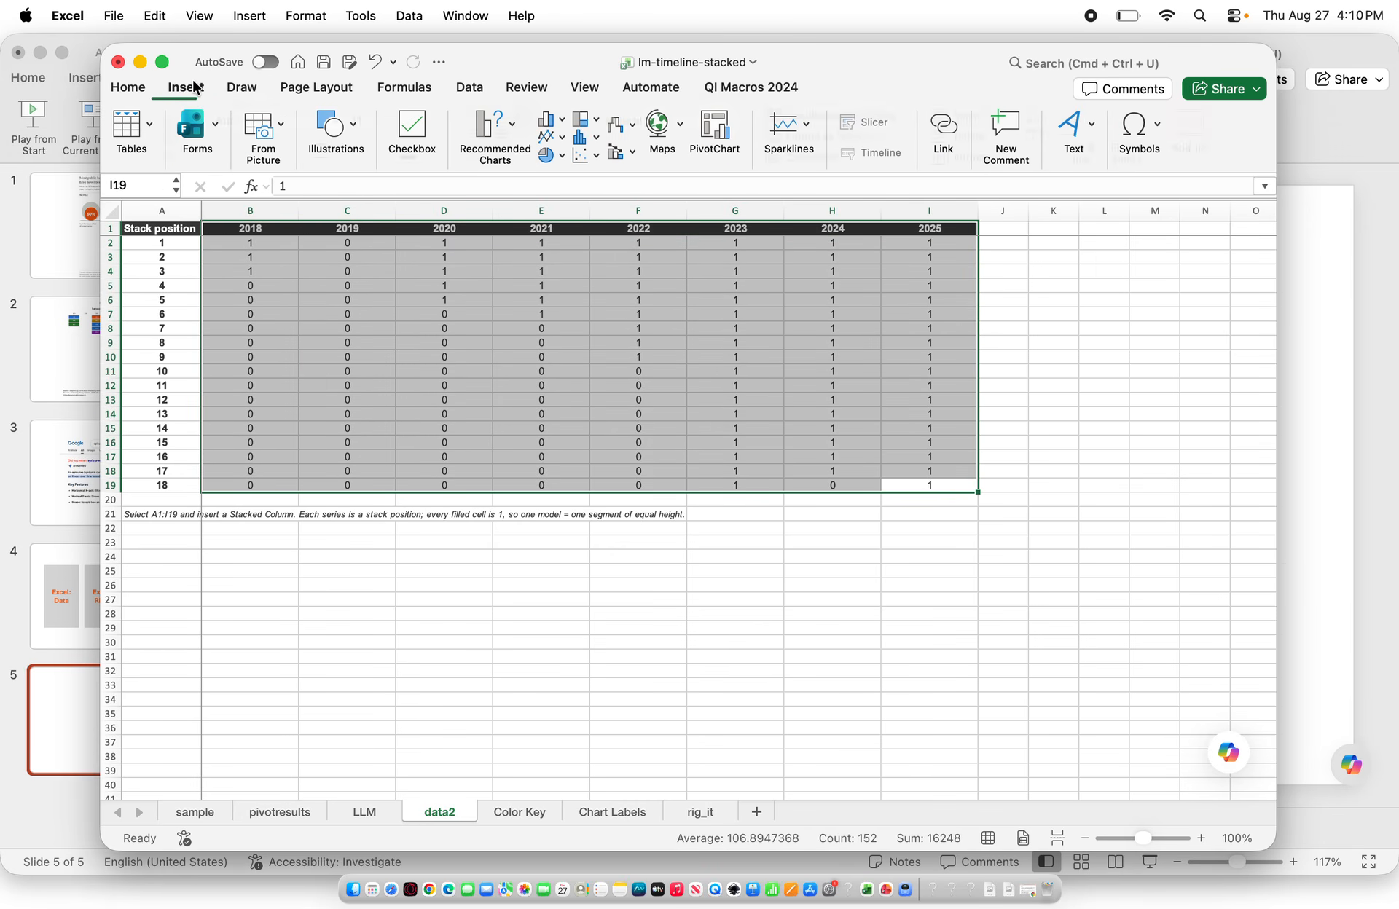
click(561, 118)
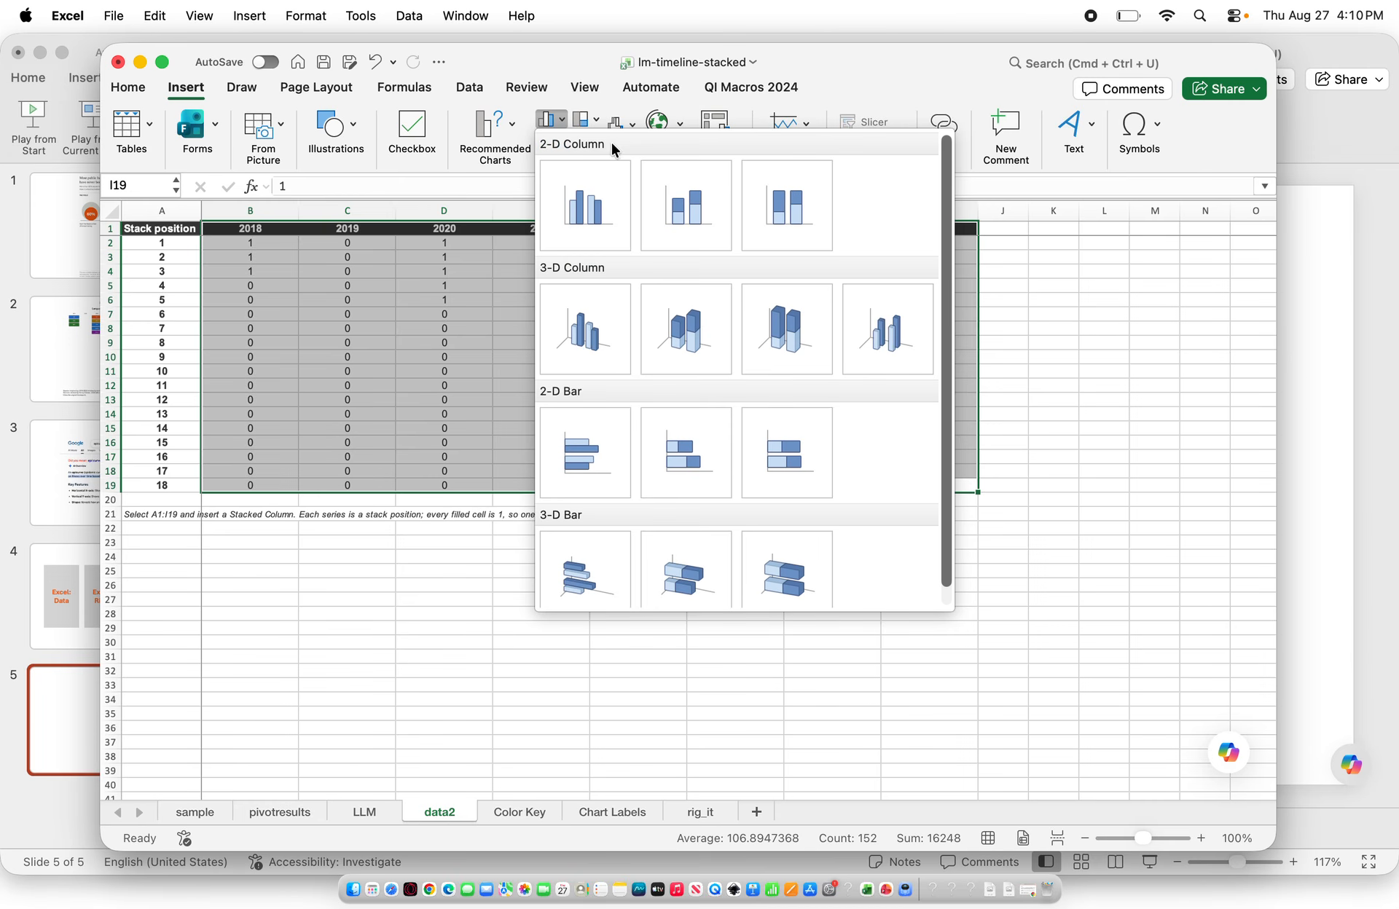
click(703, 209)
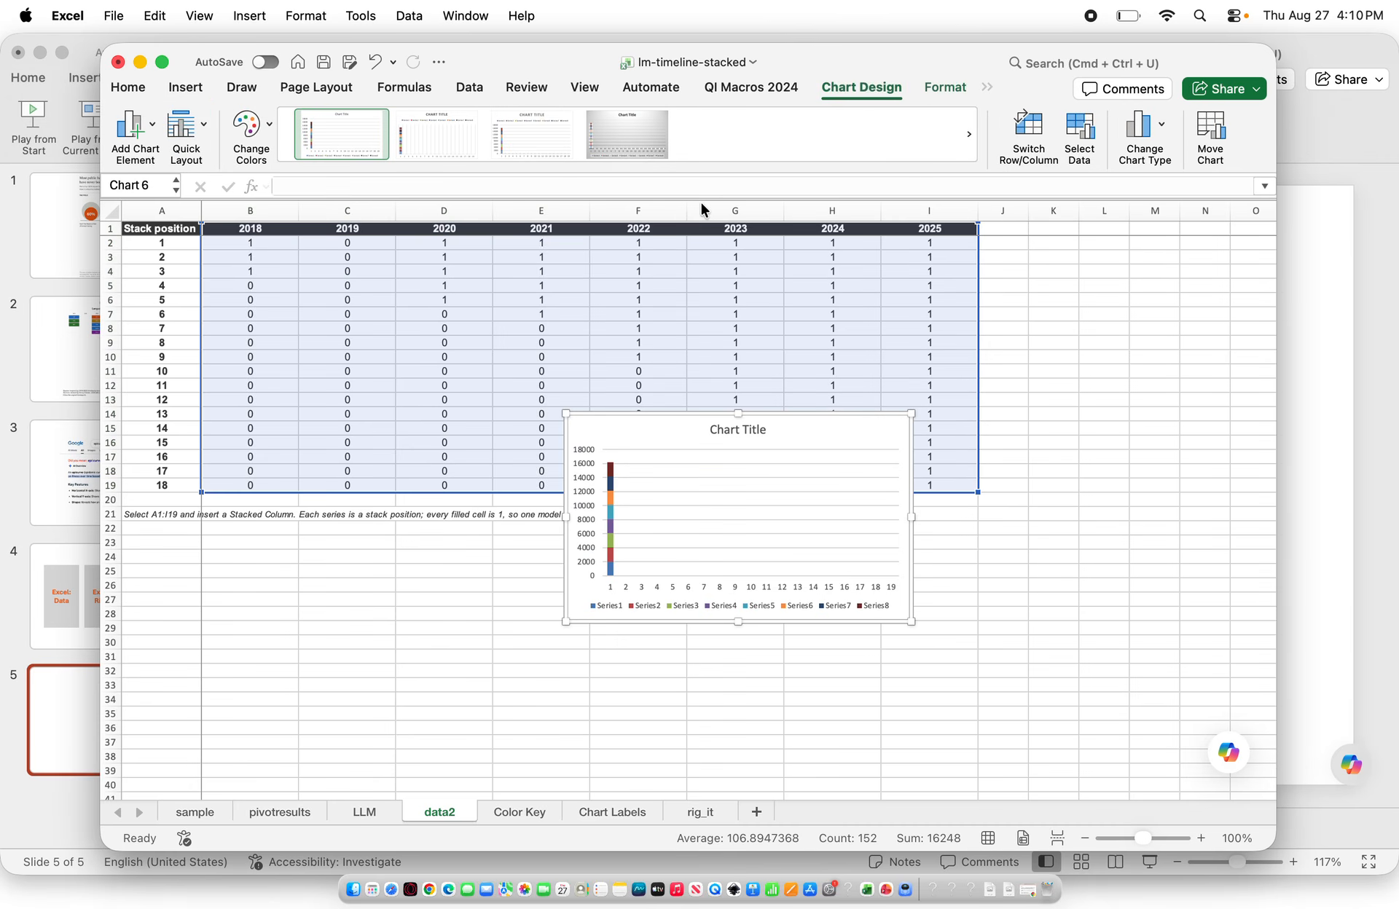
Reposition the new chart, swap its rows and columns, and enlarge it
drag(566, 413, 269, 286)
click(1035, 140)
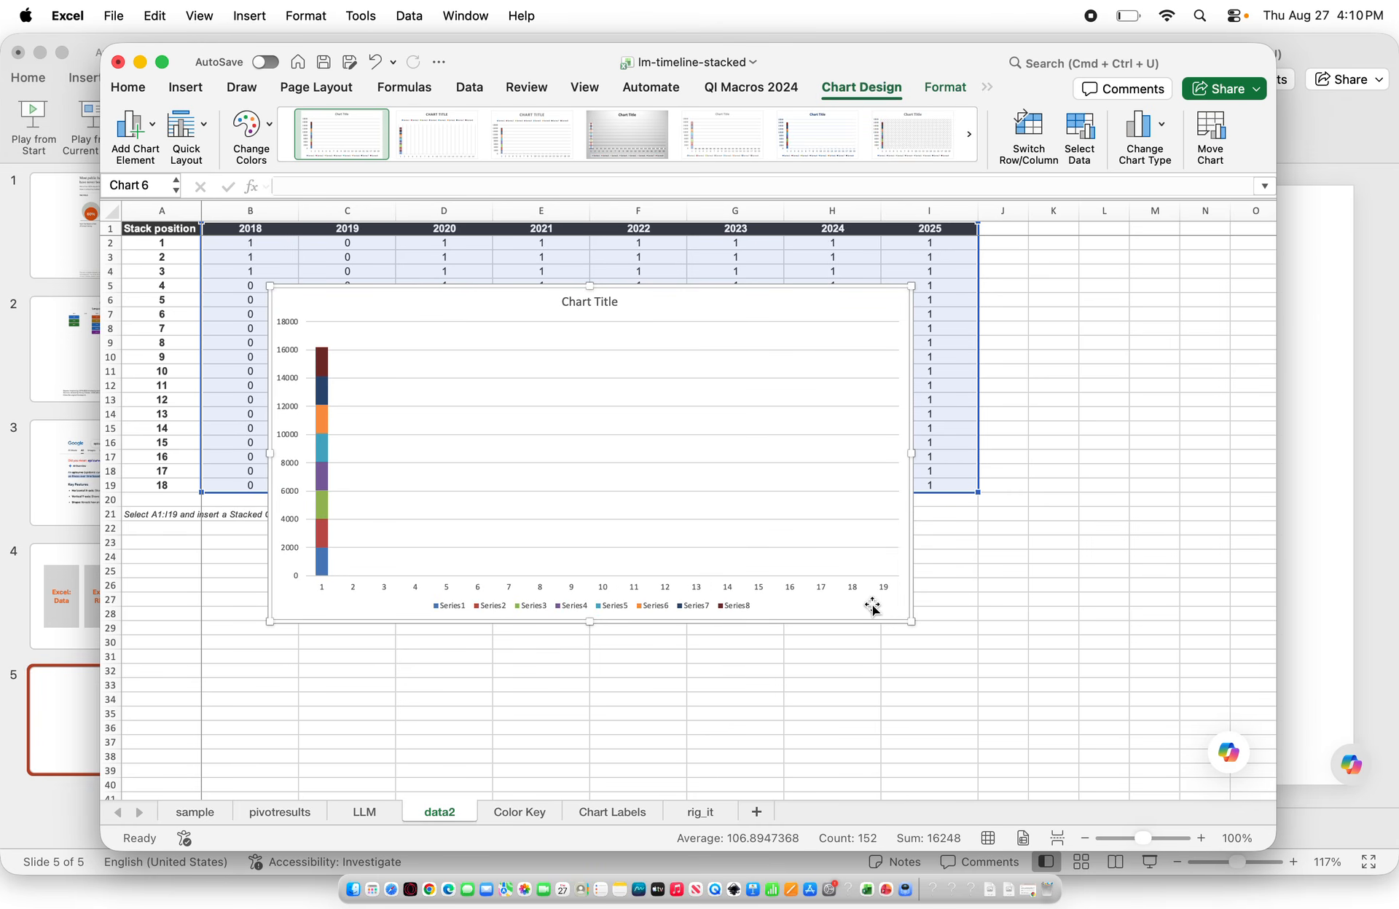
drag(911, 621, 1108, 721)
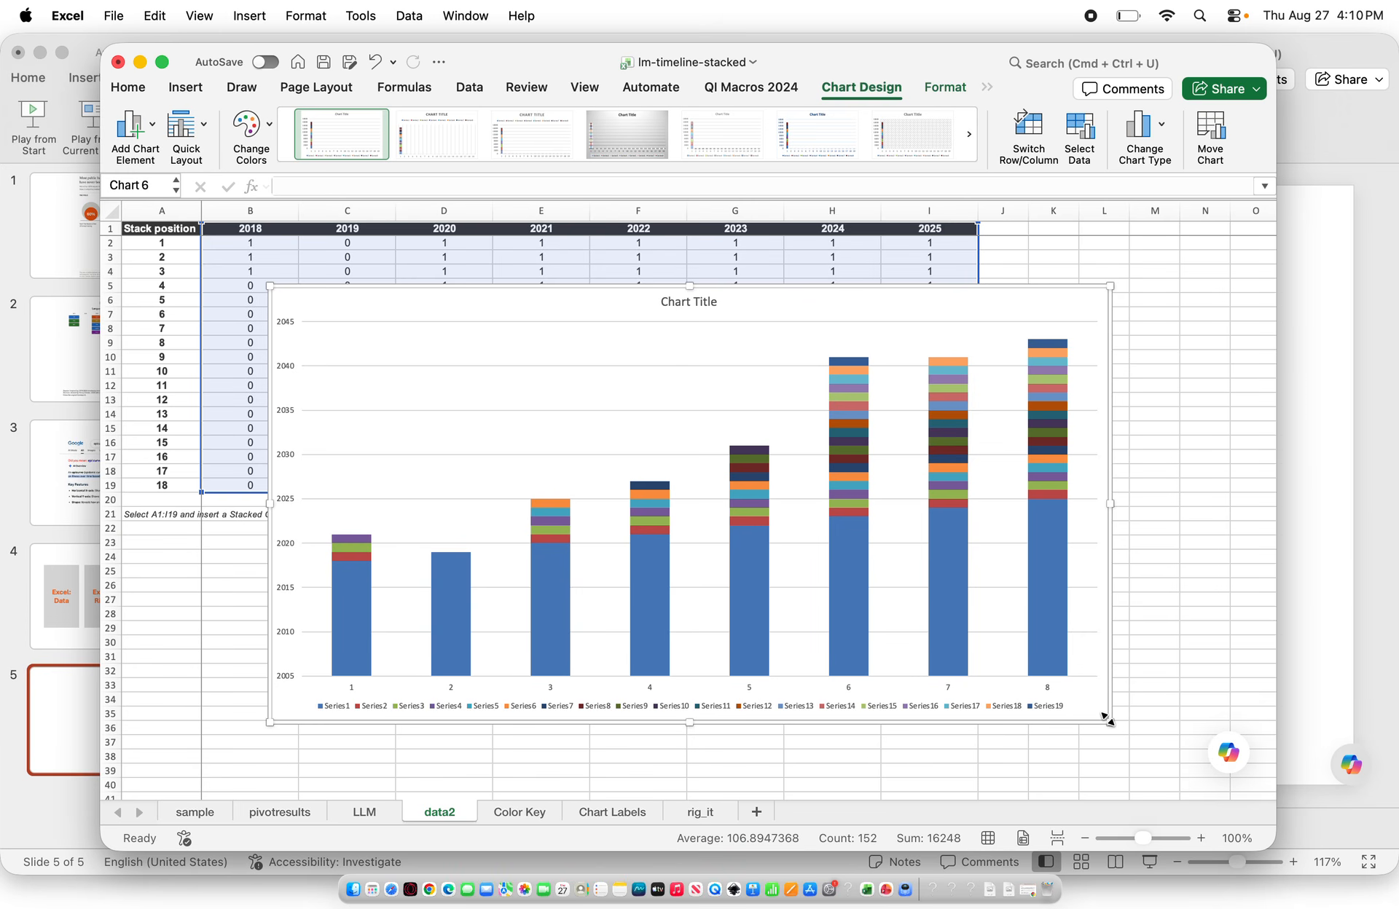
Delete the series plotting the year values from the chart
click(358, 625)
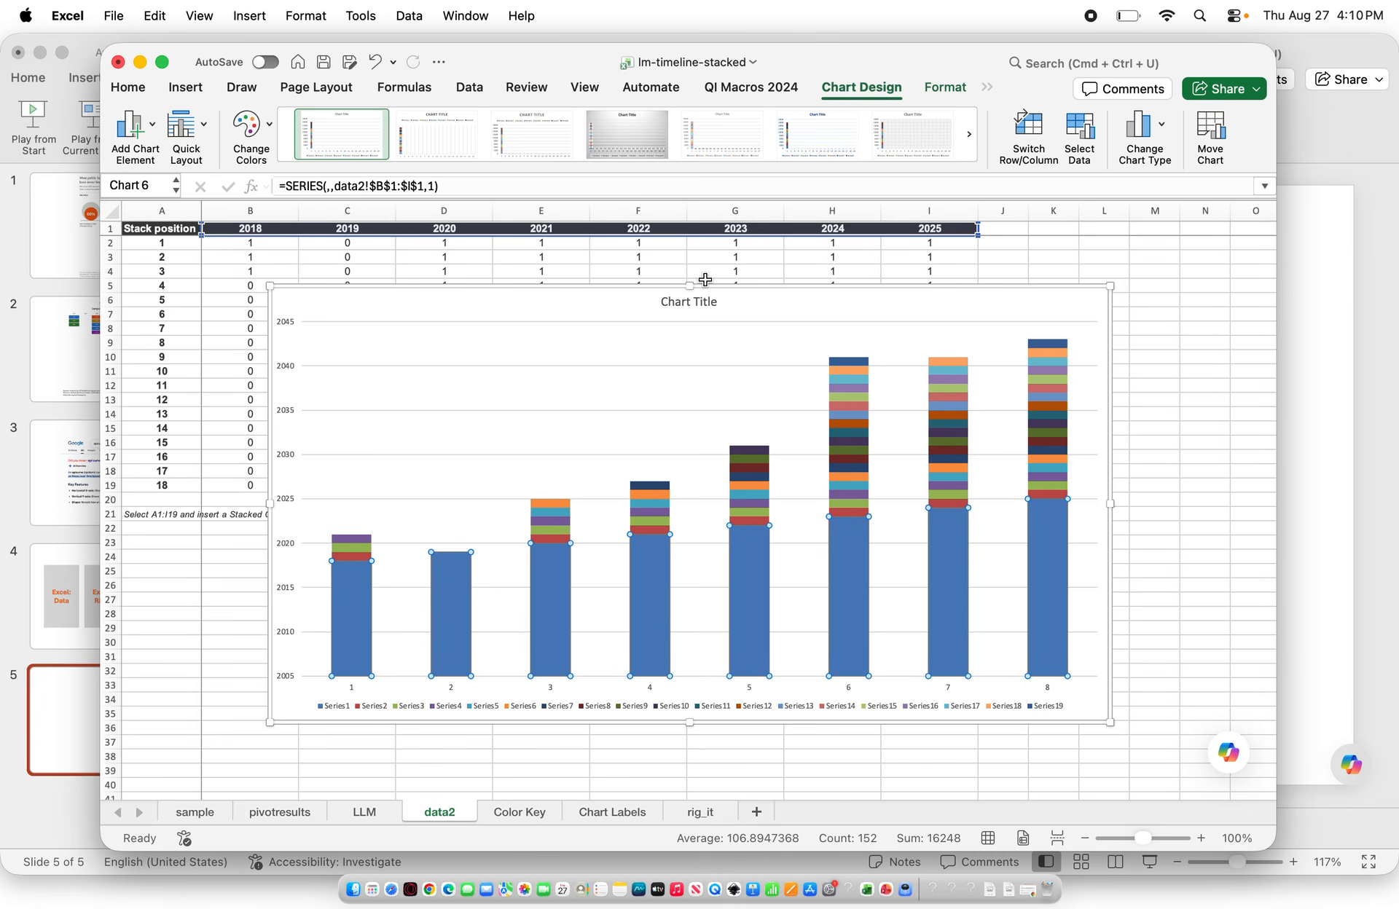
key(Delete)
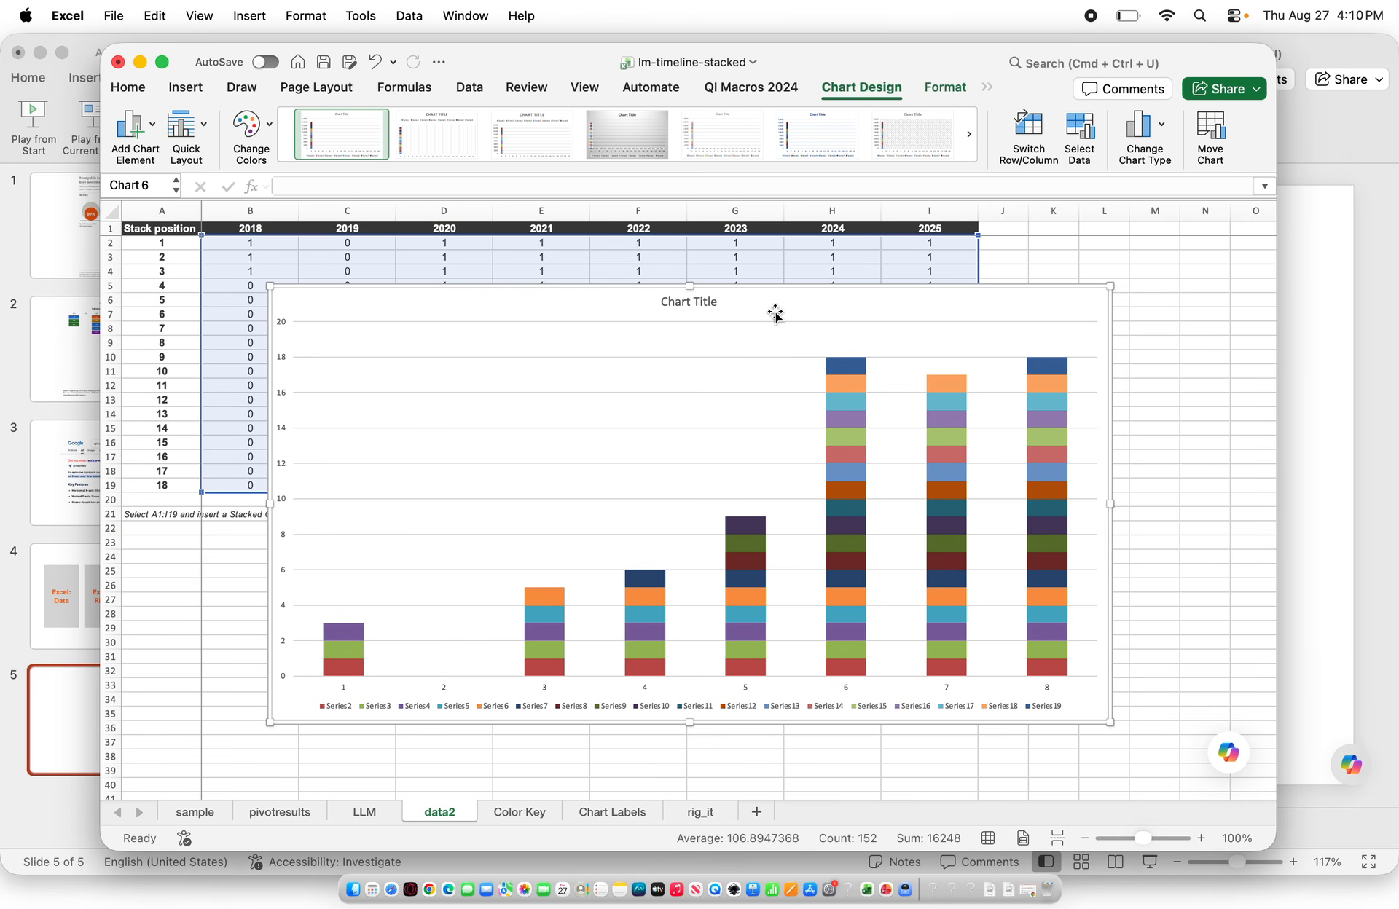
Delete the chart title and the legend
click(693, 300)
key(Delete)
click(497, 702)
key(Delete)
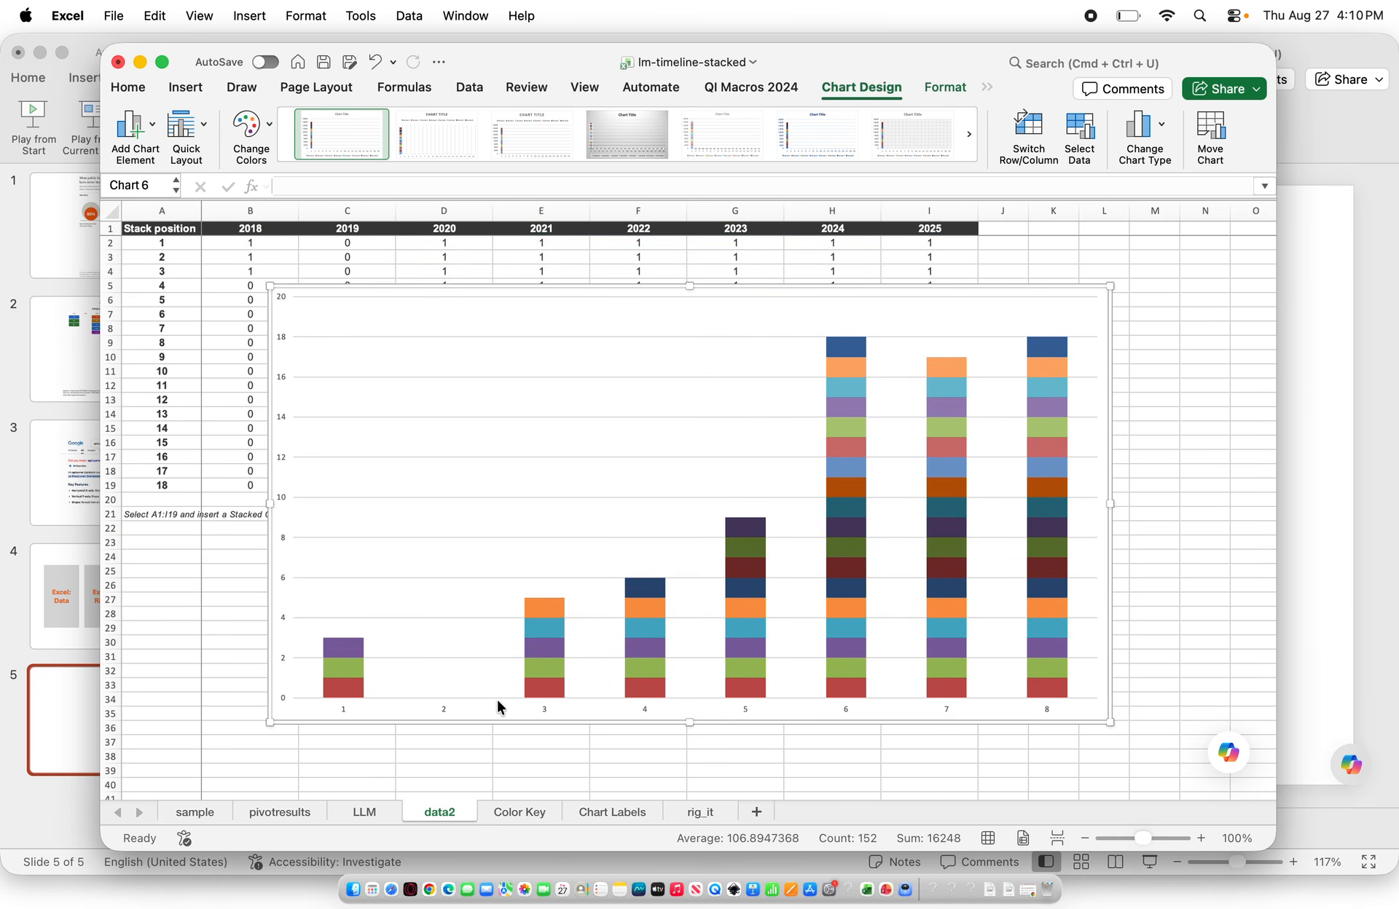
Fill the bottom segment of the first column with custom hex color 1976D1 and give it a solid line border
click(334, 686)
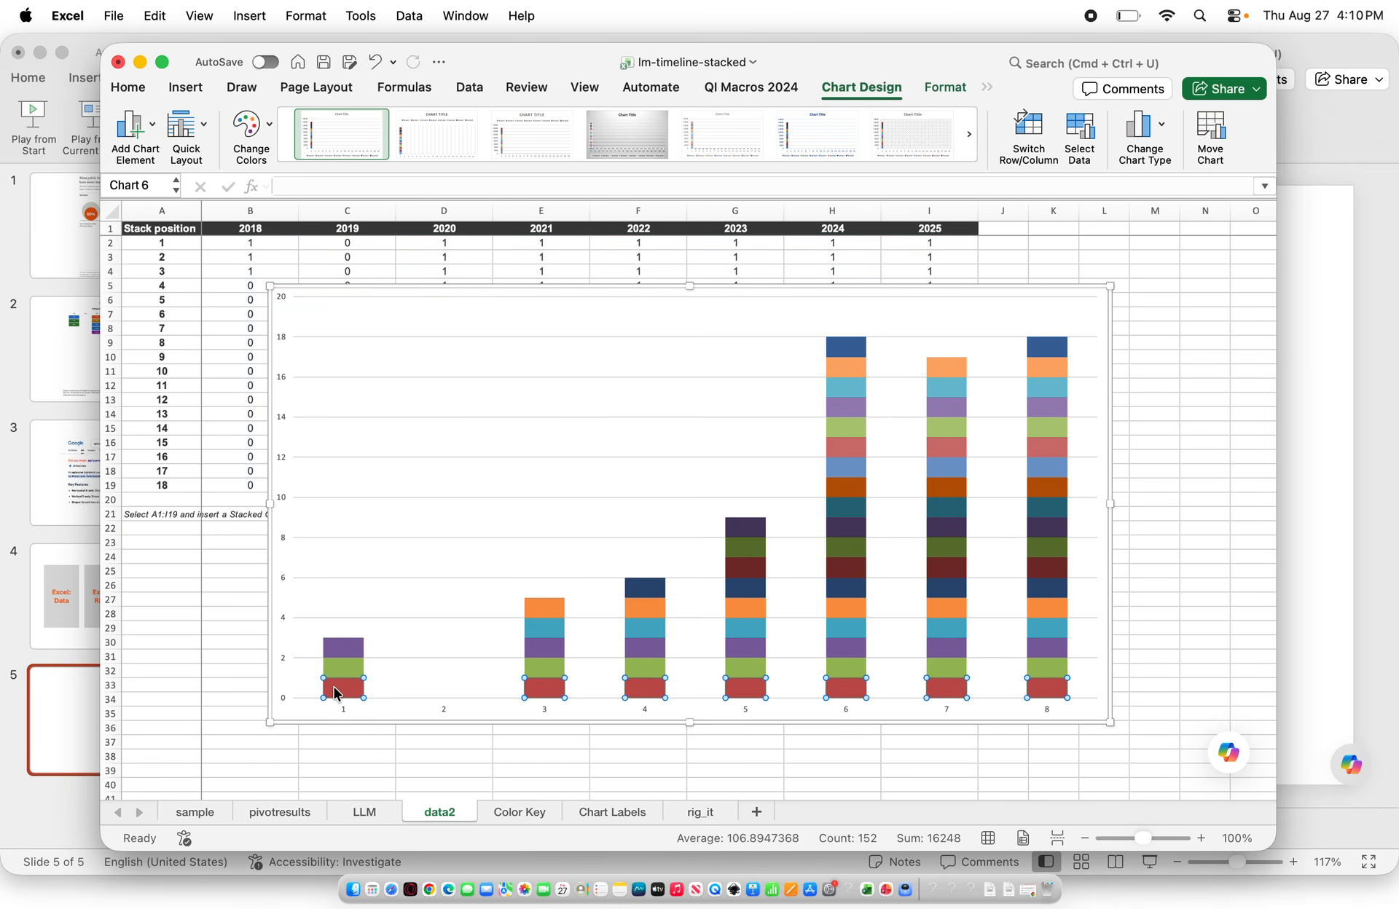
click(333, 689)
key(super+1)
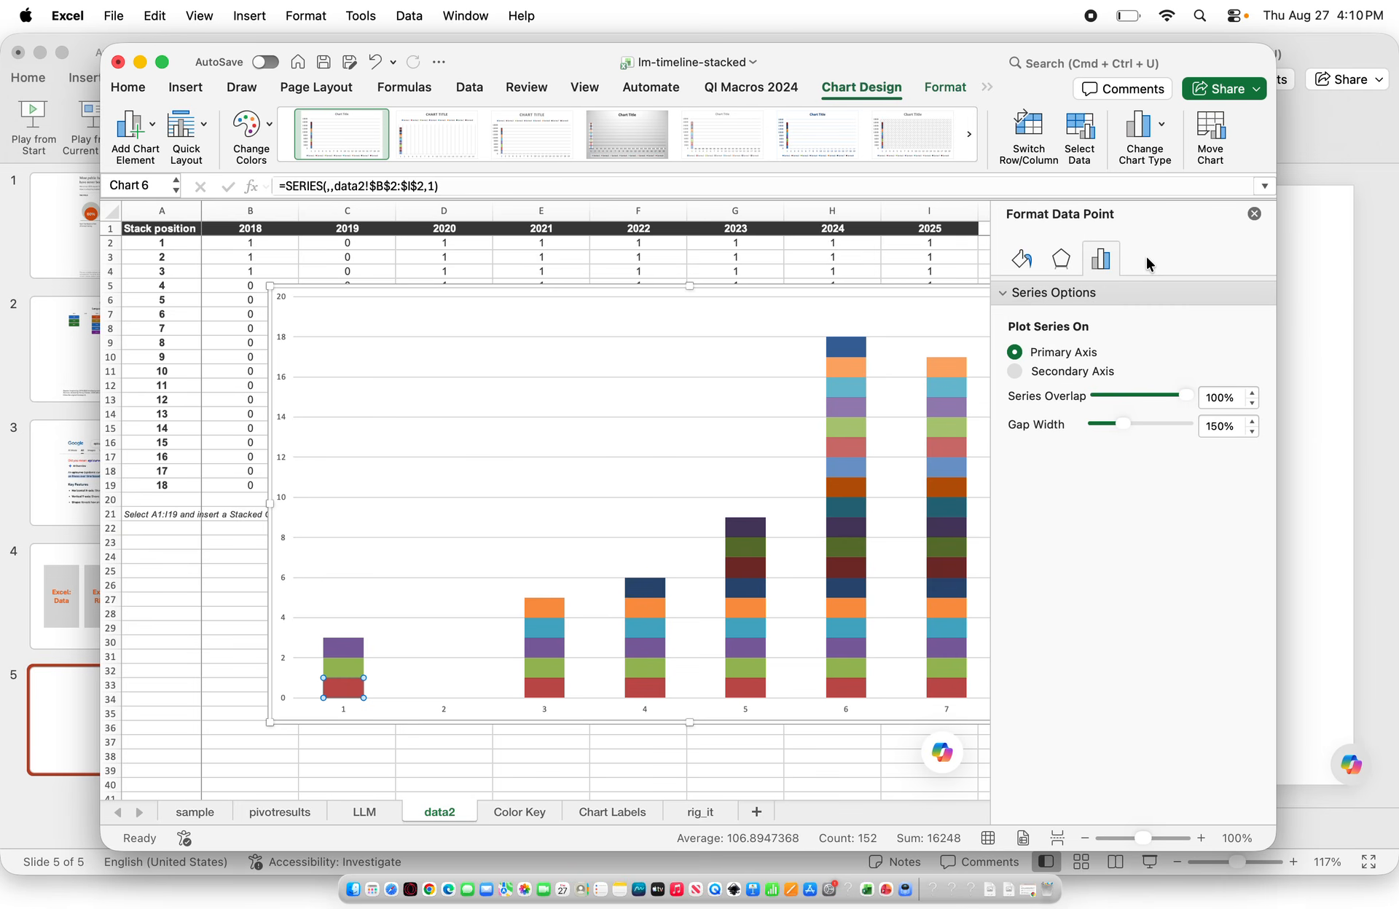
click(1022, 259)
click(1017, 343)
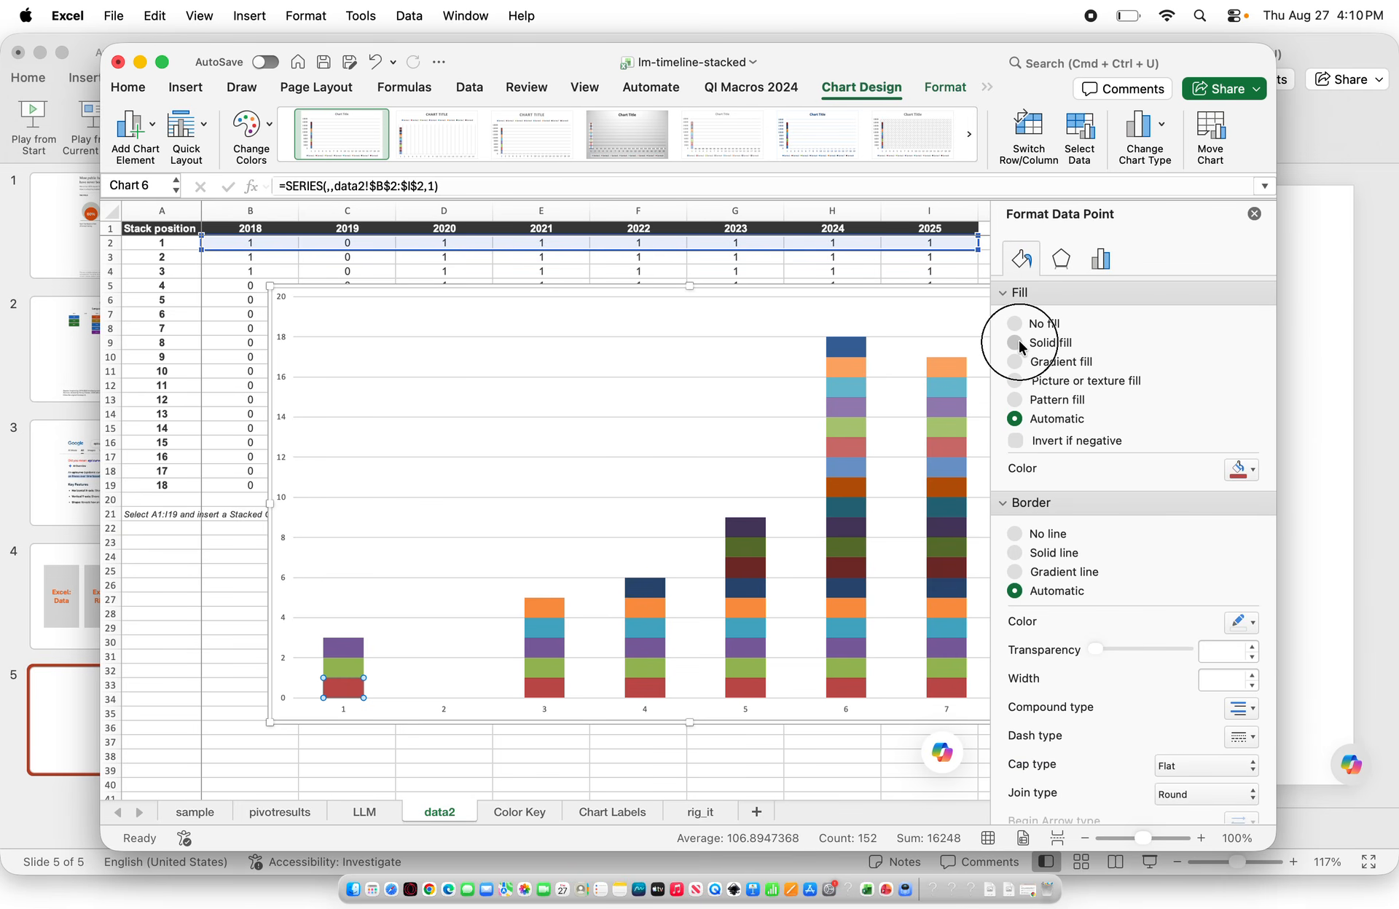
click(1244, 470)
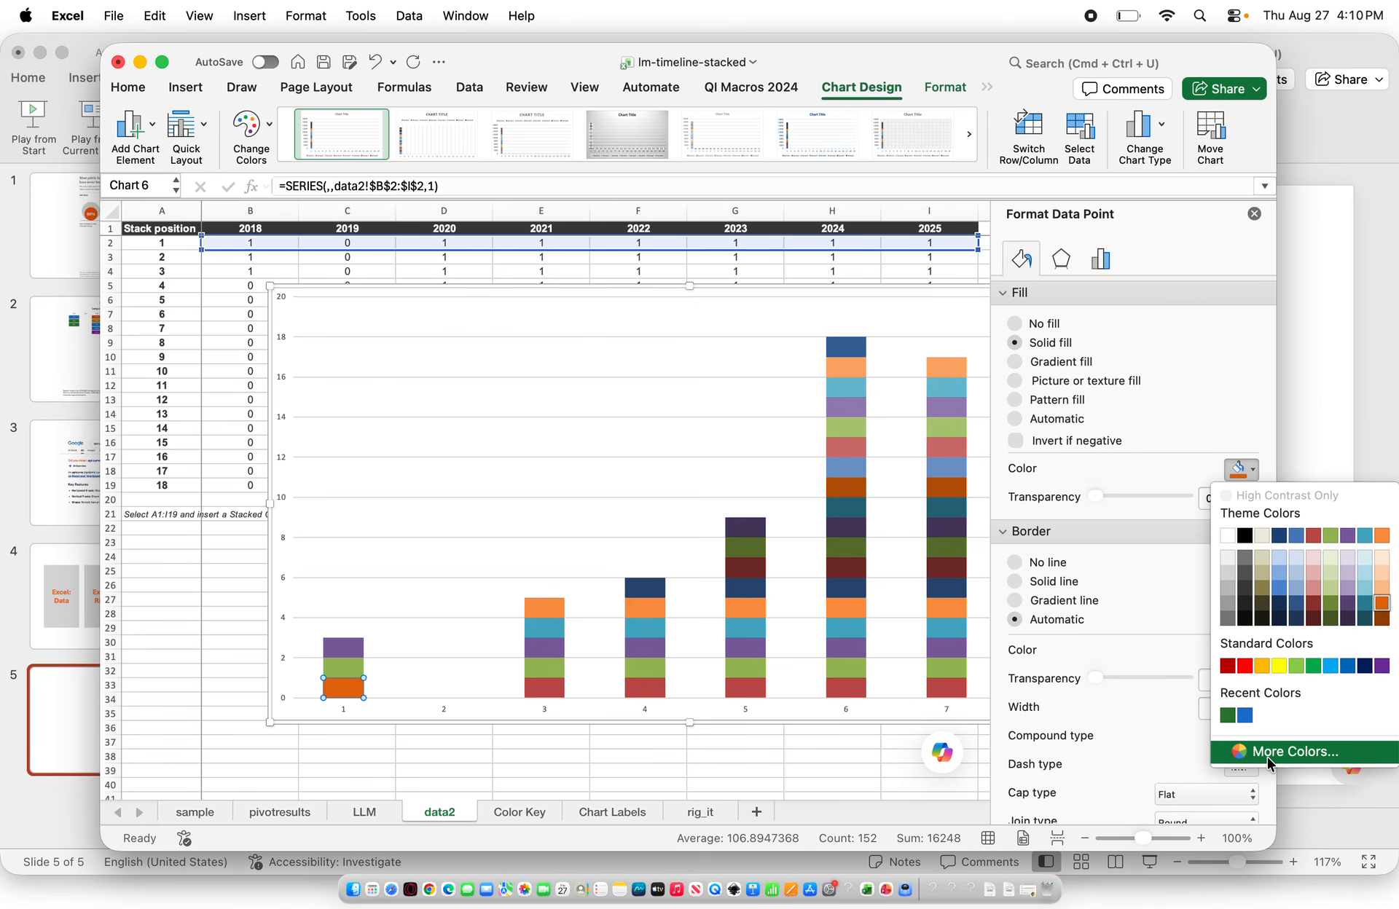
click(1268, 763)
key(BackSpace)
text(1976D1)
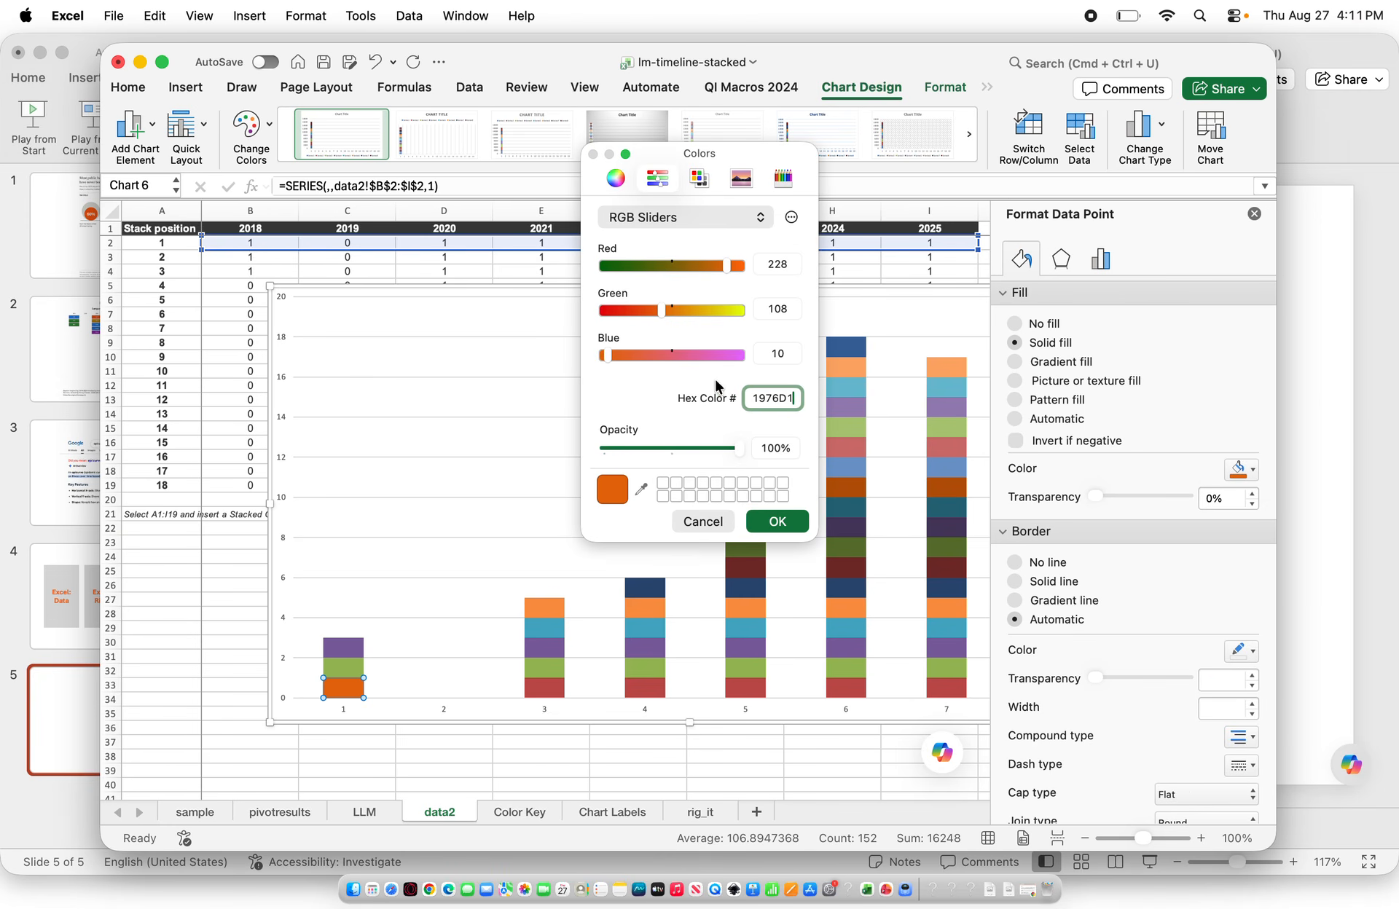
click(771, 521)
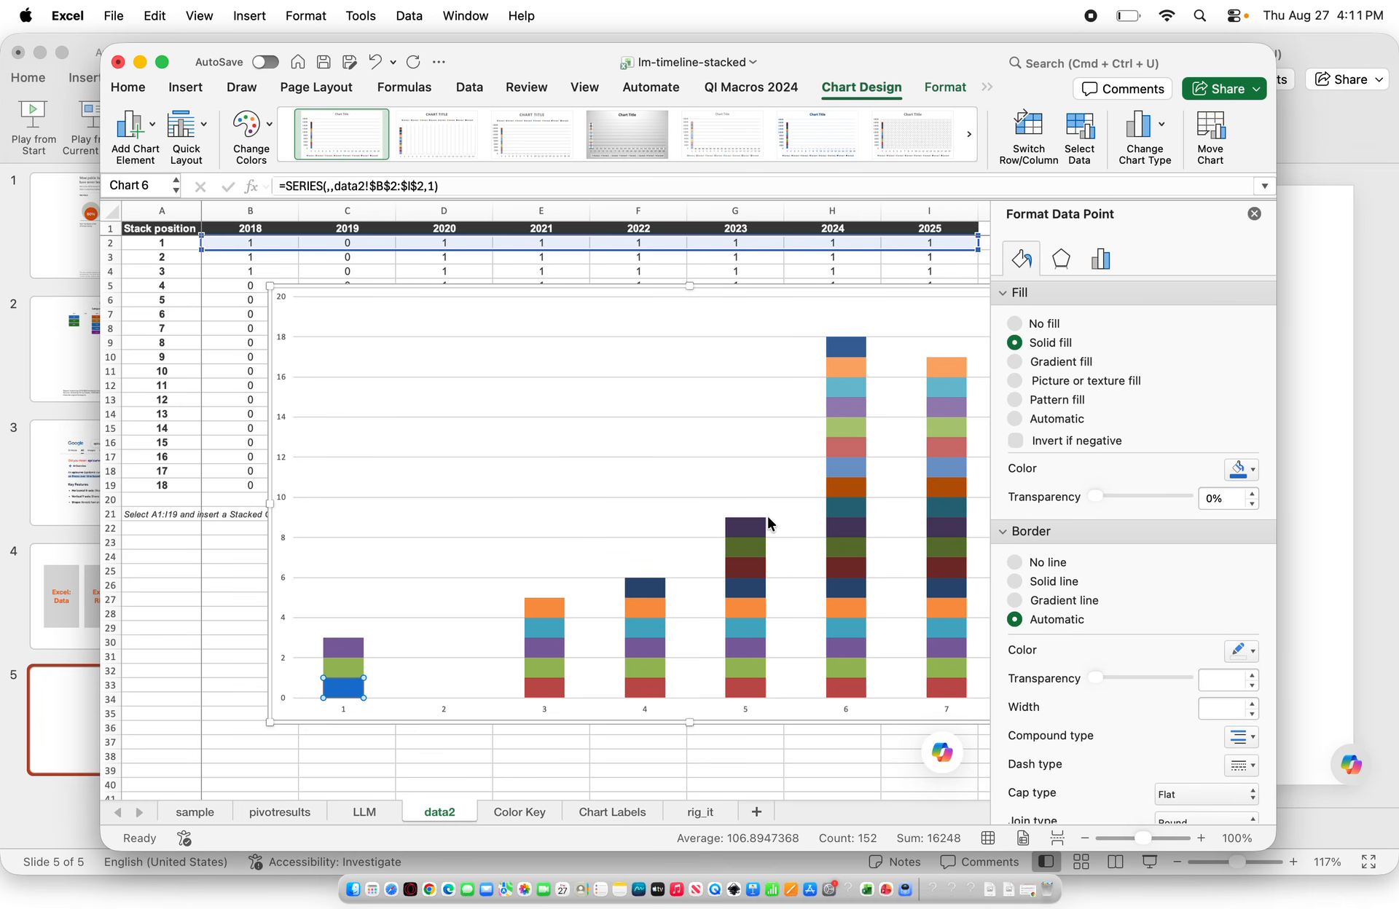
click(1014, 582)
click(450, 641)
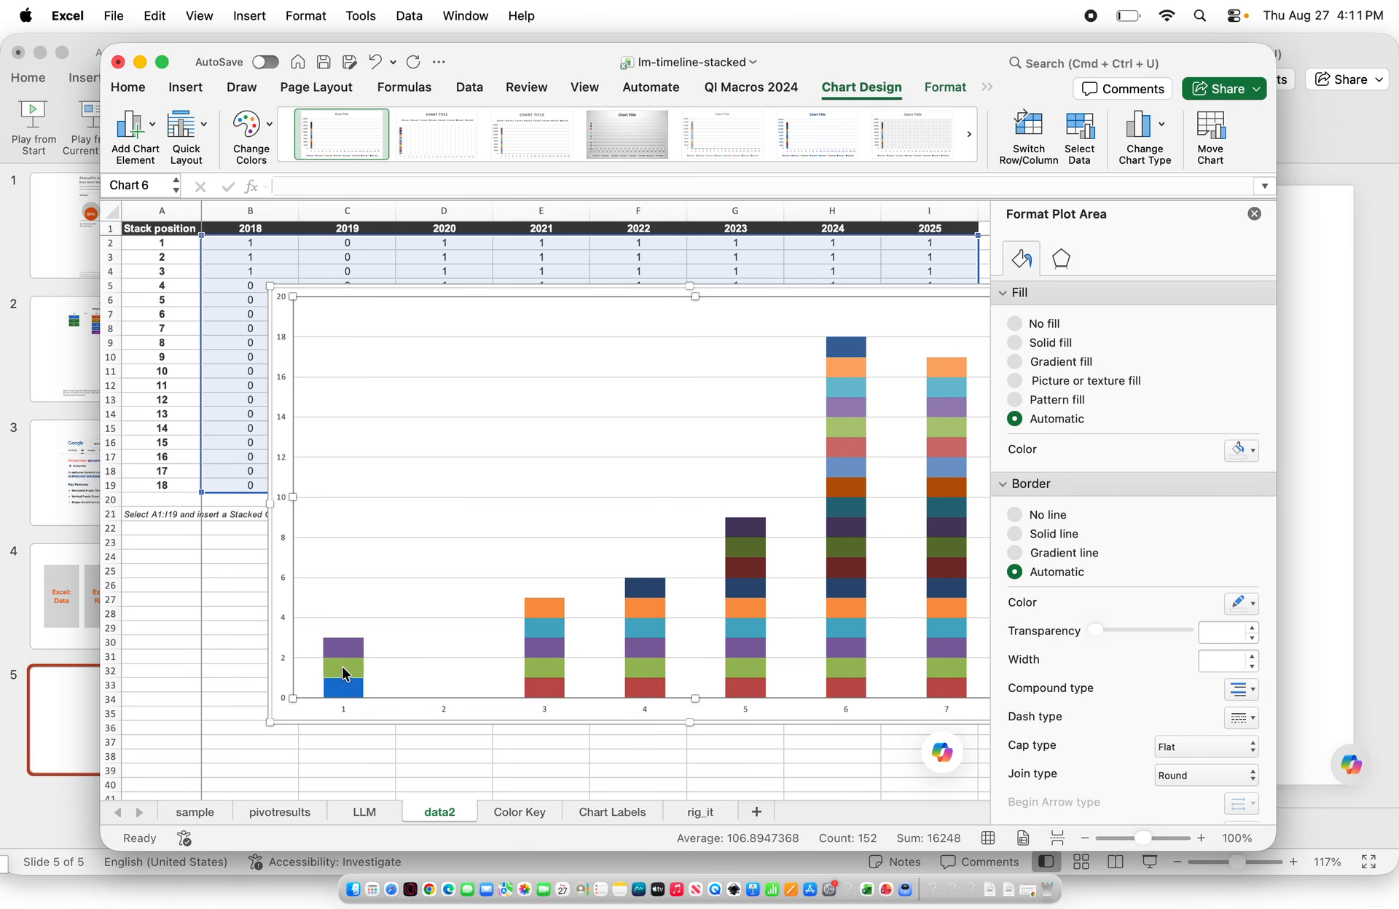
Fill the second segment of the first column with the recent green color and give it a solid line border
click(344, 672)
click(344, 672)
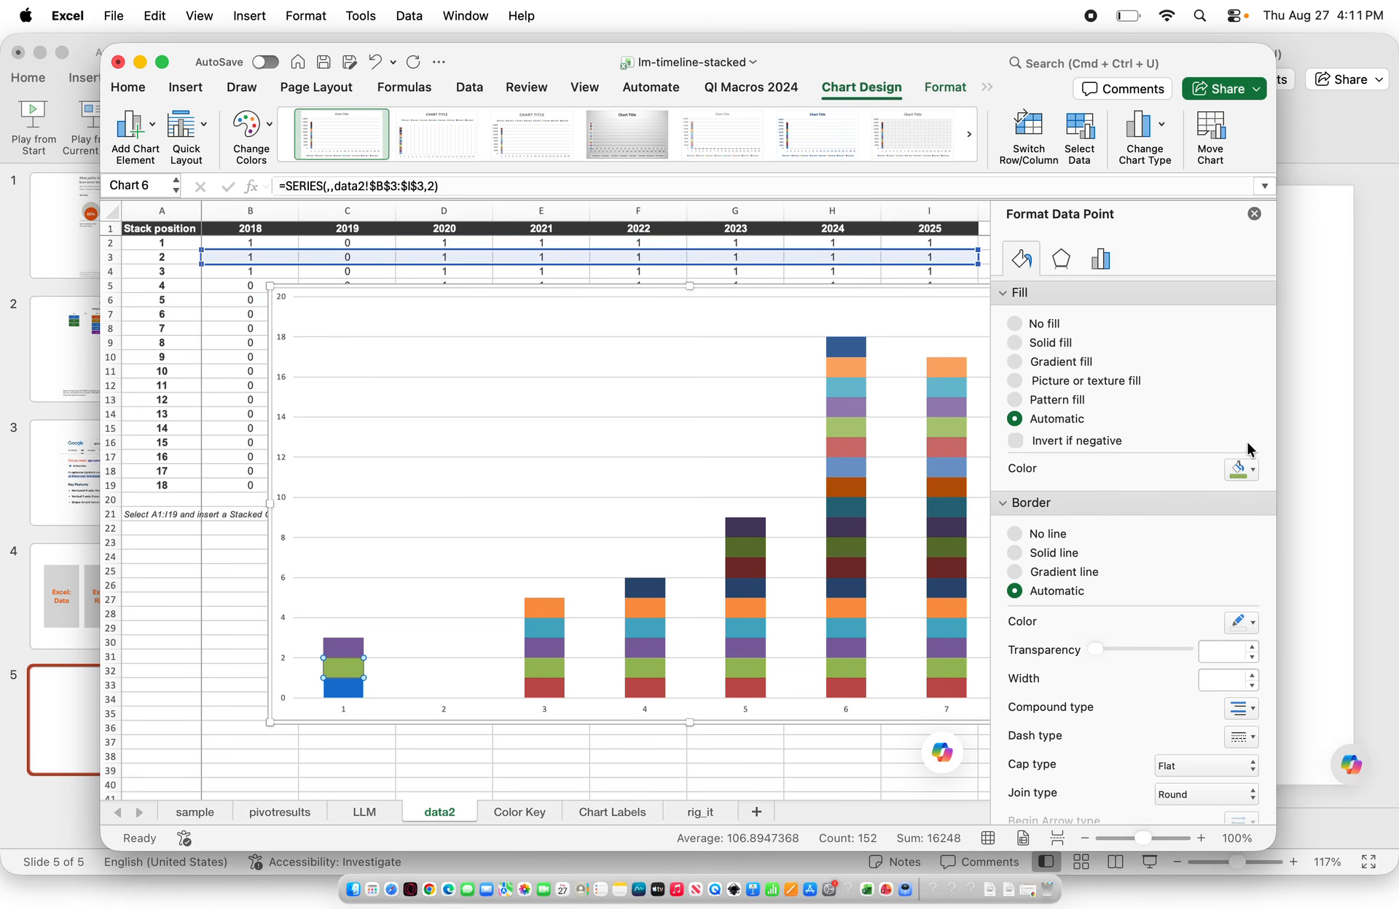
click(1245, 469)
click(1244, 715)
click(1017, 581)
Fill the third segment of the first column with the same recent green color, then close the formatting pane
click(329, 650)
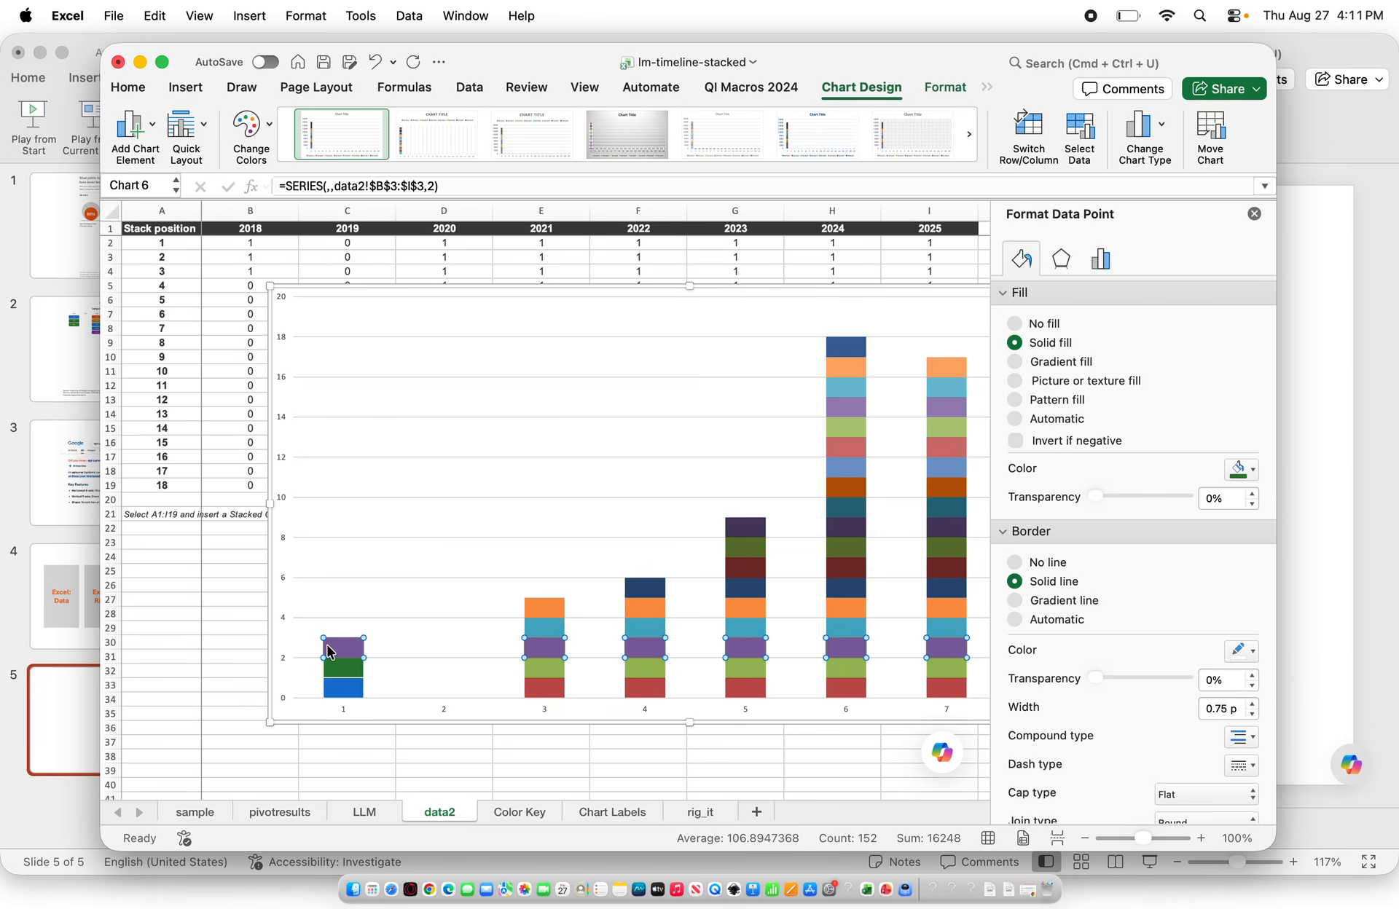
click(341, 647)
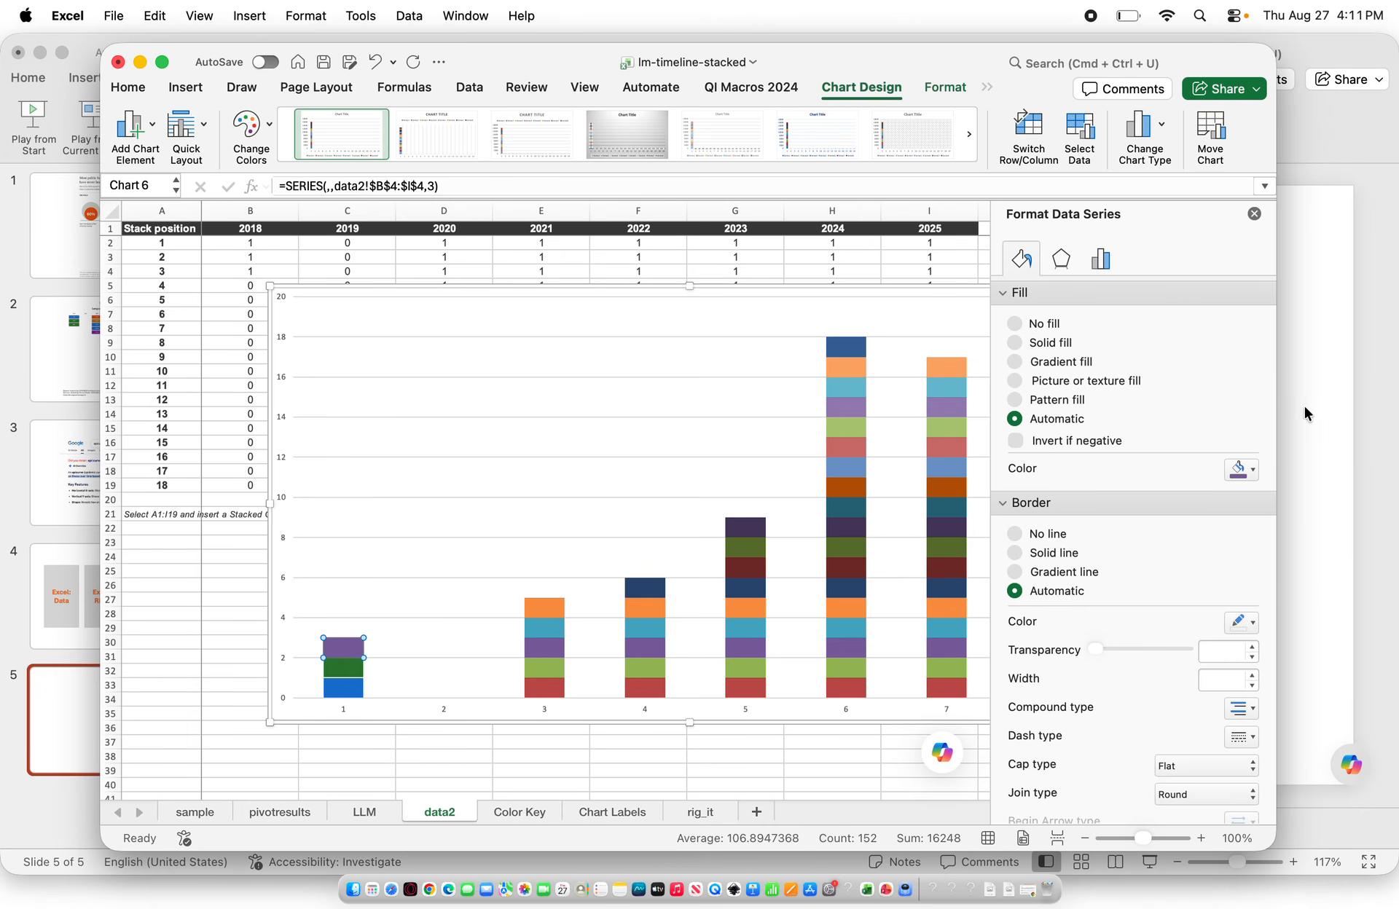
click(1247, 469)
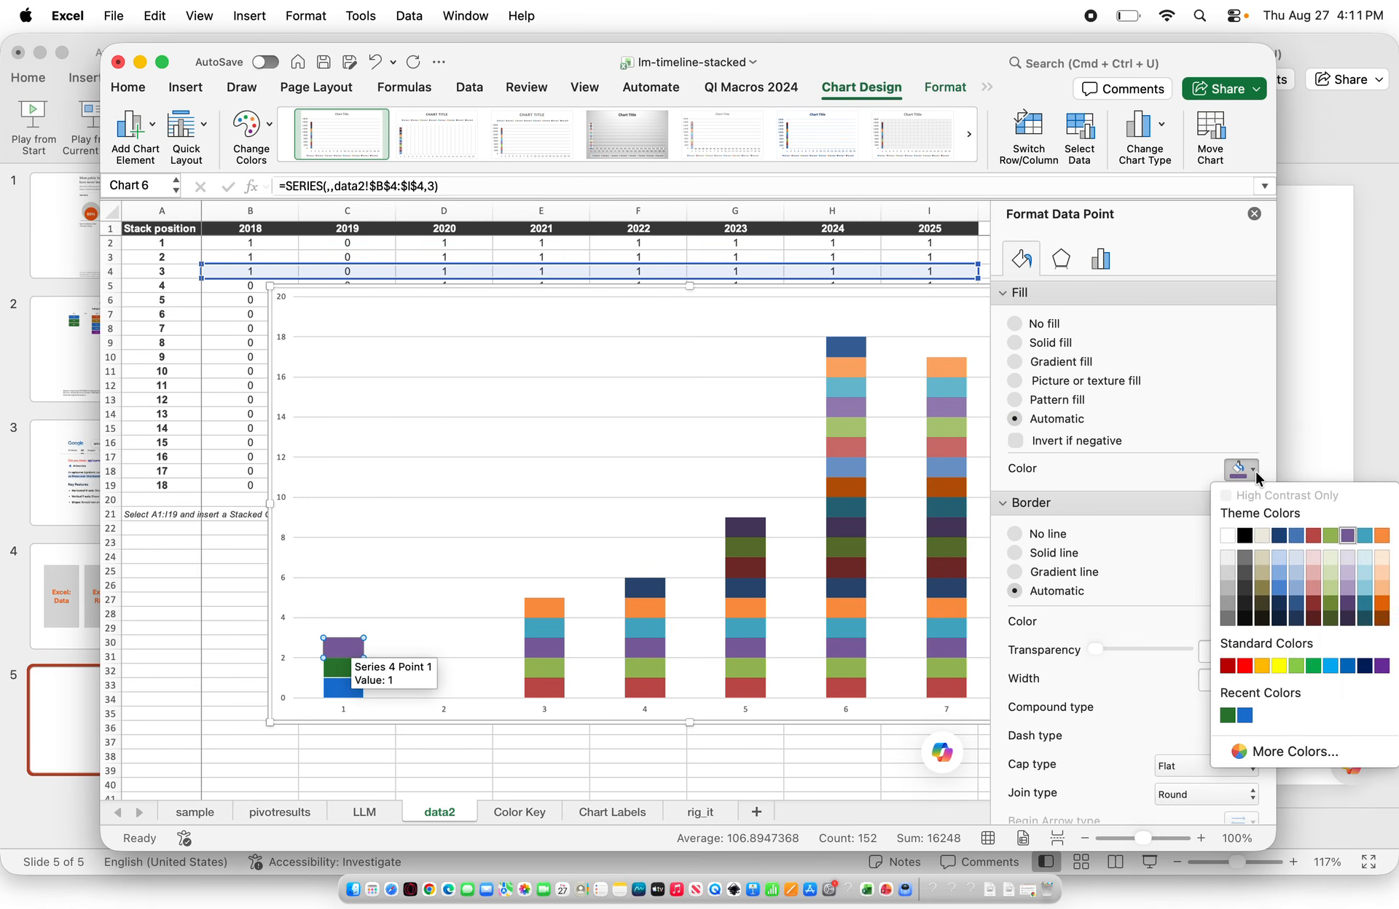
click(1229, 716)
click(1014, 580)
click(464, 619)
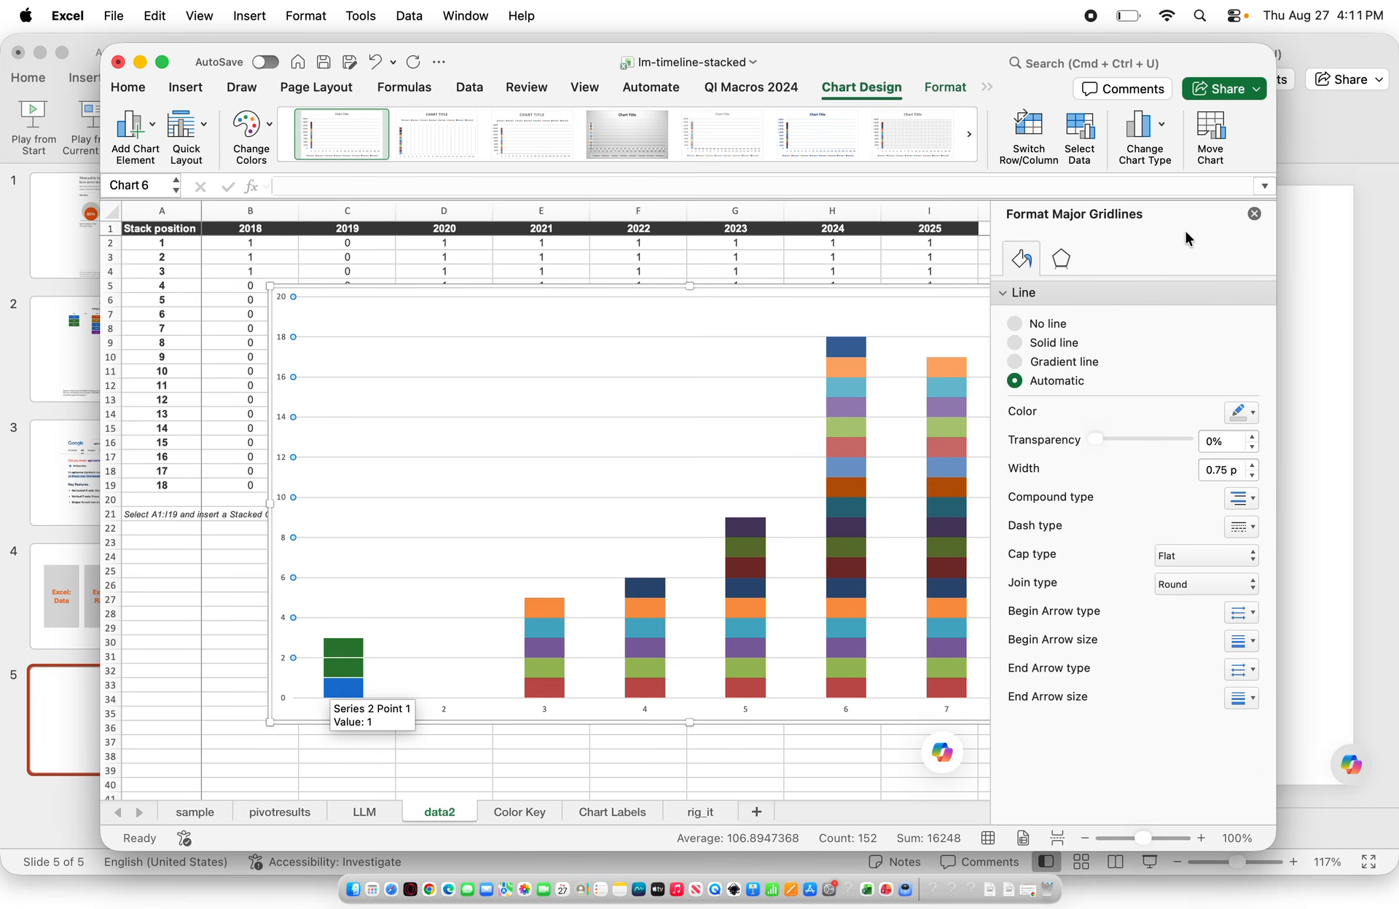
click(1254, 215)
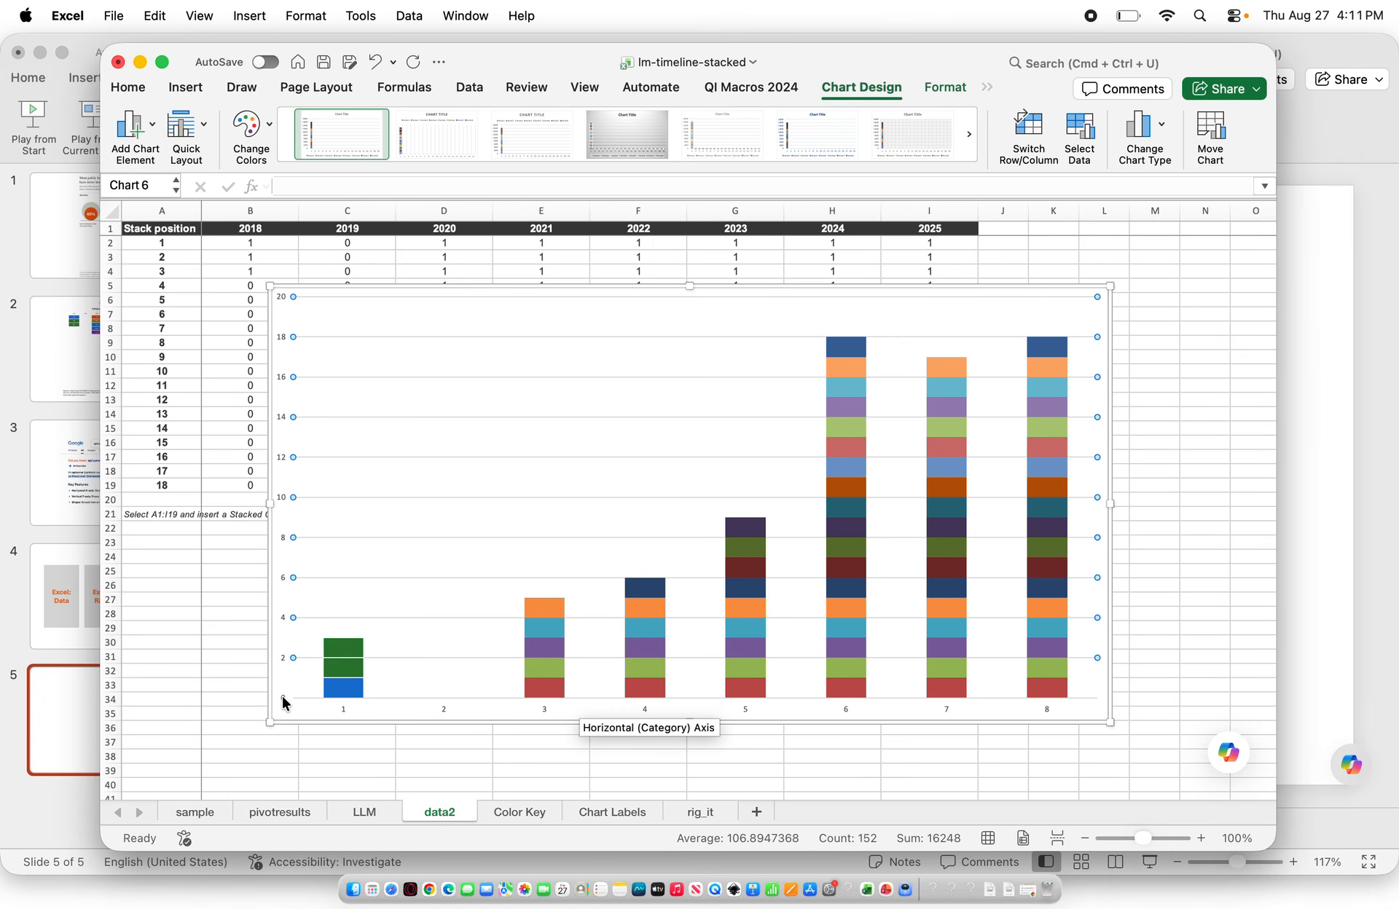
Set the horizontal category axis labels to the year headers in data2!$B$1:$I$1
click(344, 708)
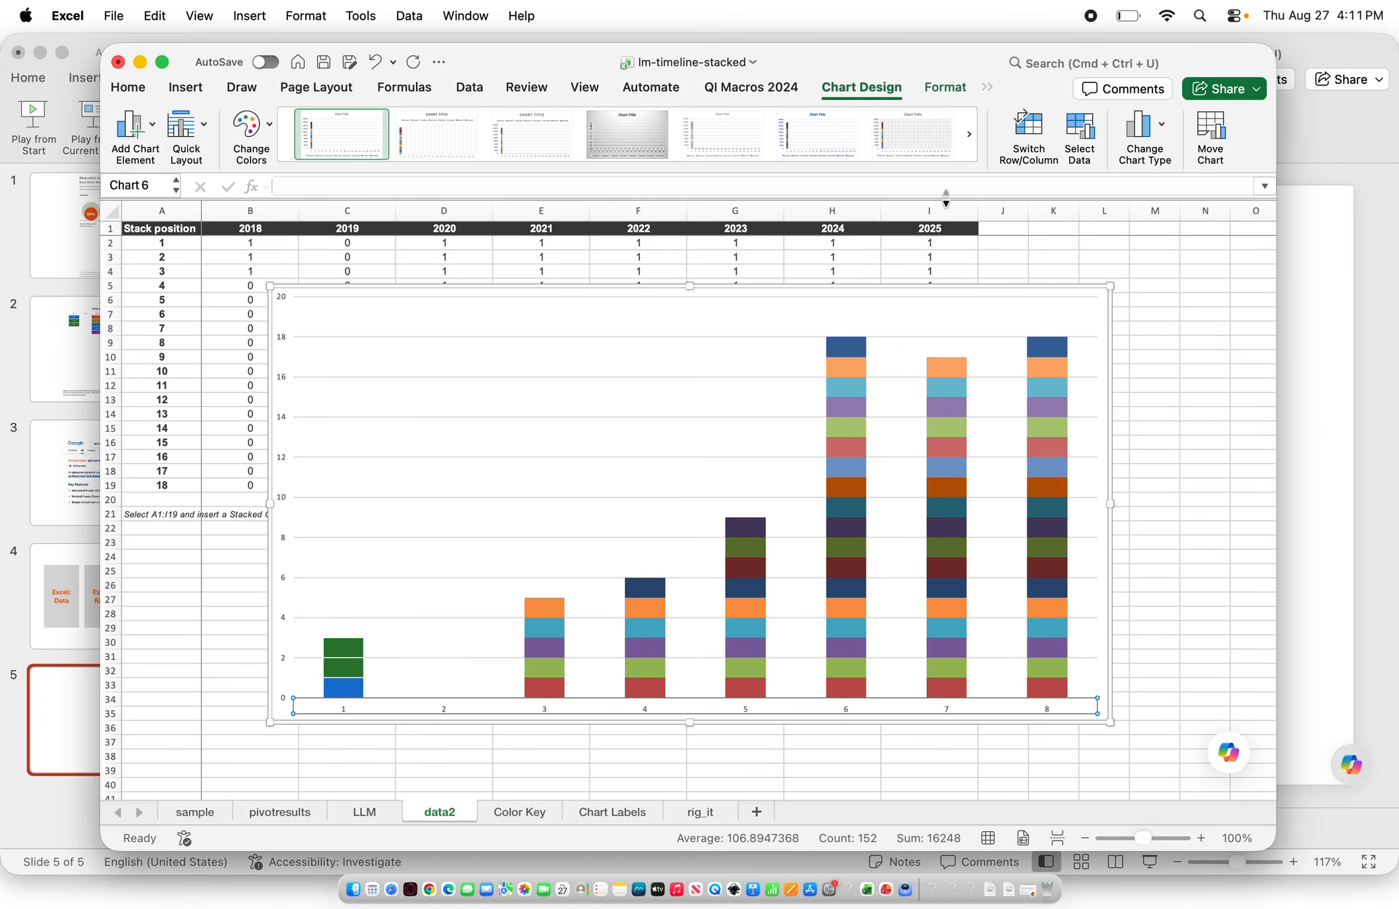
click(1071, 133)
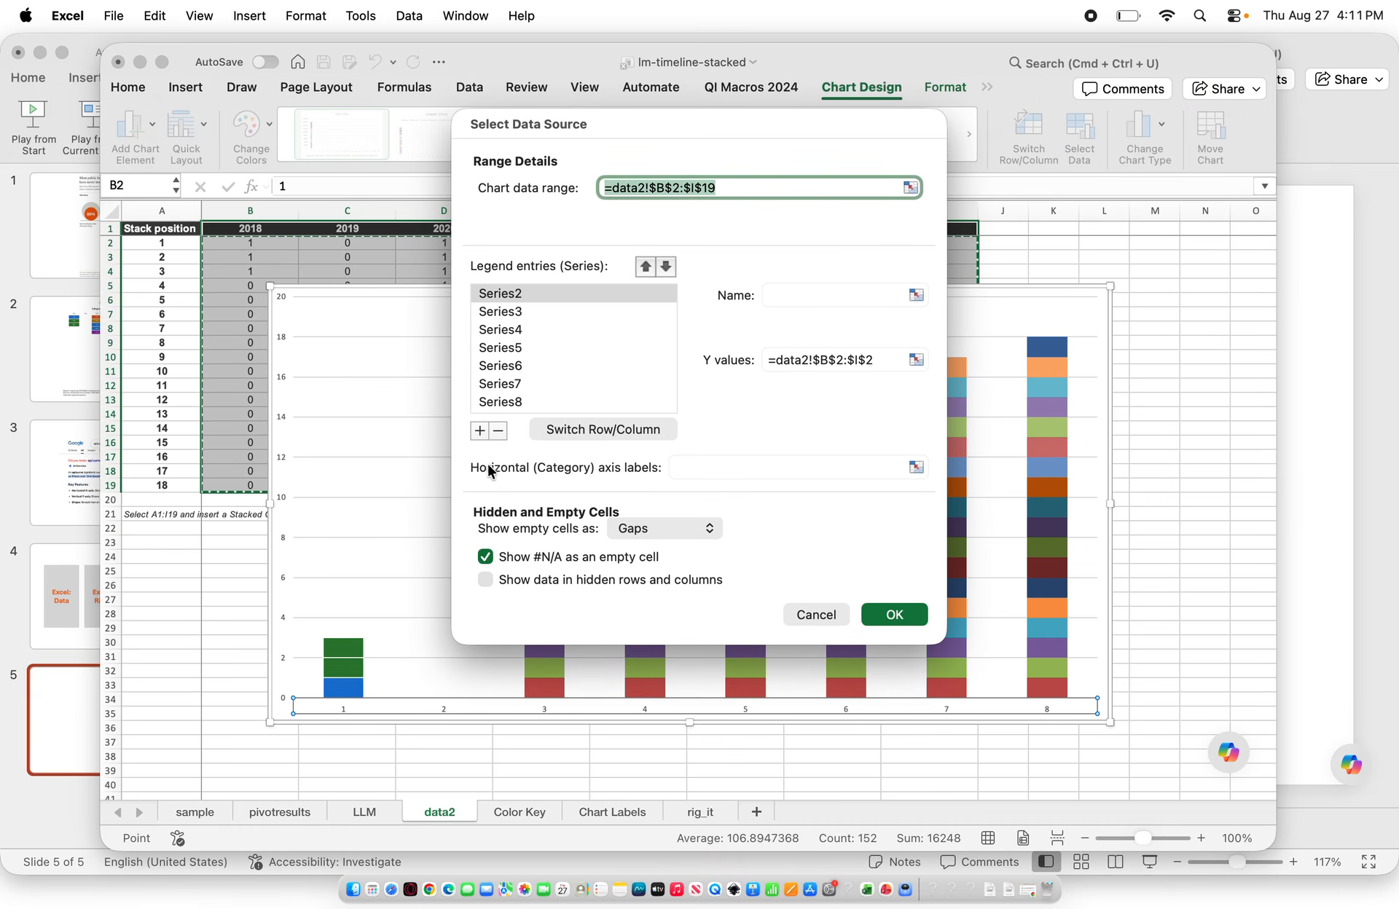
click(684, 465)
drag(668, 133, 670, 315)
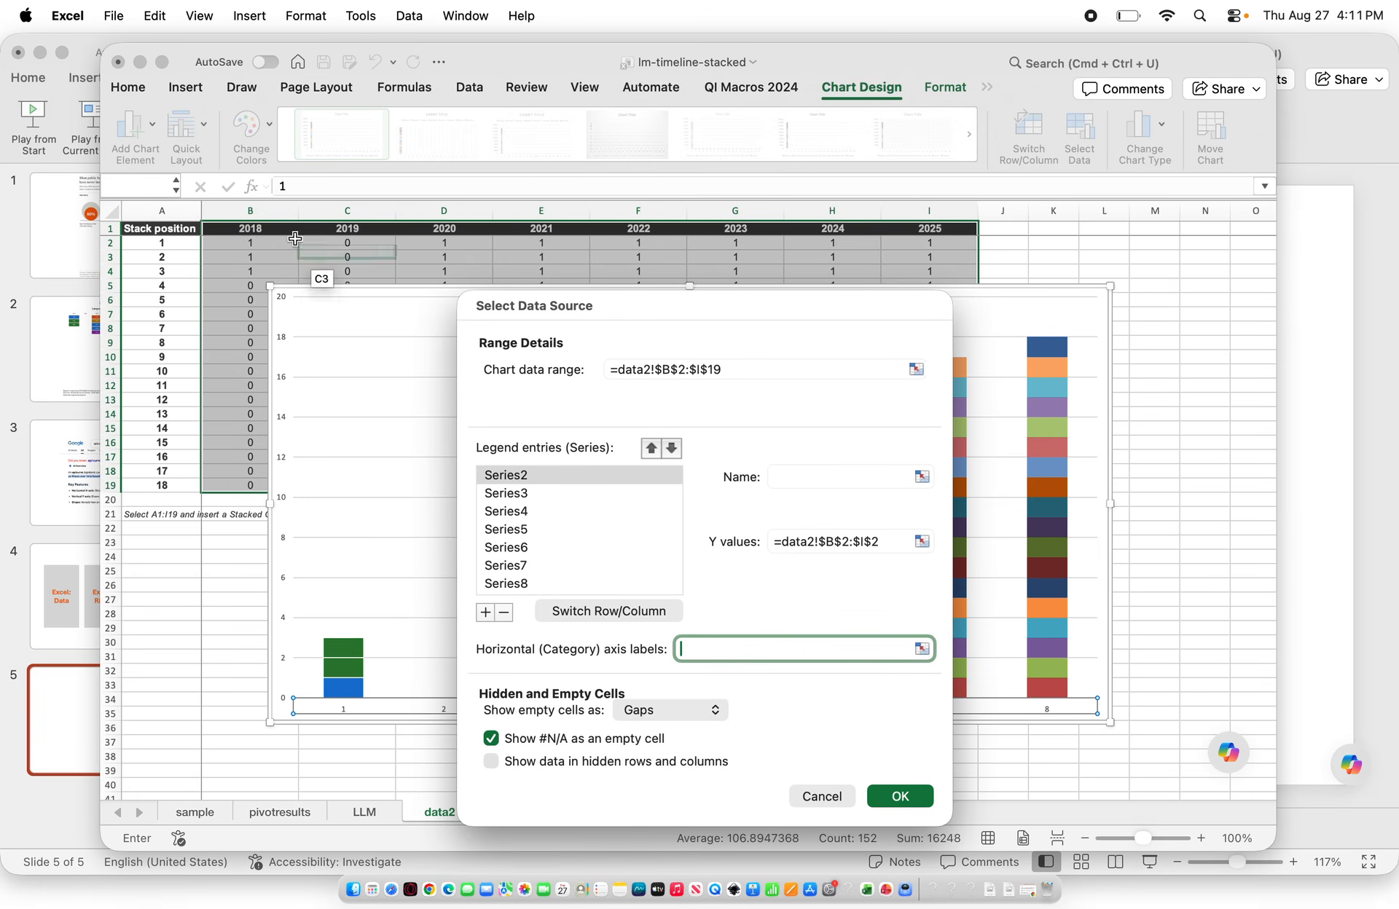
drag(250, 229, 935, 229)
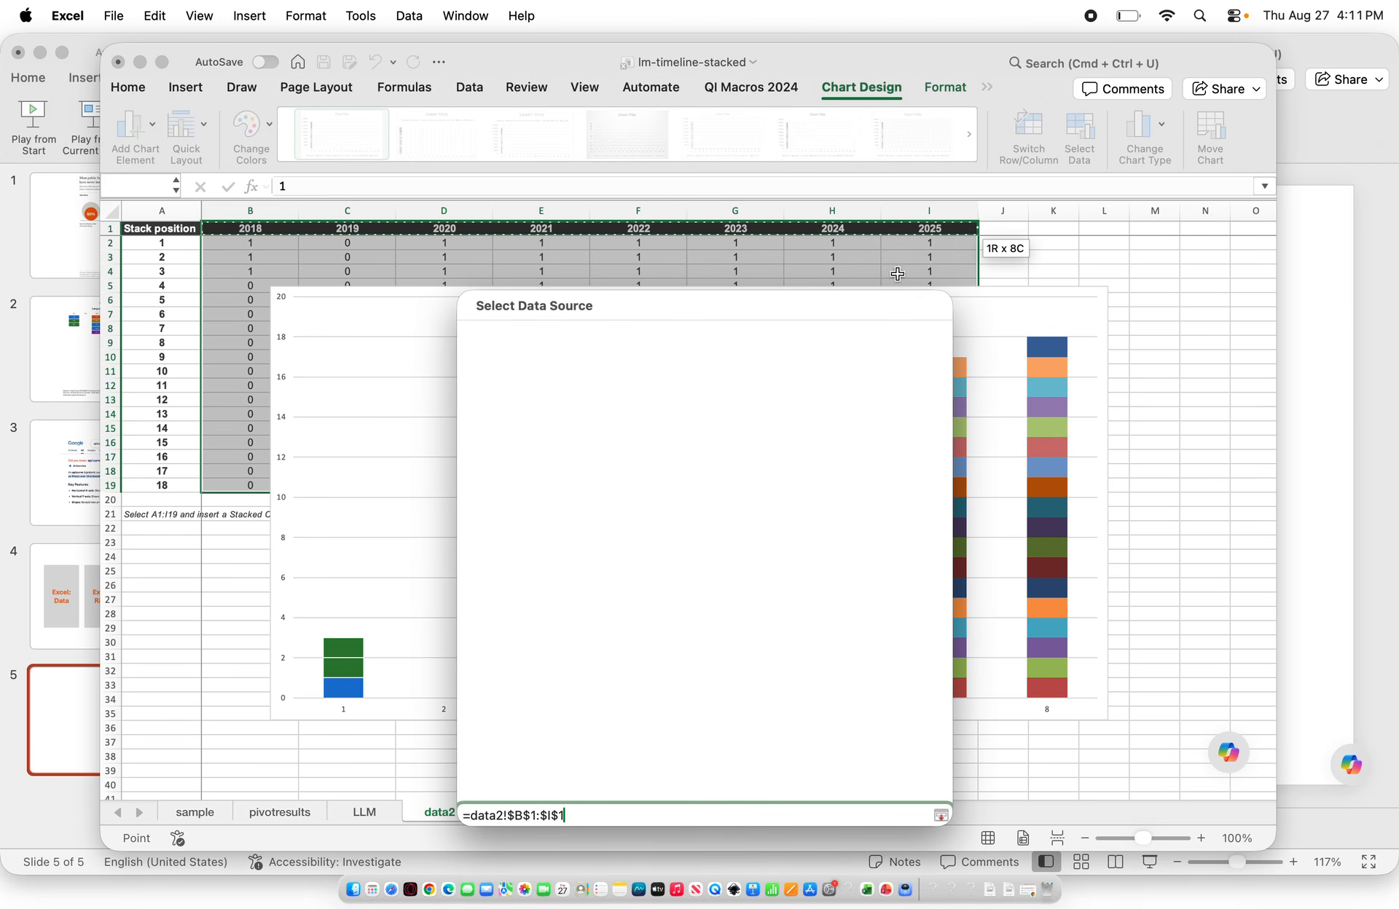
click(895, 796)
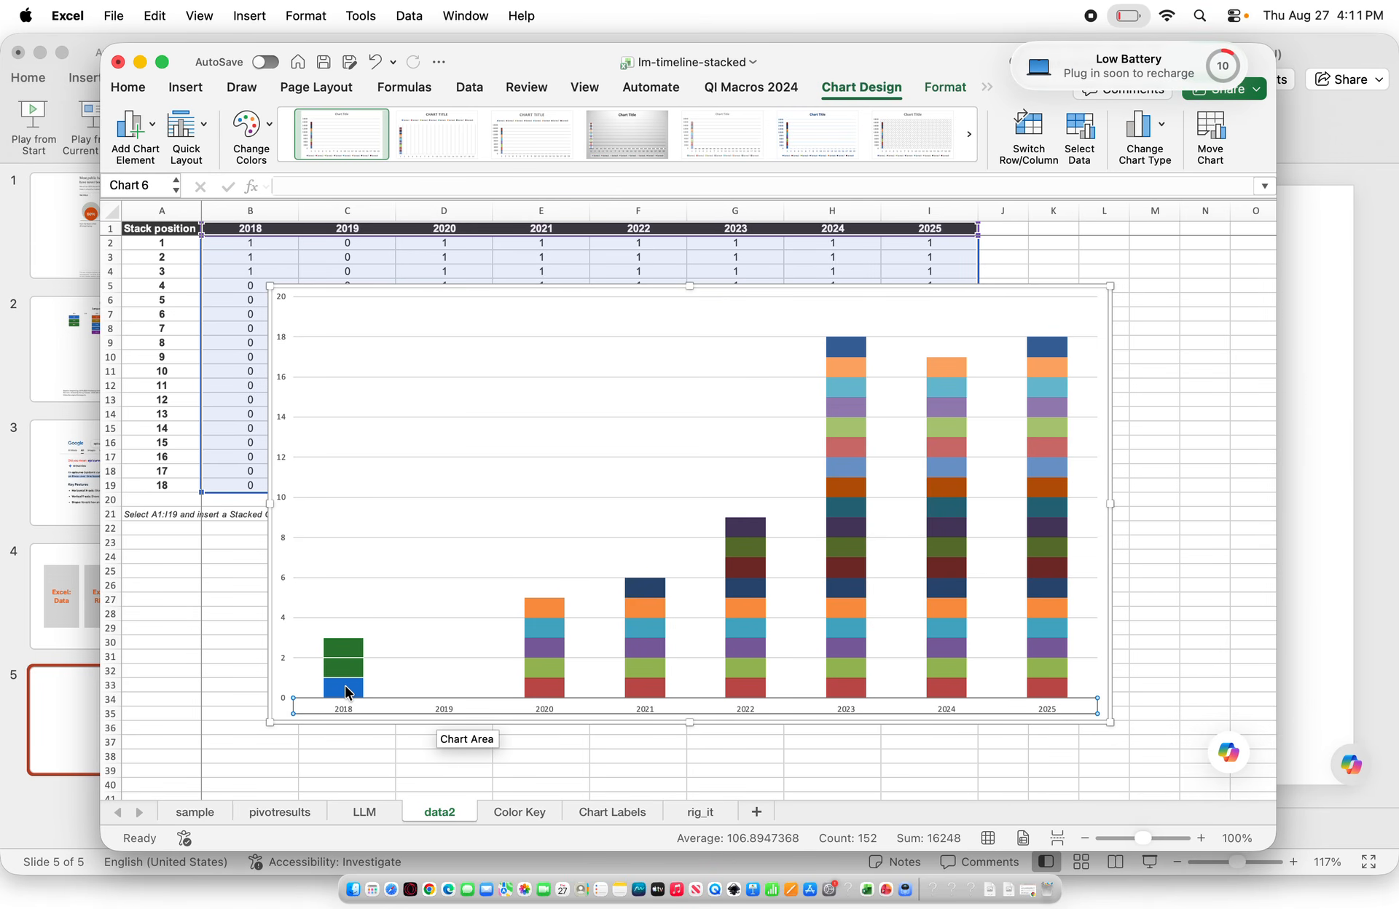
Add centered data labels to the bottom series of the stacked columns
click(344, 685)
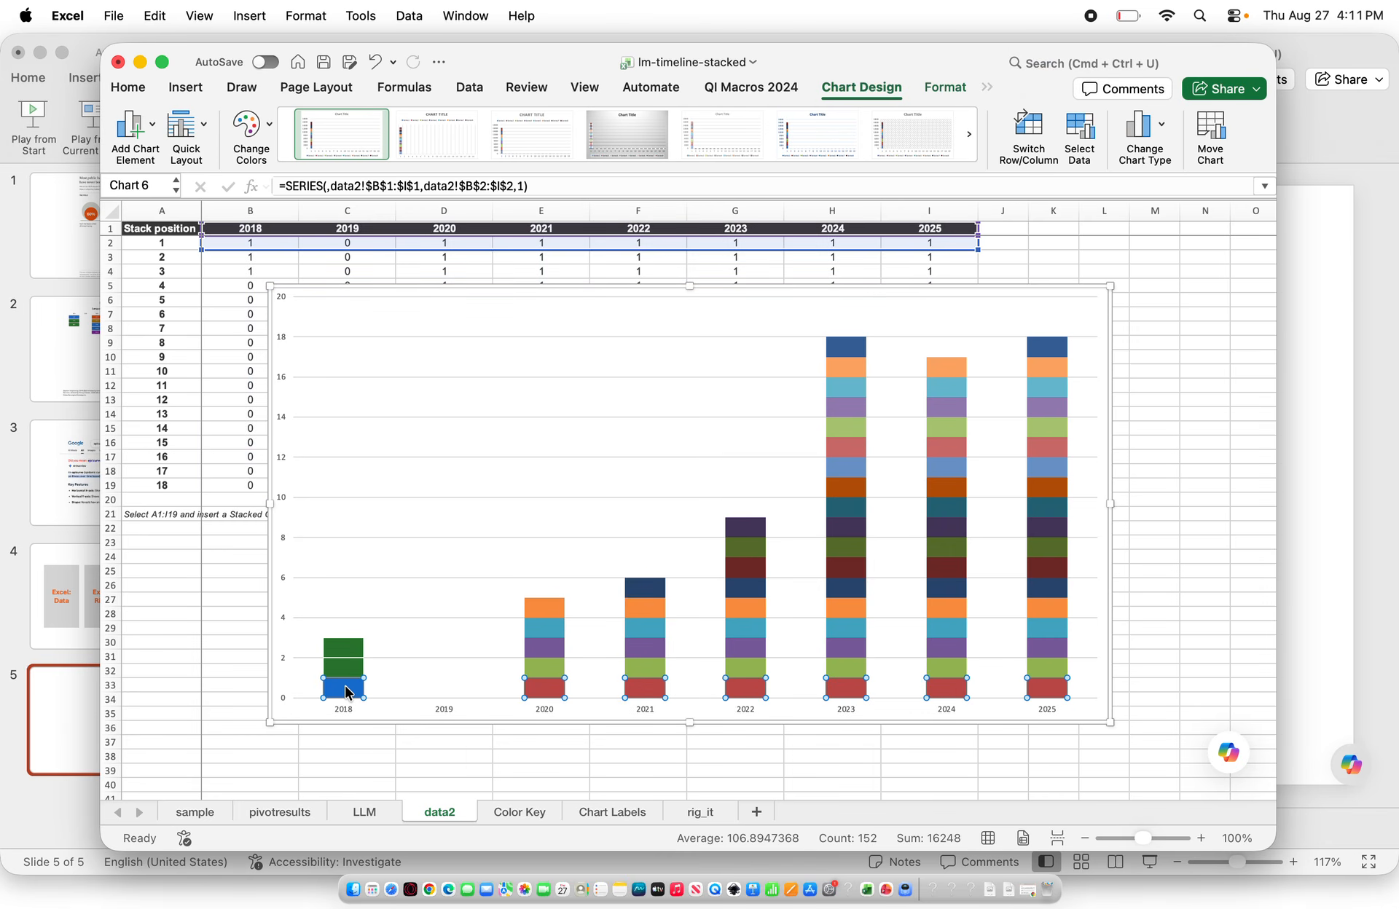
click(130, 128)
mouse_move(191, 223)
click(381, 267)
click(345, 692)
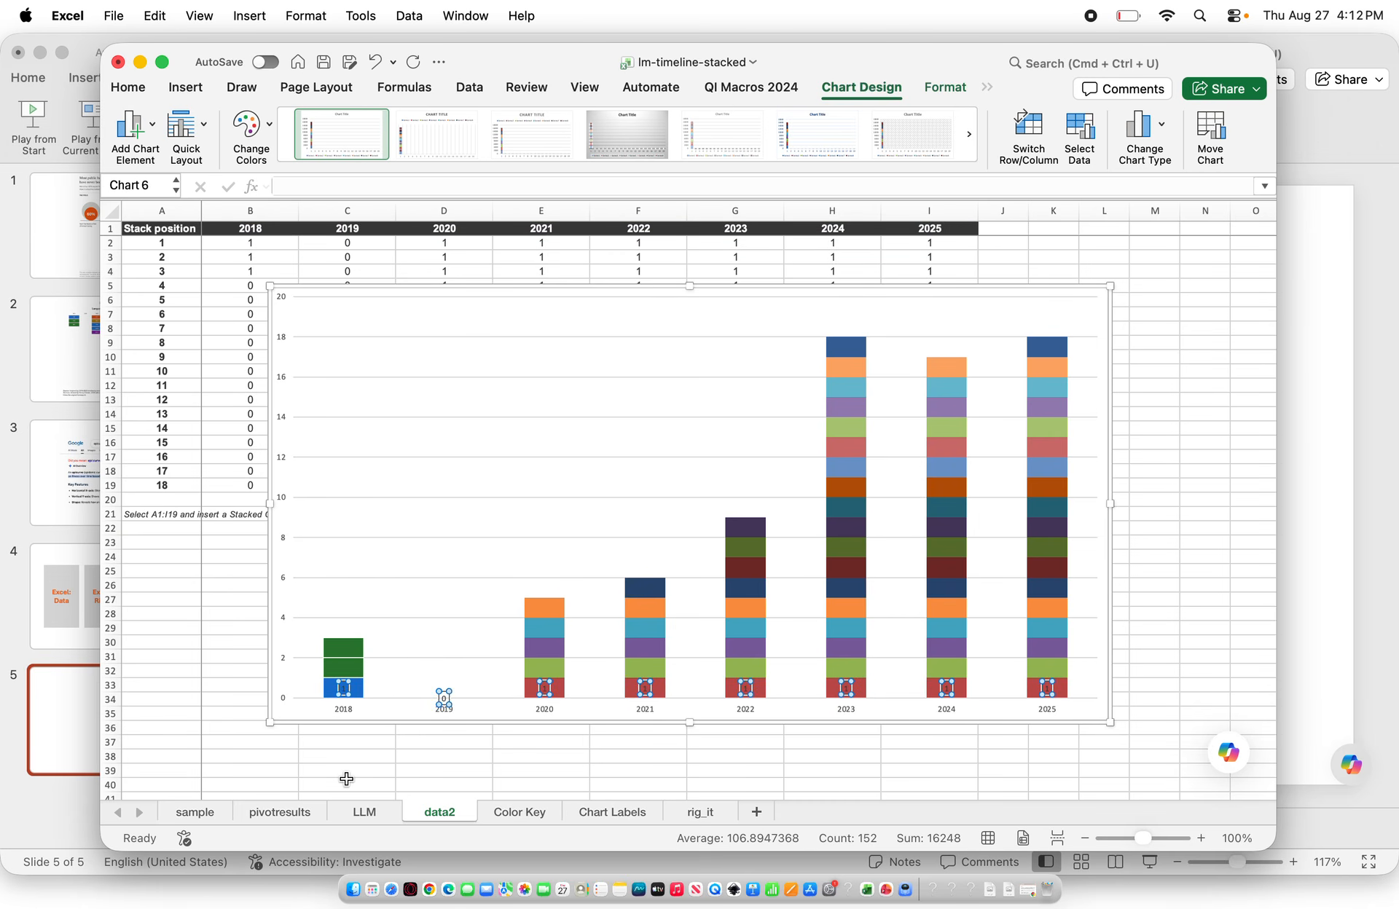
Make the bottom-series labels show values from cells 'Chart Labels'!$B$2:$I$2
click(342, 689)
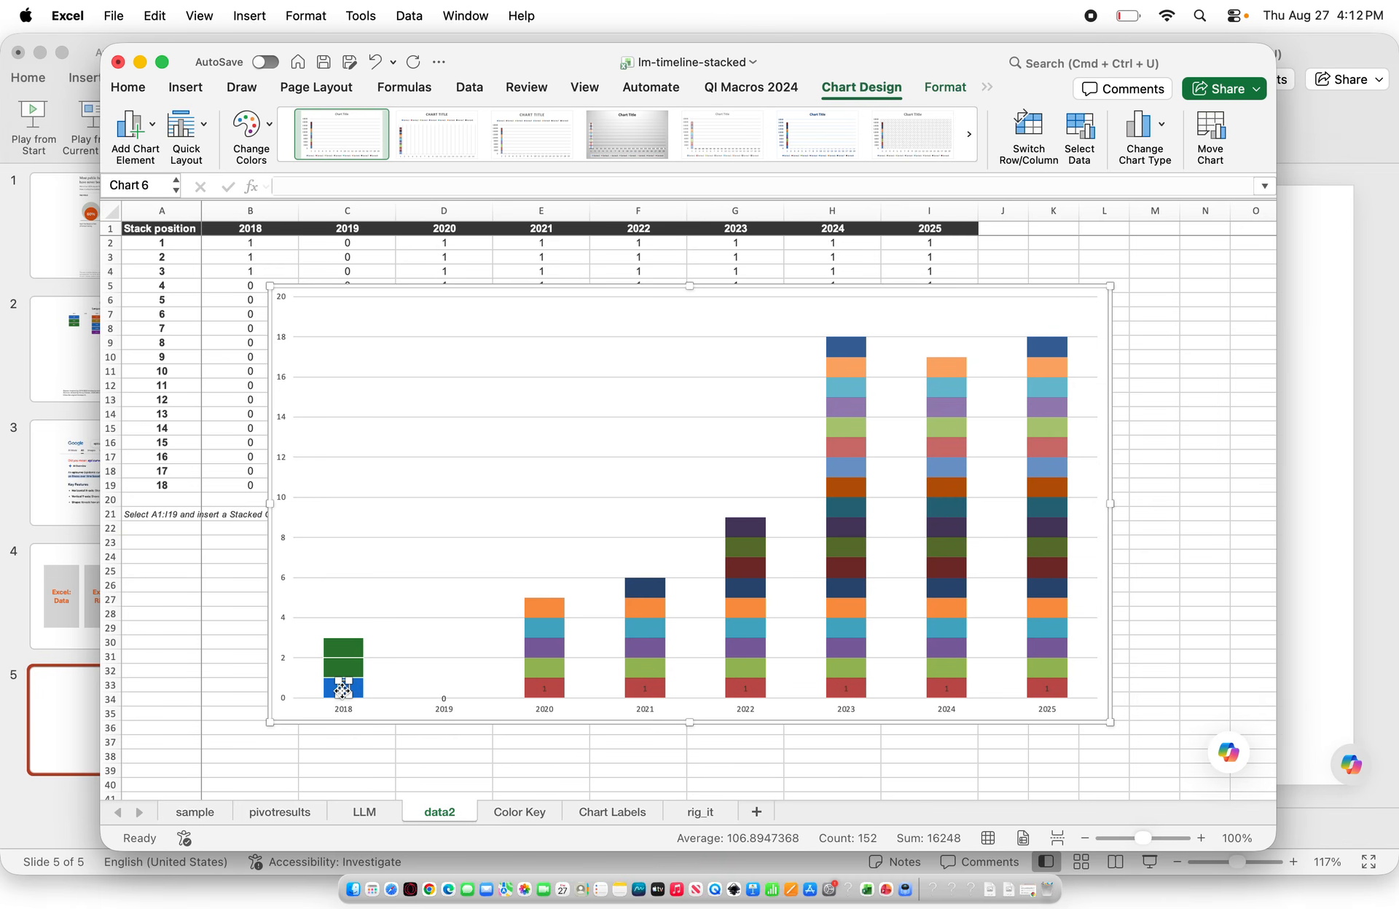
double_click(342, 689)
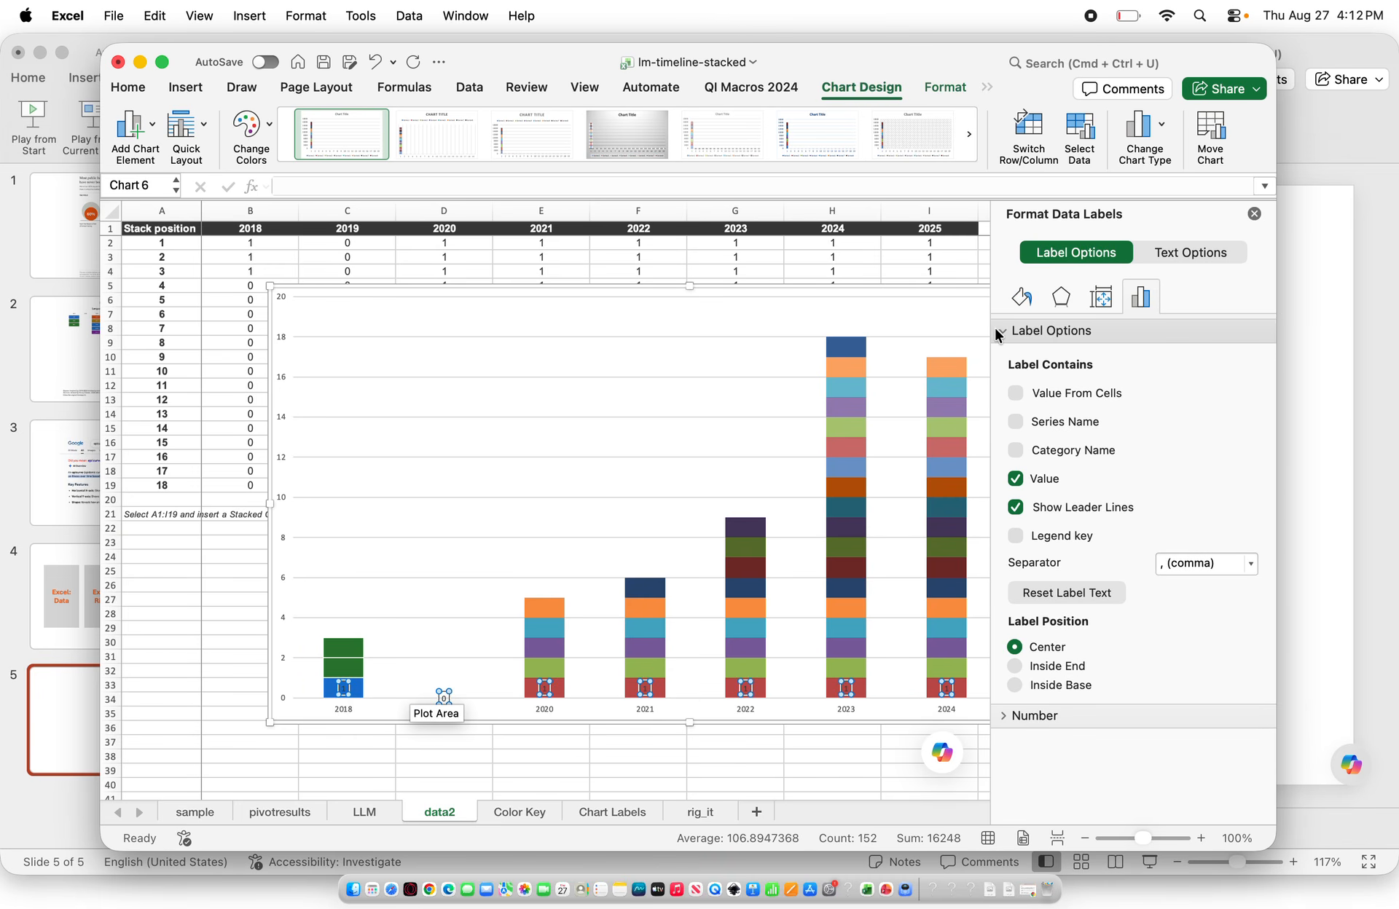
click(1015, 393)
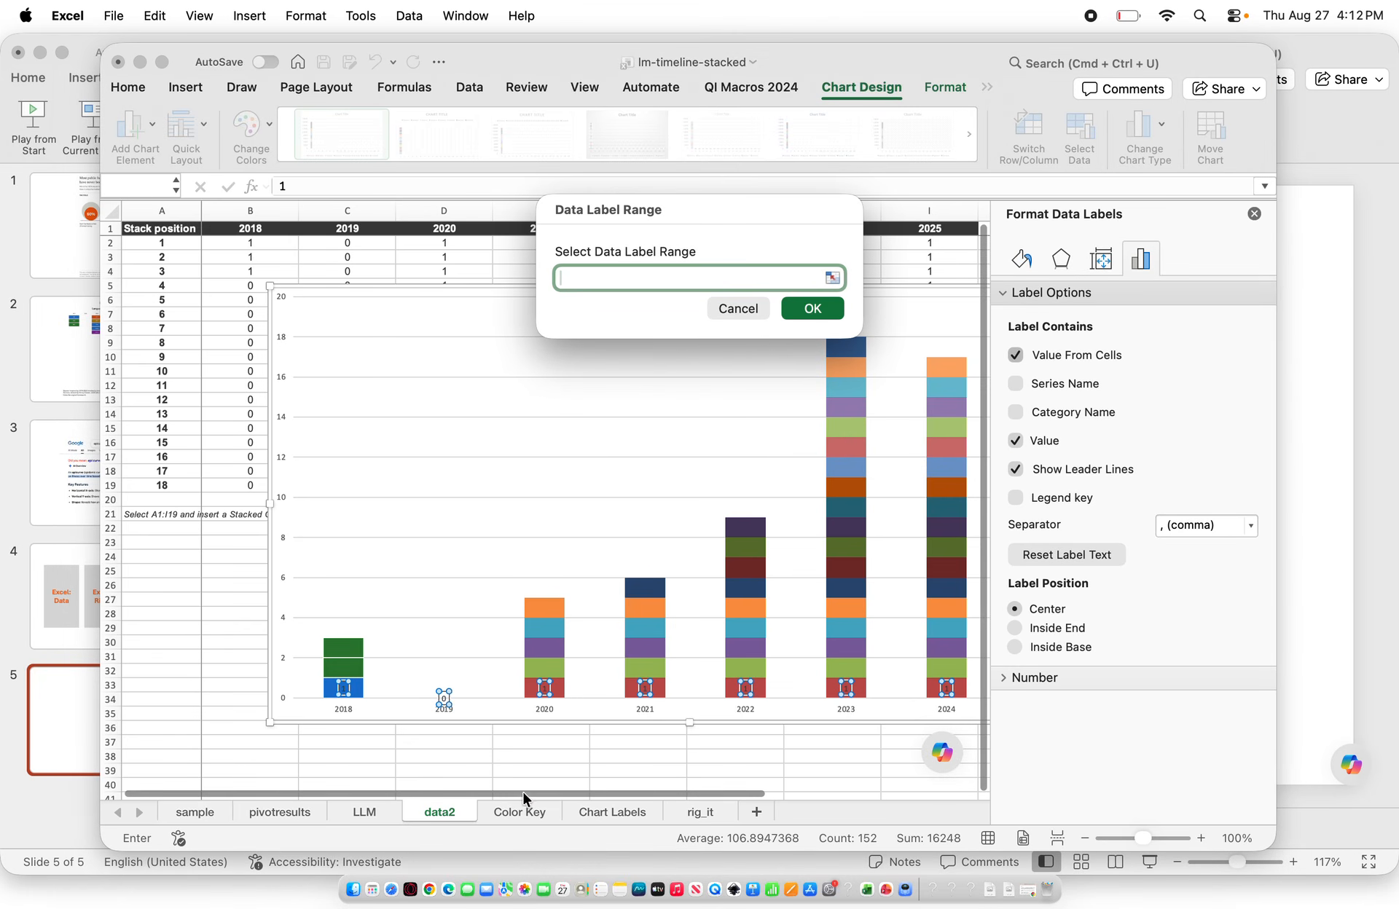
click(596, 810)
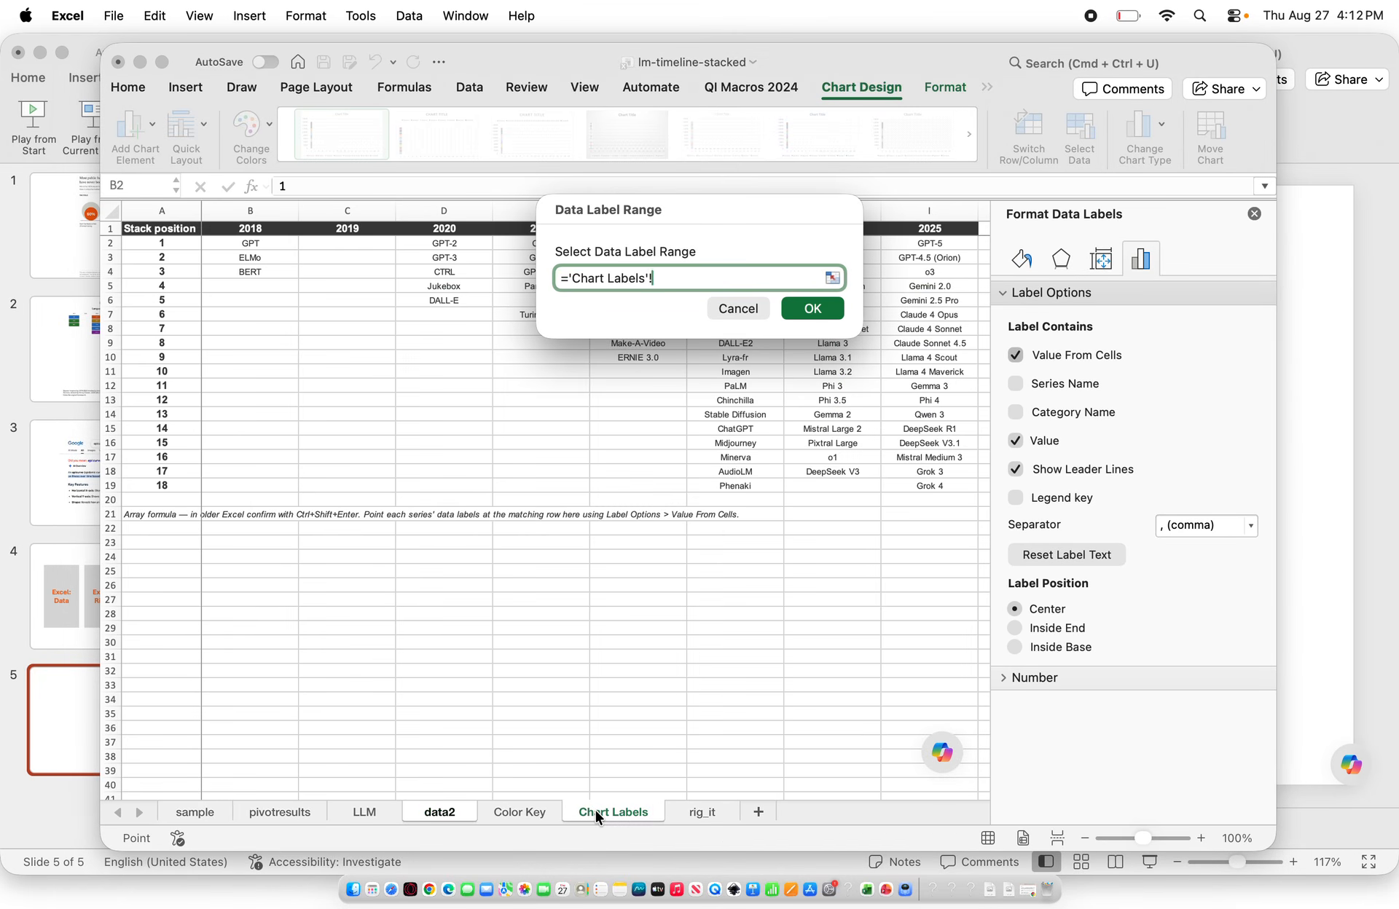
drag(247, 240, 895, 242)
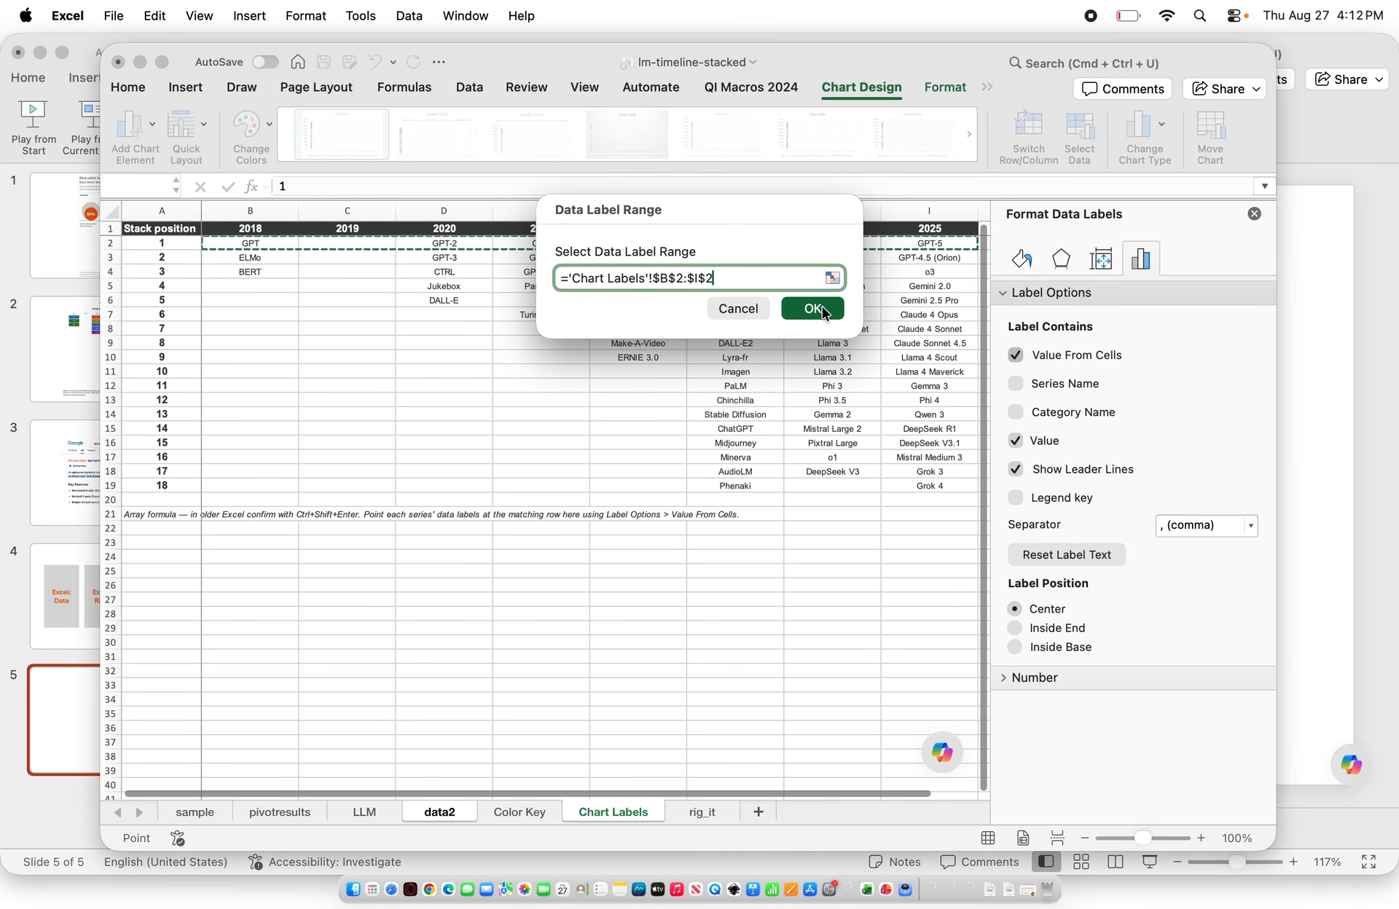
click(812, 308)
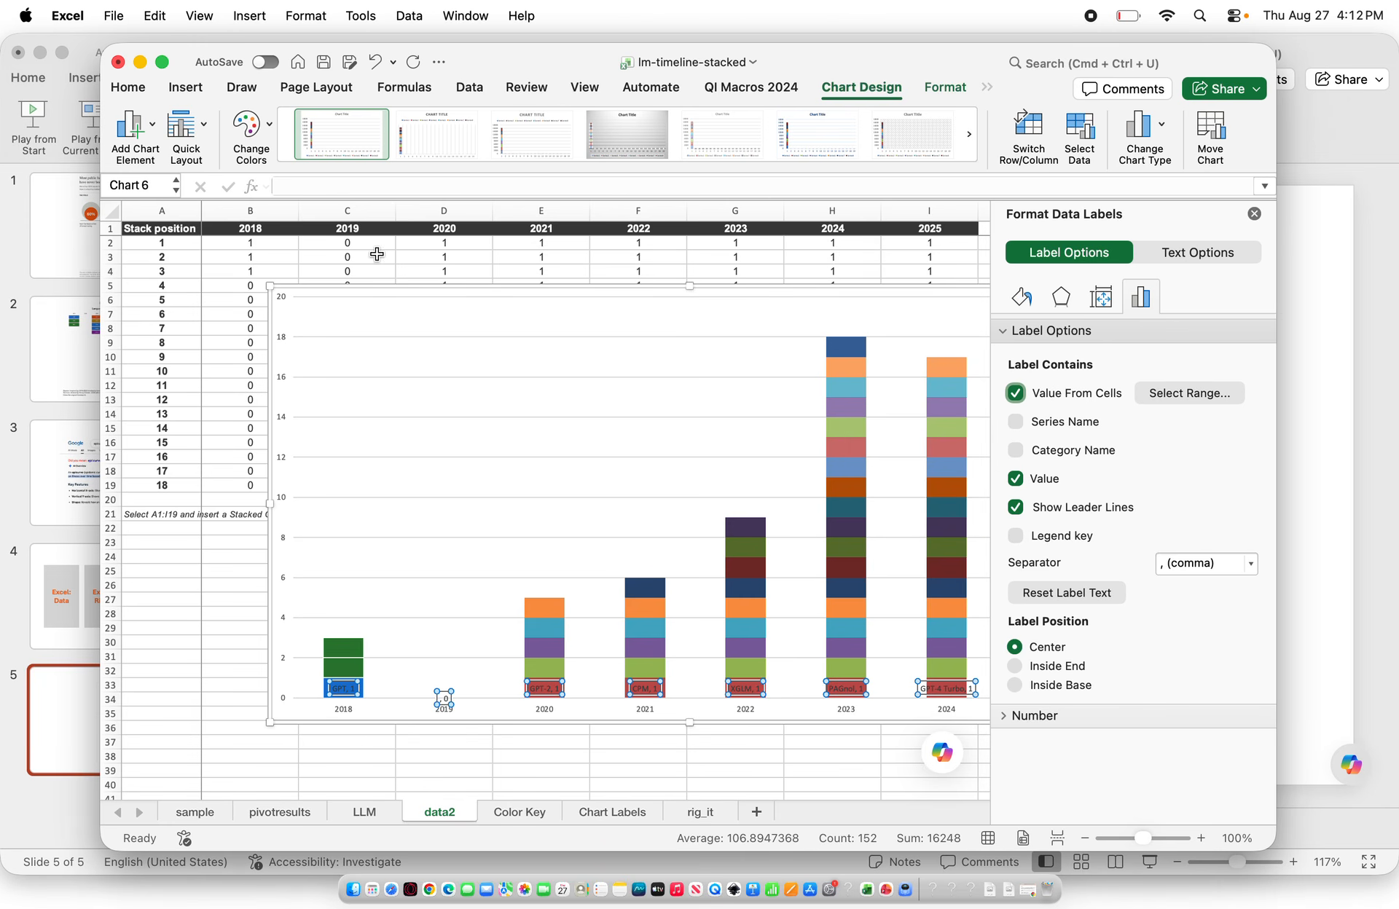
Color the bottom-series labels white and turn off their Value and Show Leader Lines options
click(126, 89)
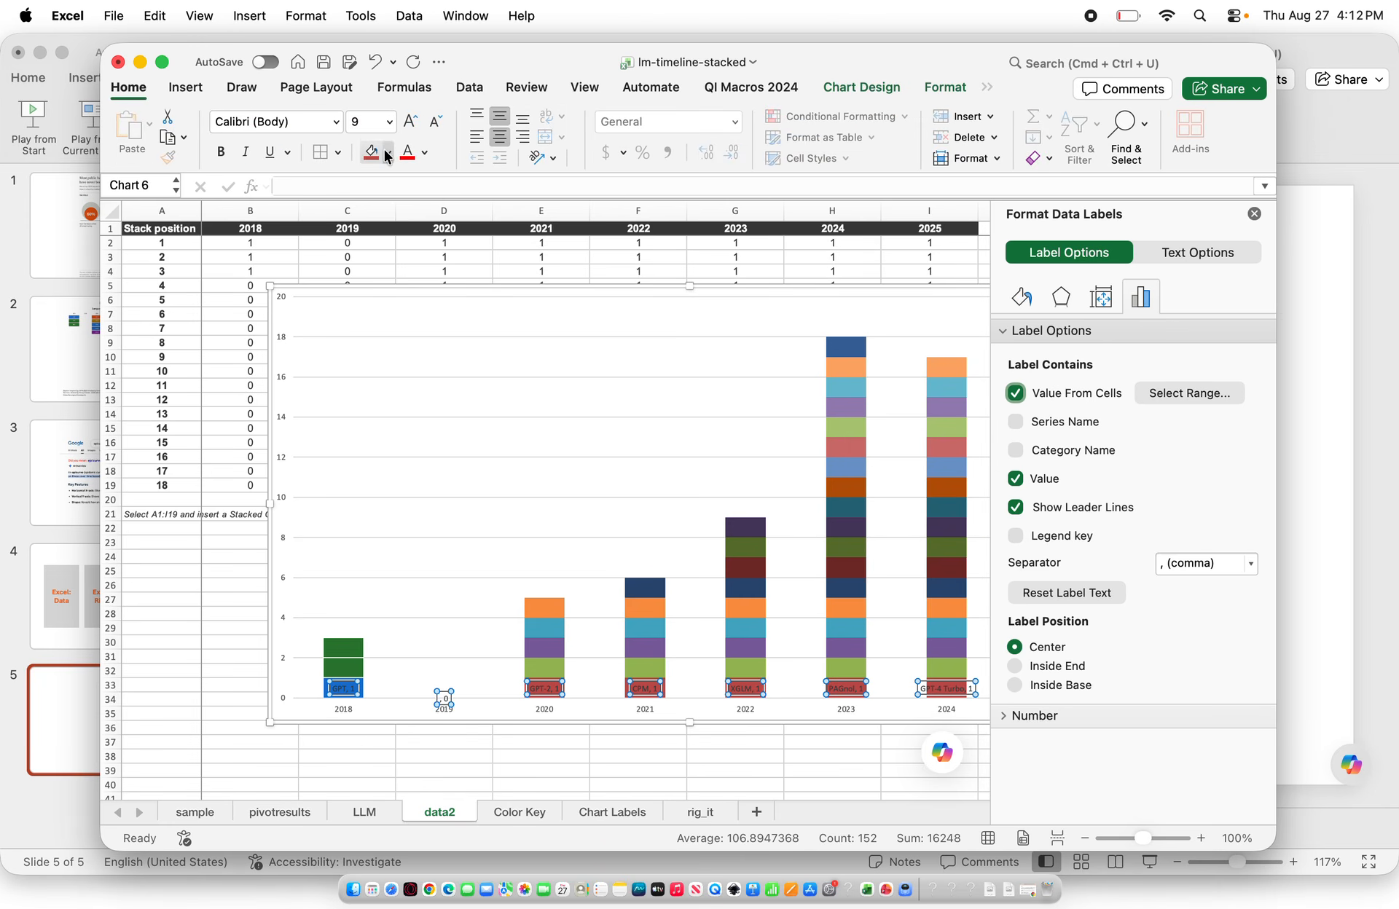
click(425, 153)
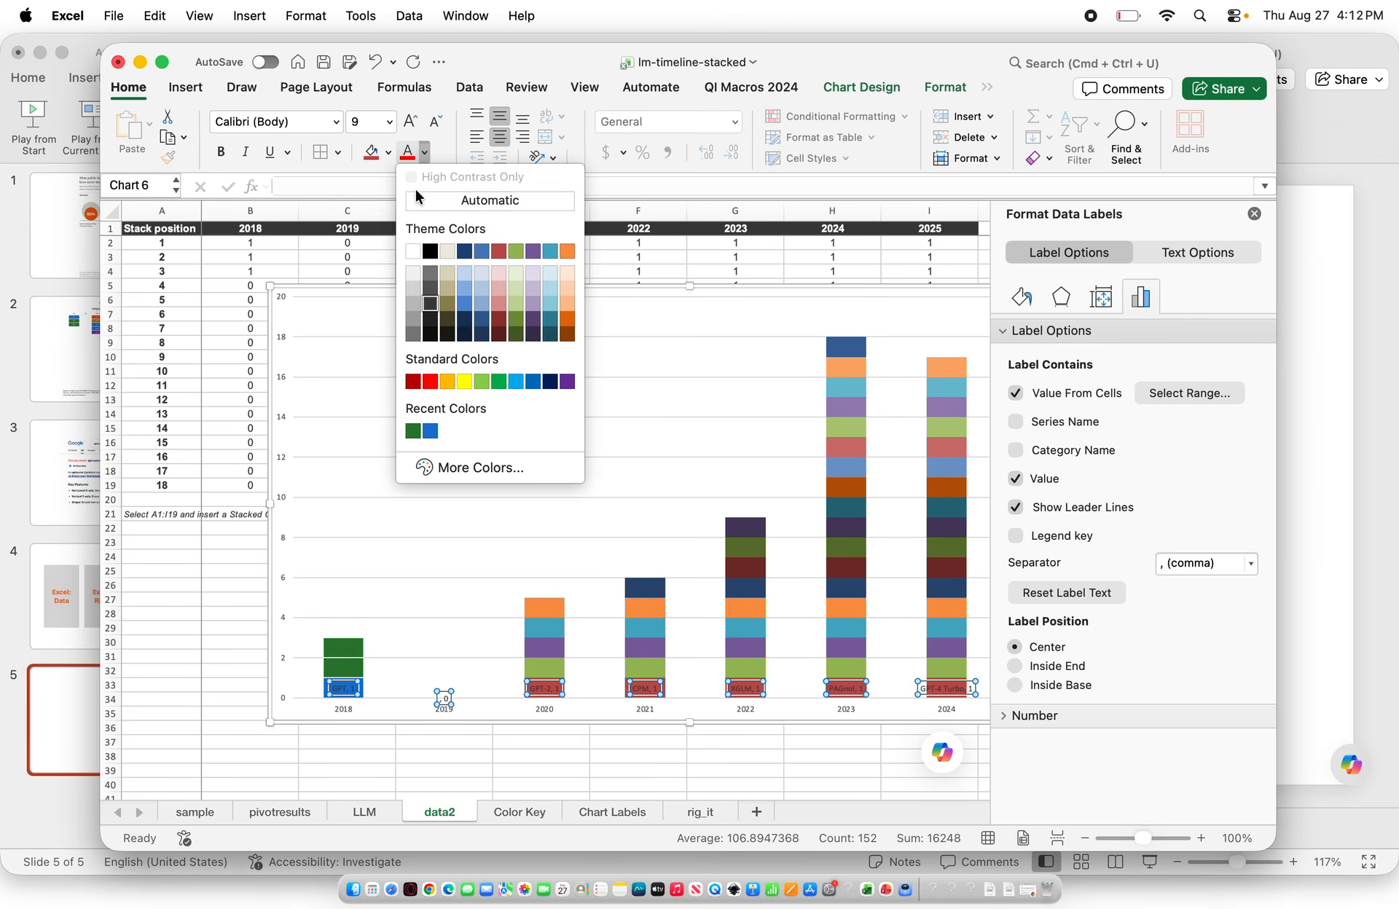
click(413, 259)
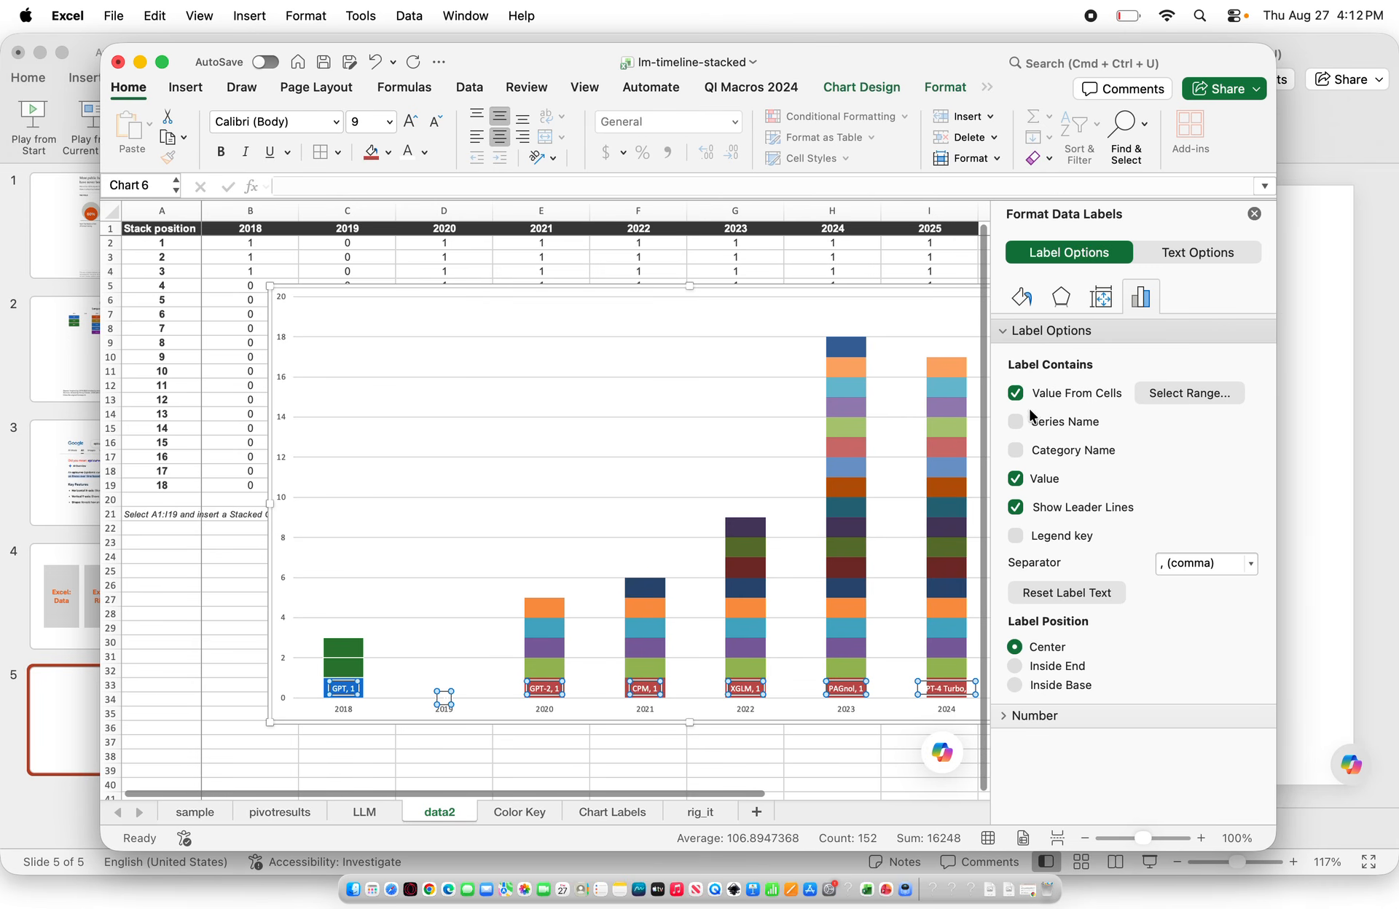
click(1015, 479)
click(1015, 510)
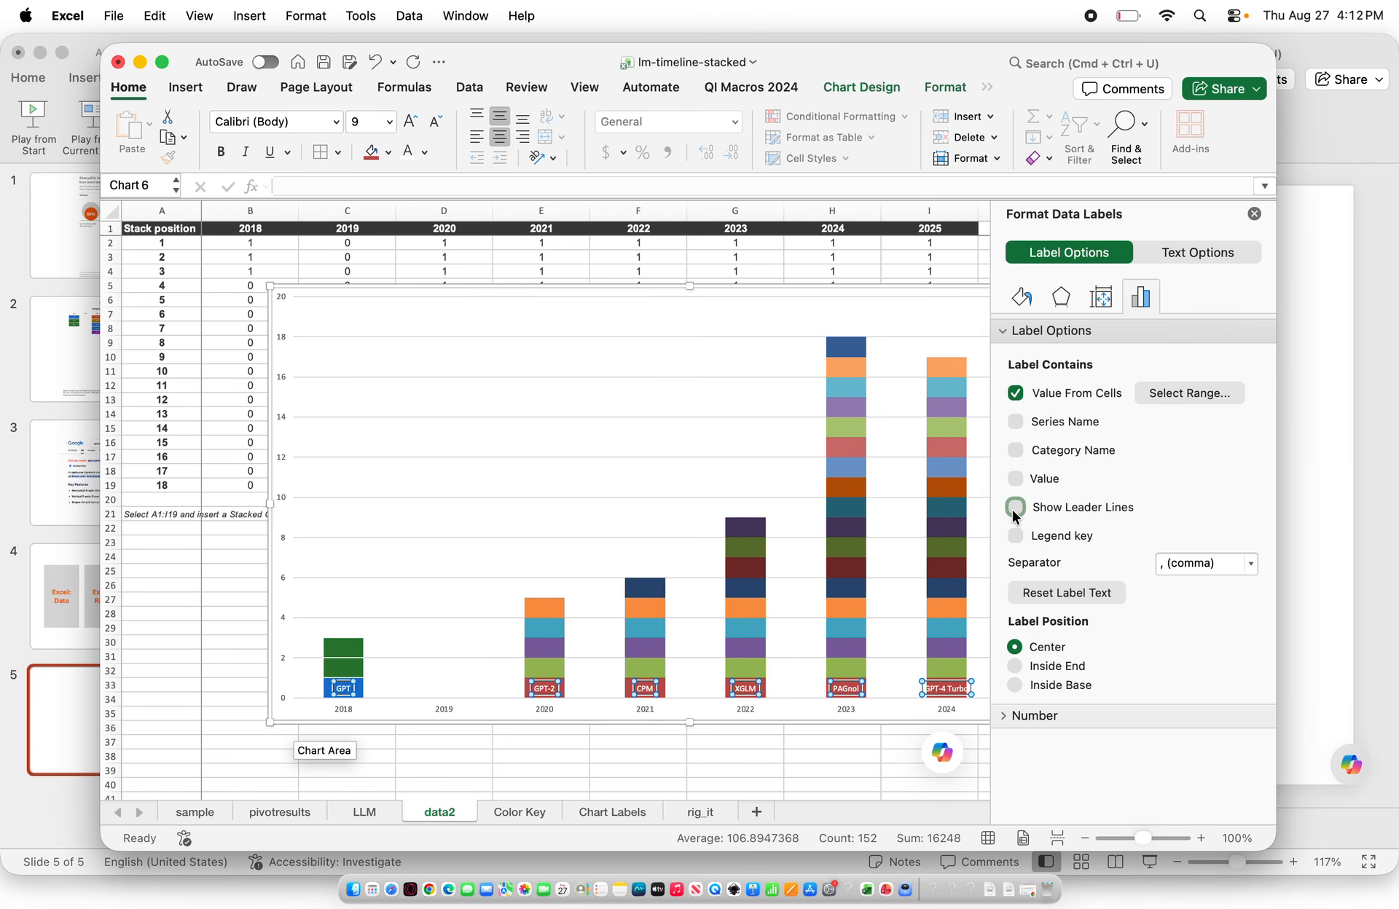
Set the bottom-series label font to Arial
click(305, 123)
text(Arial)
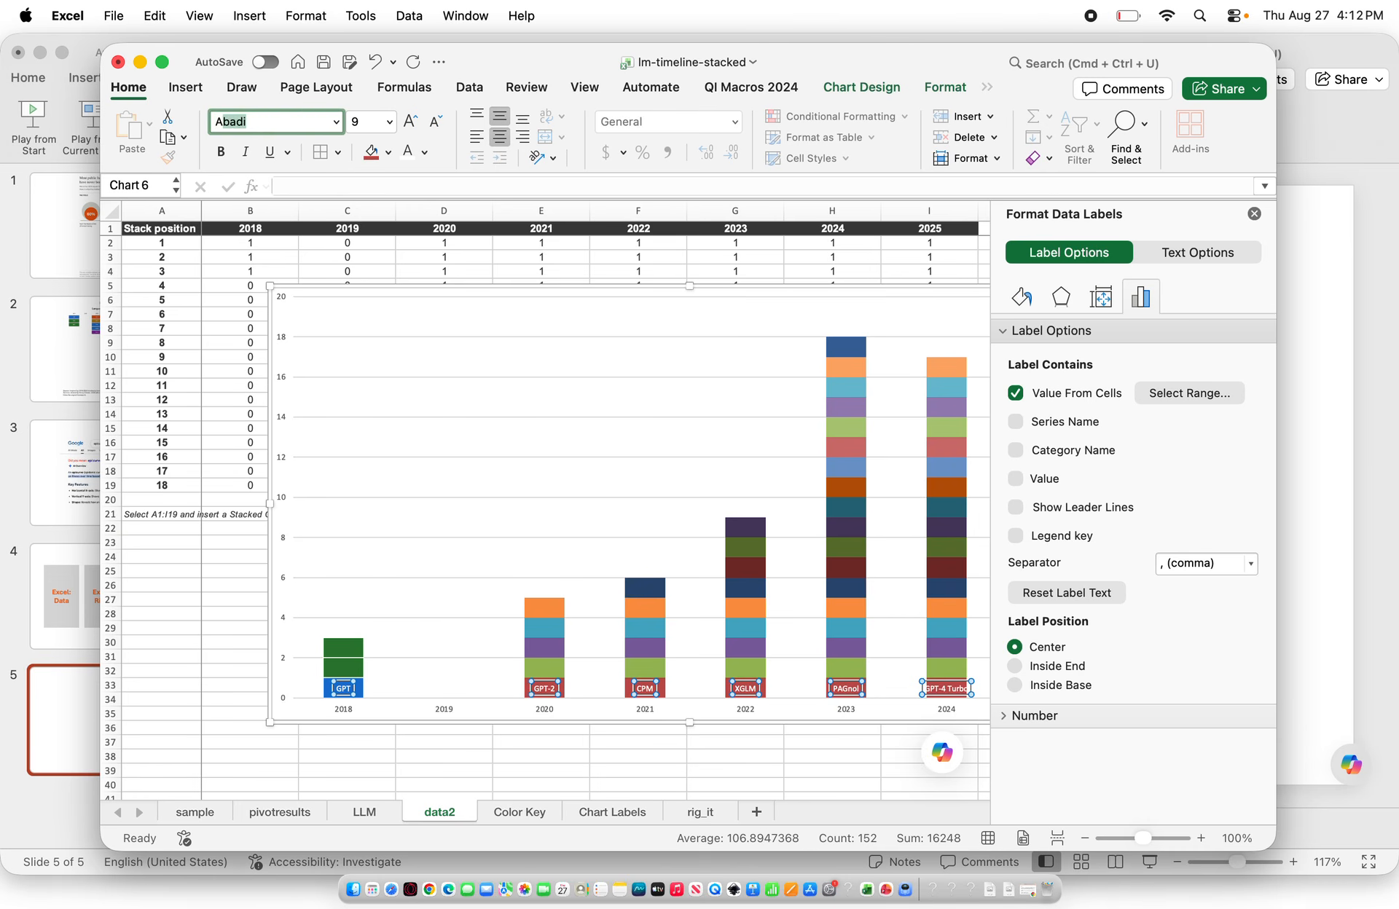
key(Tab)
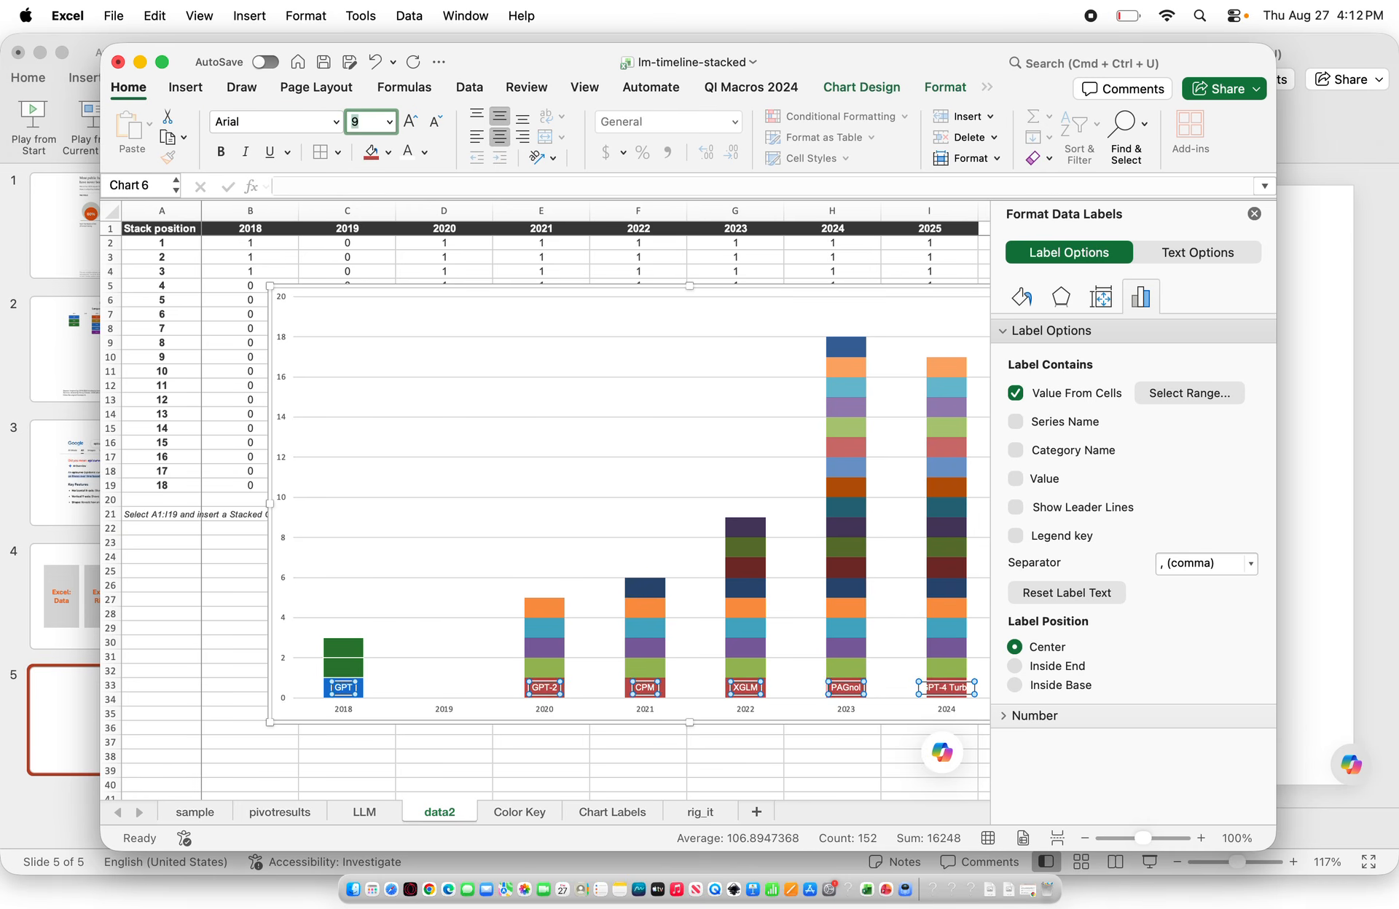
key(Return)
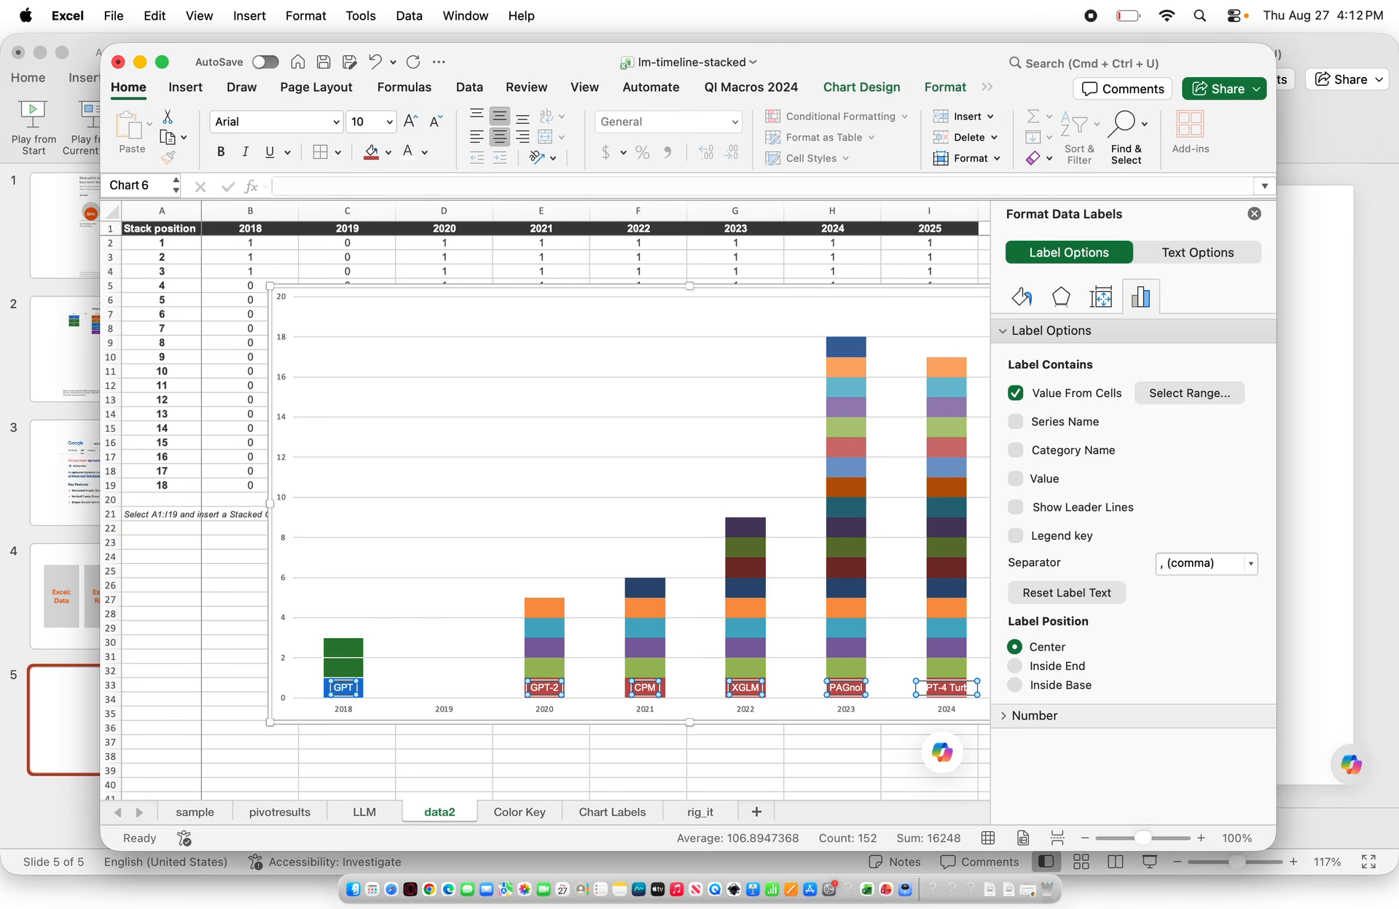
Minimize the Excel and PowerPoint windows and switch to the CDC Quick Learn epi curve lesson in Chrome, maximized
click(550, 489)
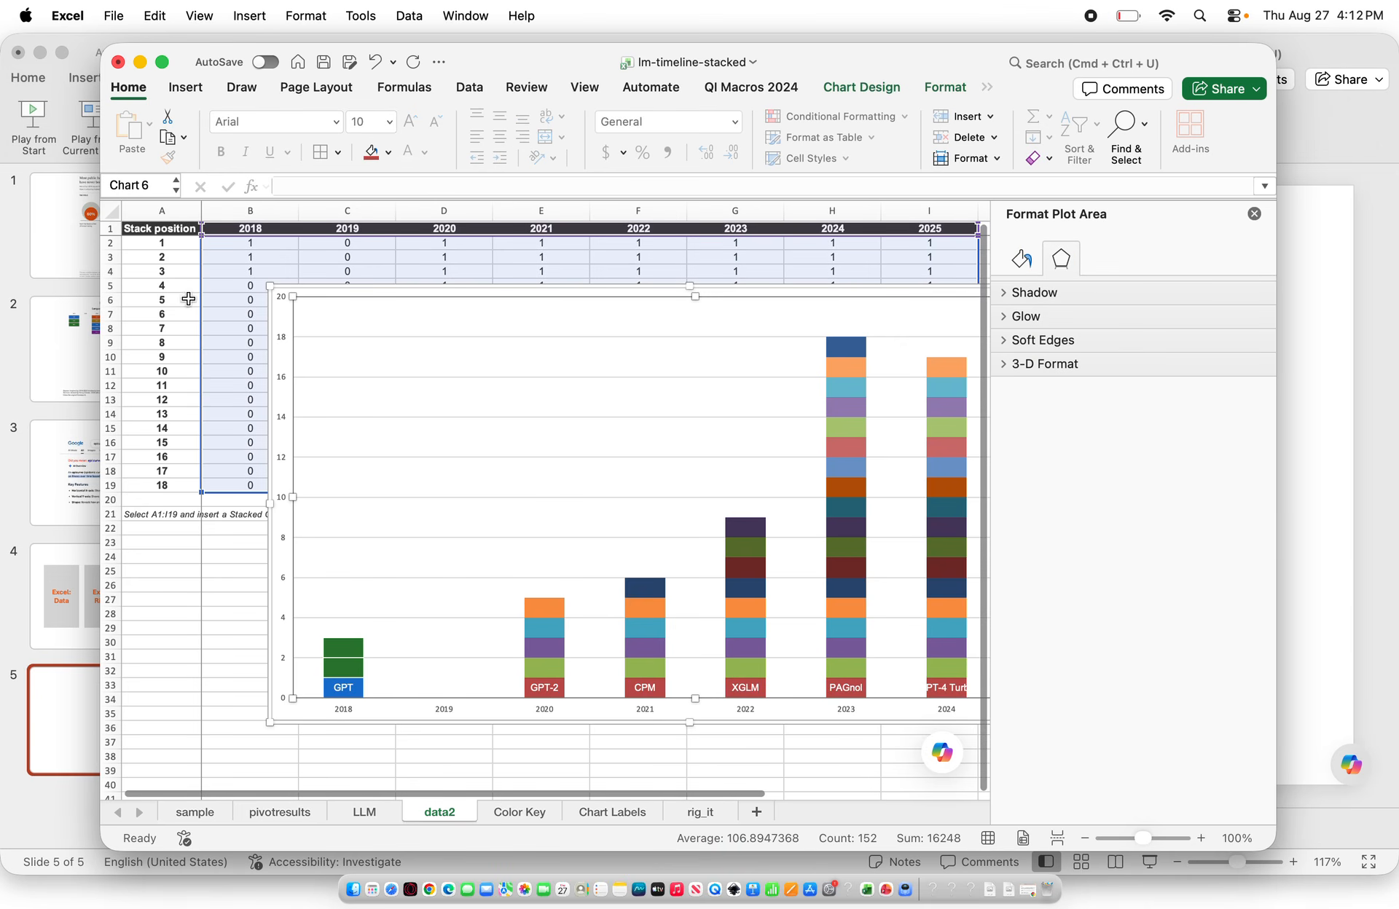
click(140, 61)
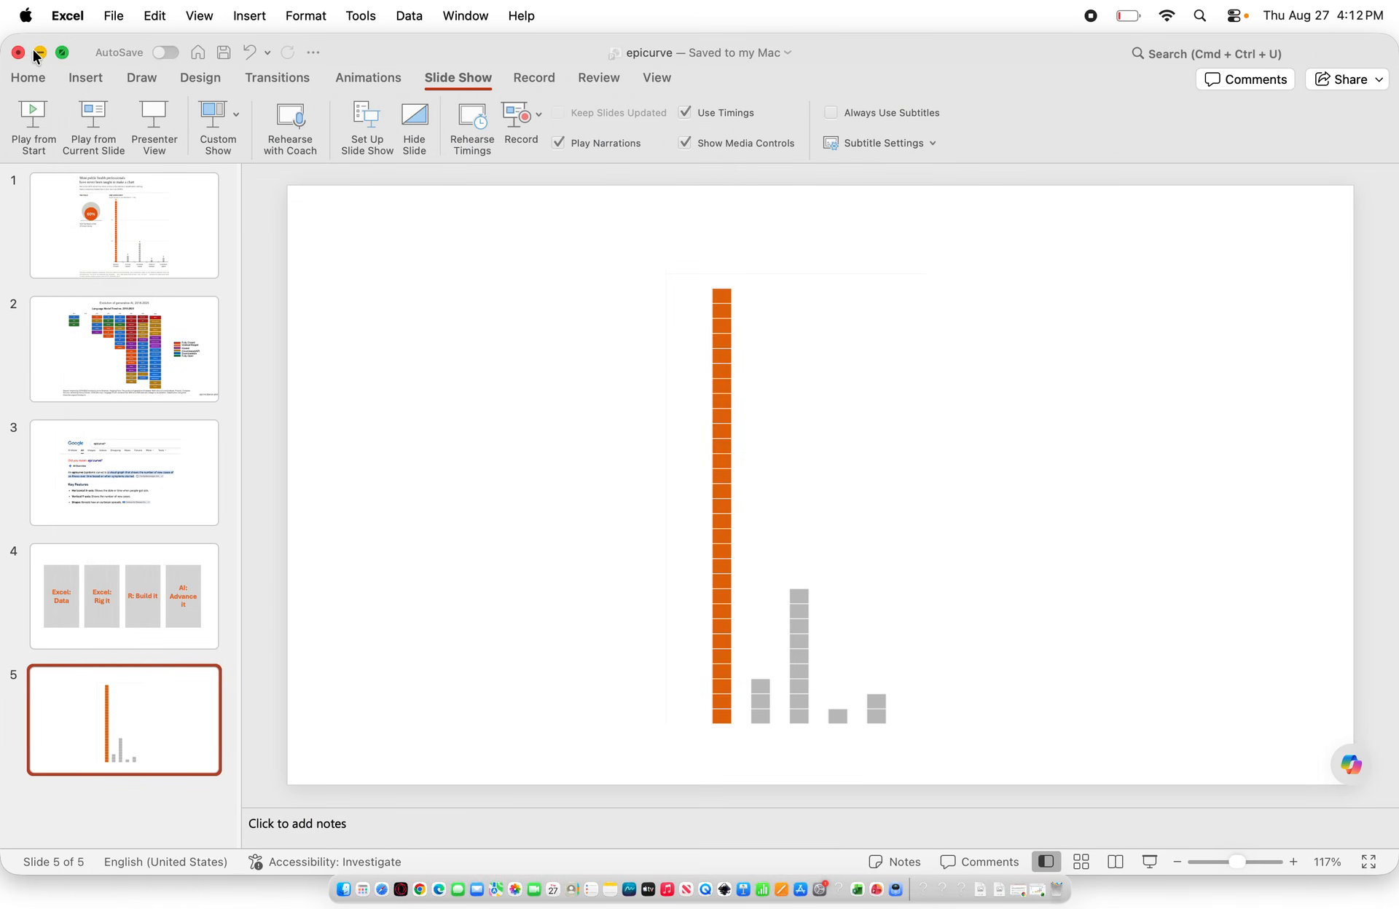
click(35, 51)
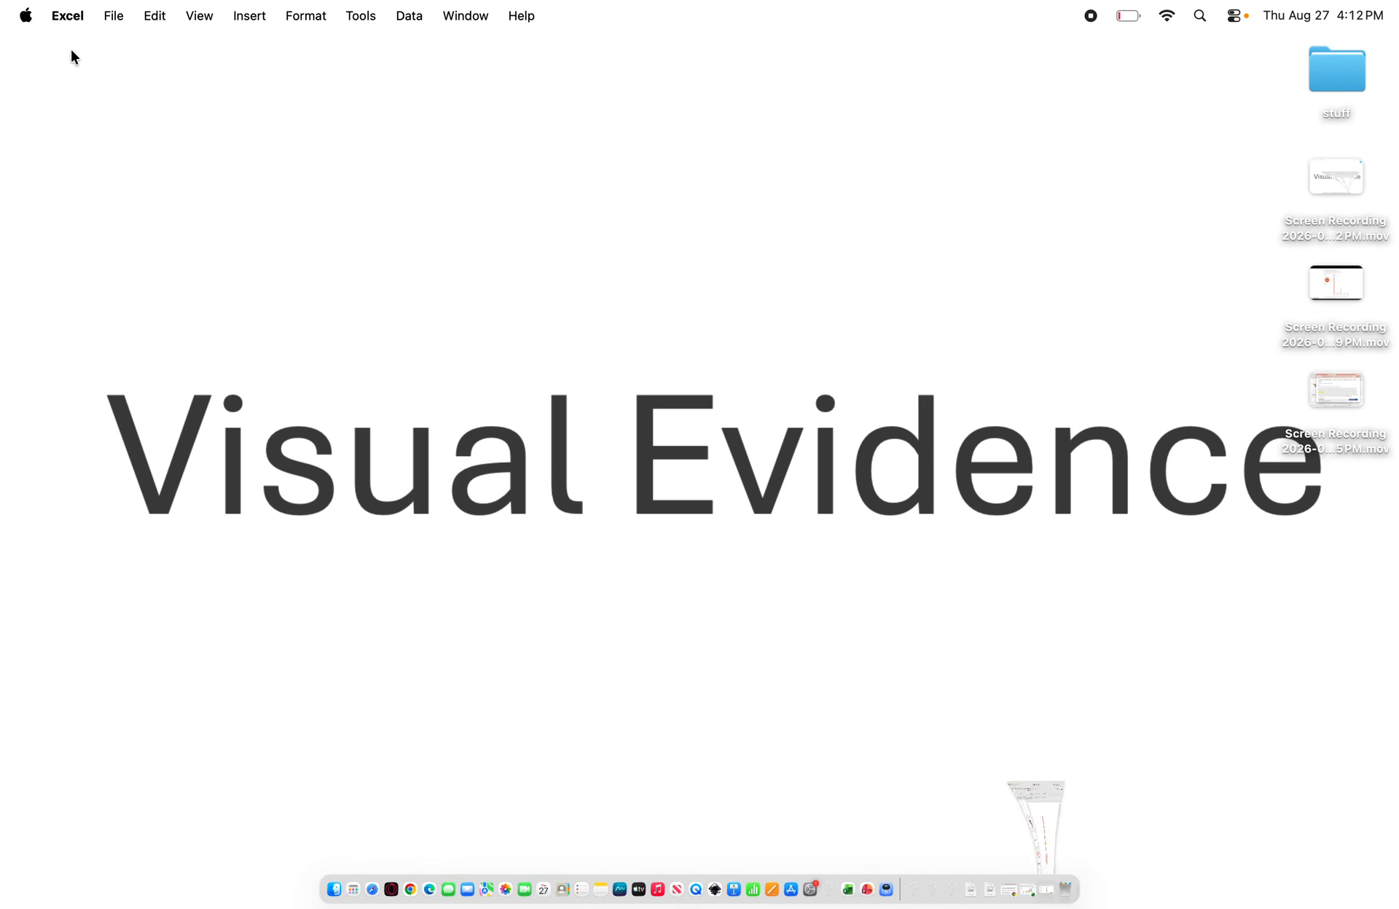
click(410, 889)
click(456, 57)
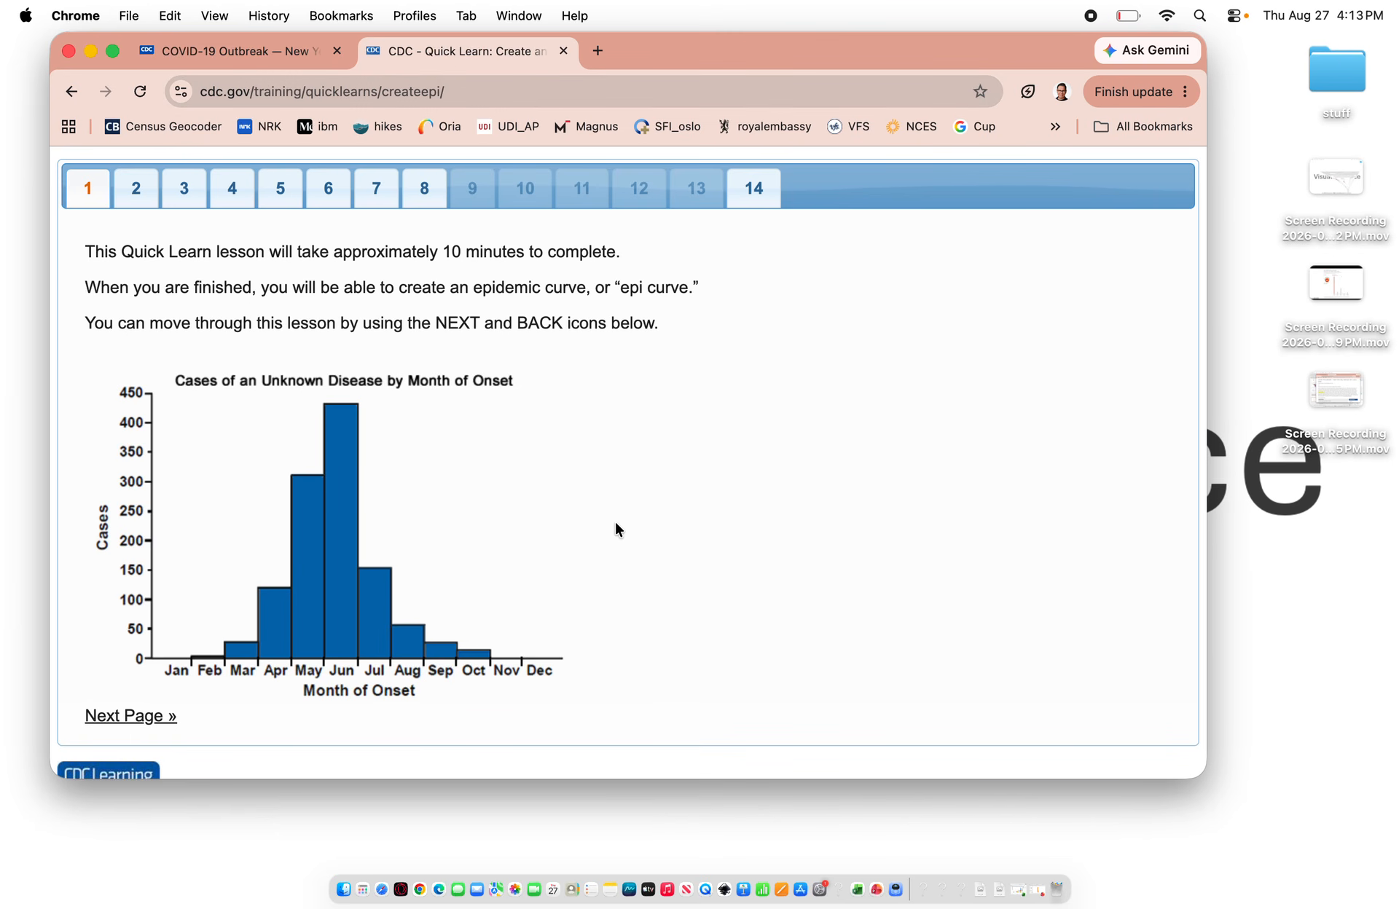
click(112, 51)
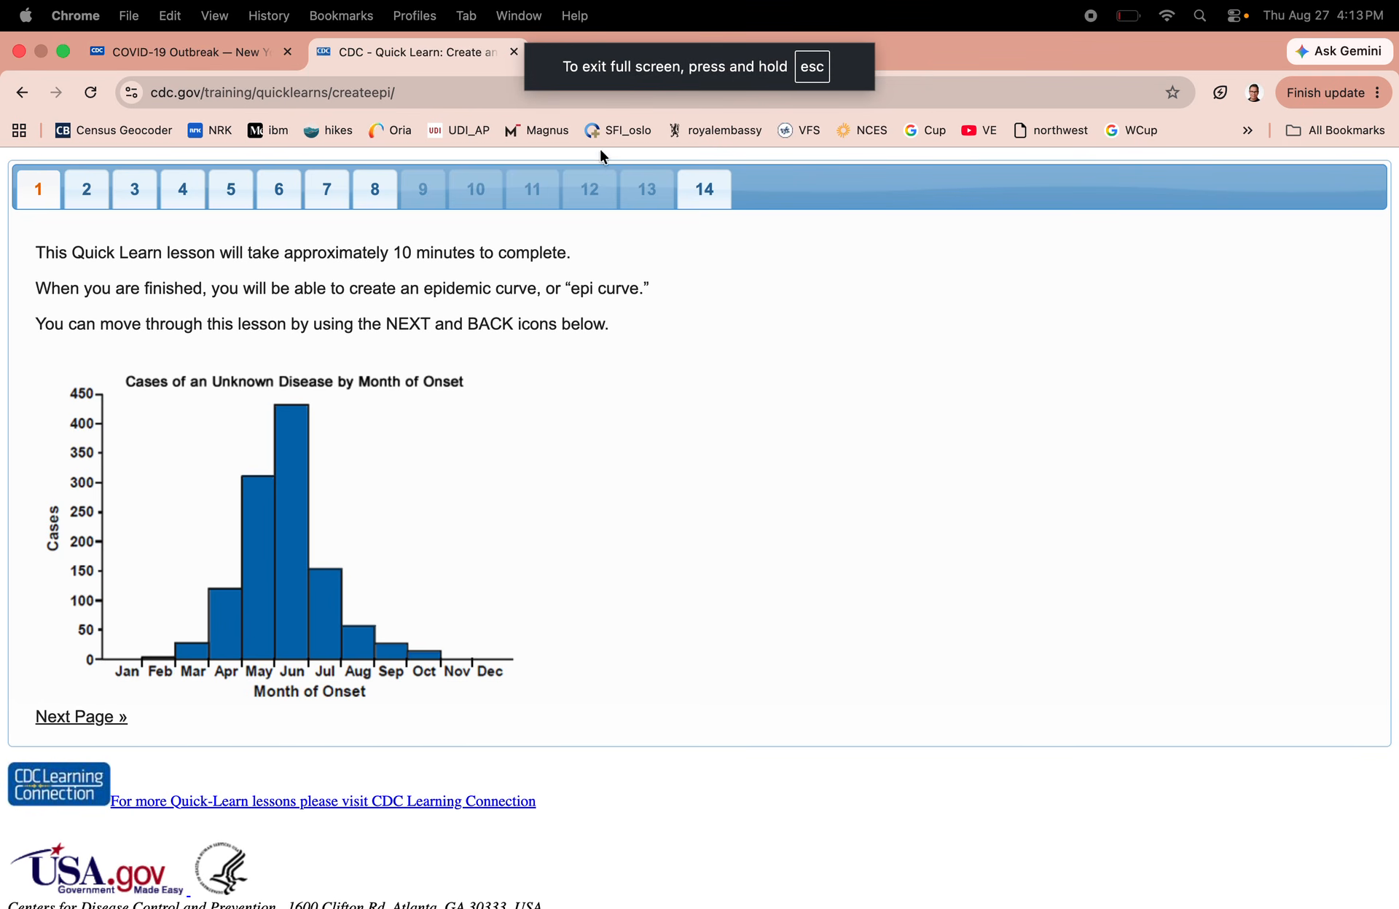
Step through lesson pages 2 to 8 on creating an epi curve
click(93, 201)
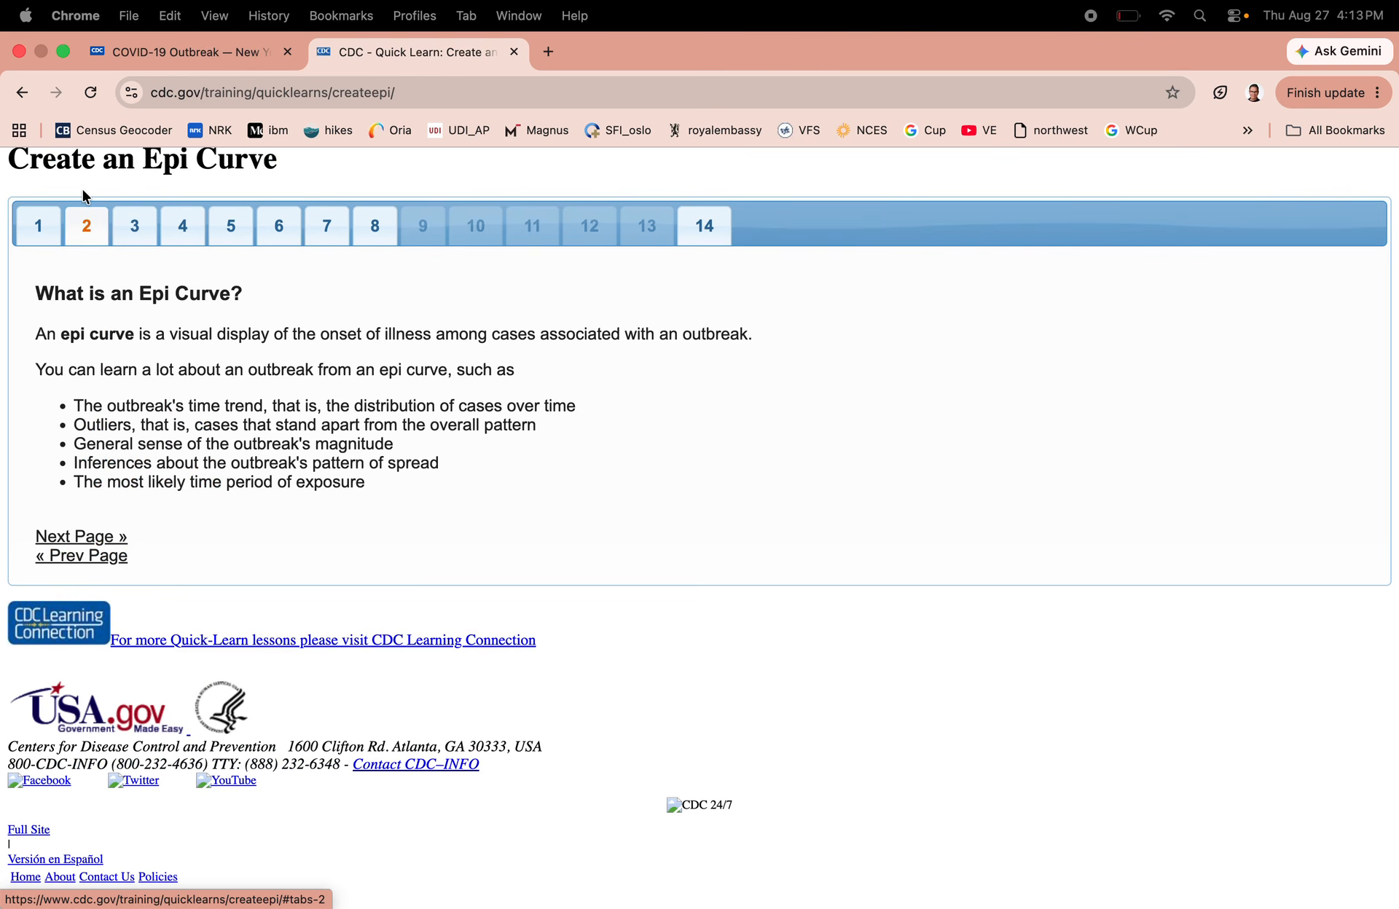
click(134, 227)
click(184, 230)
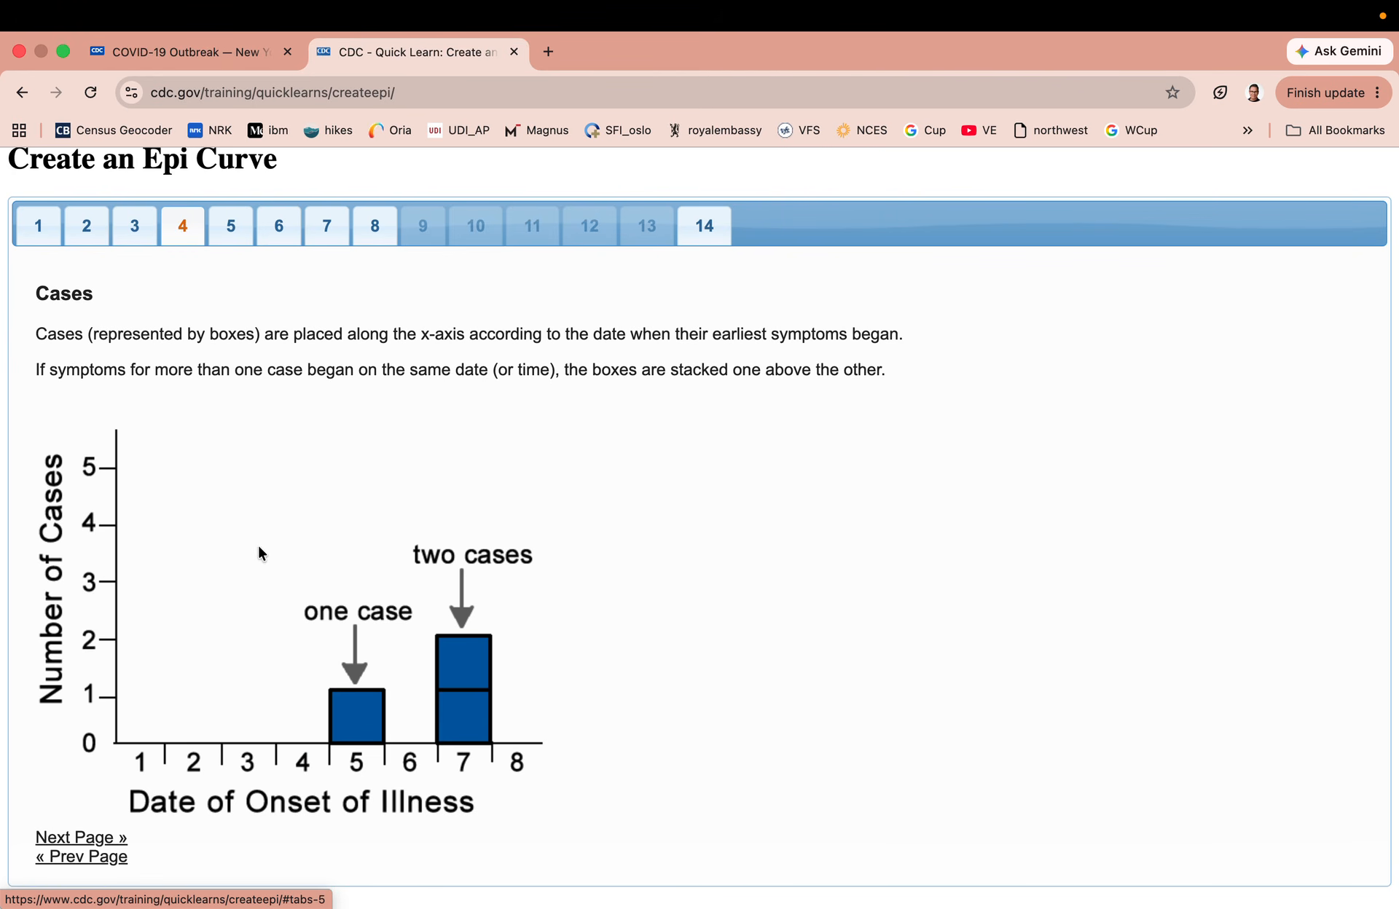
click(229, 229)
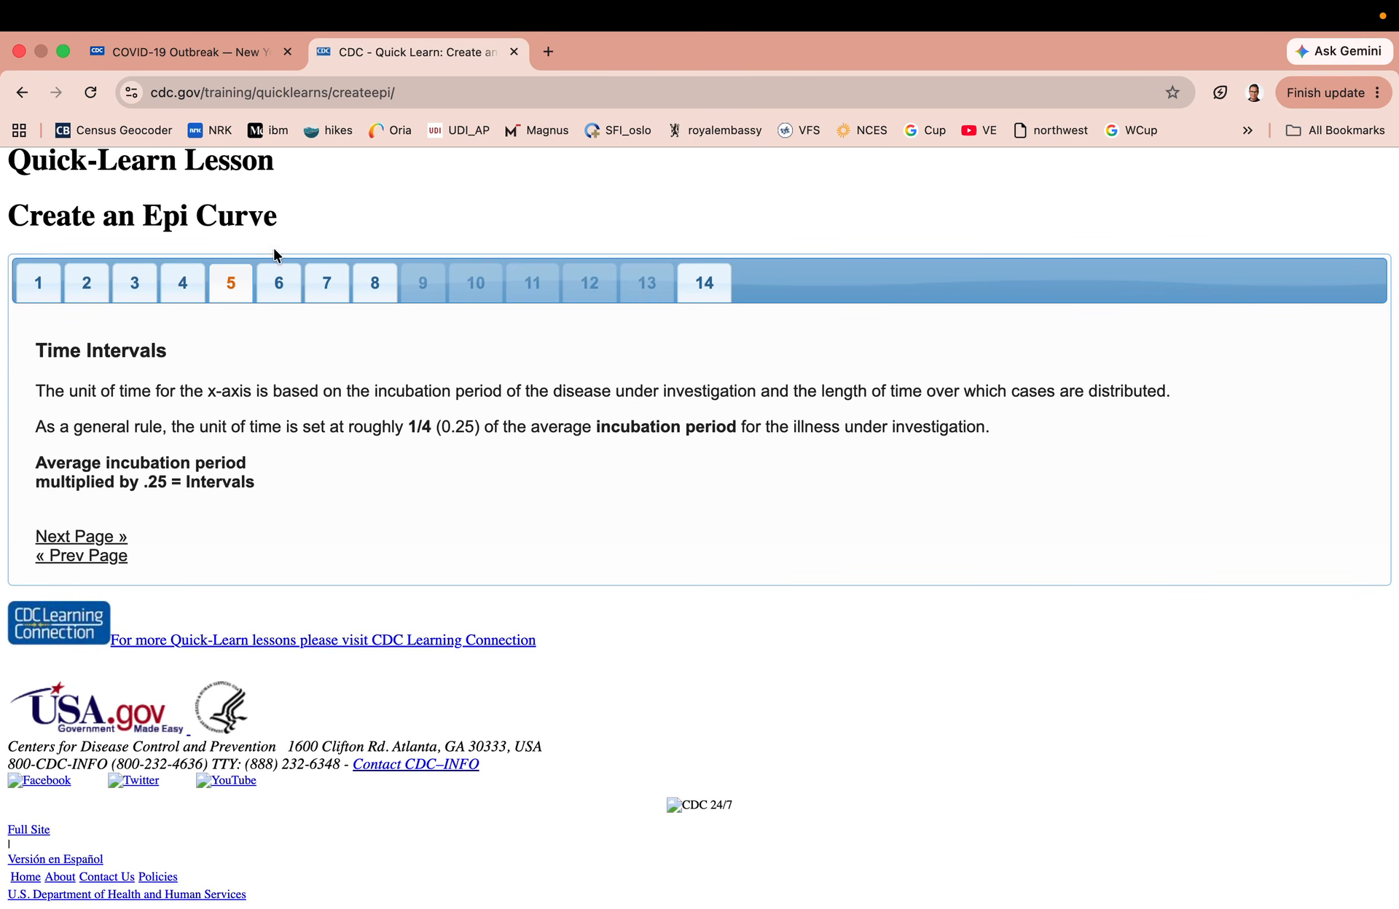
click(276, 282)
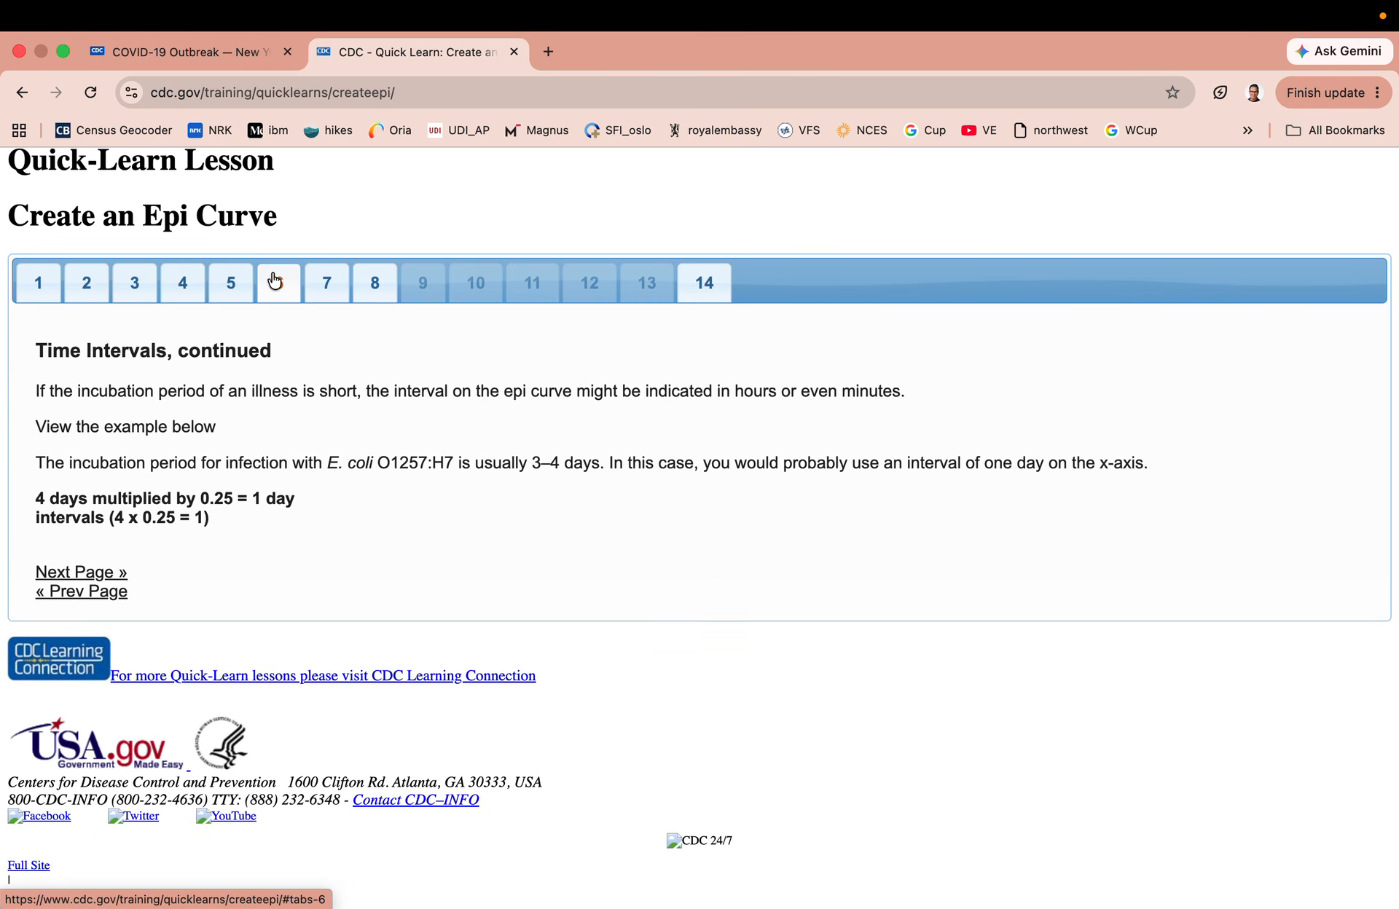
click(324, 290)
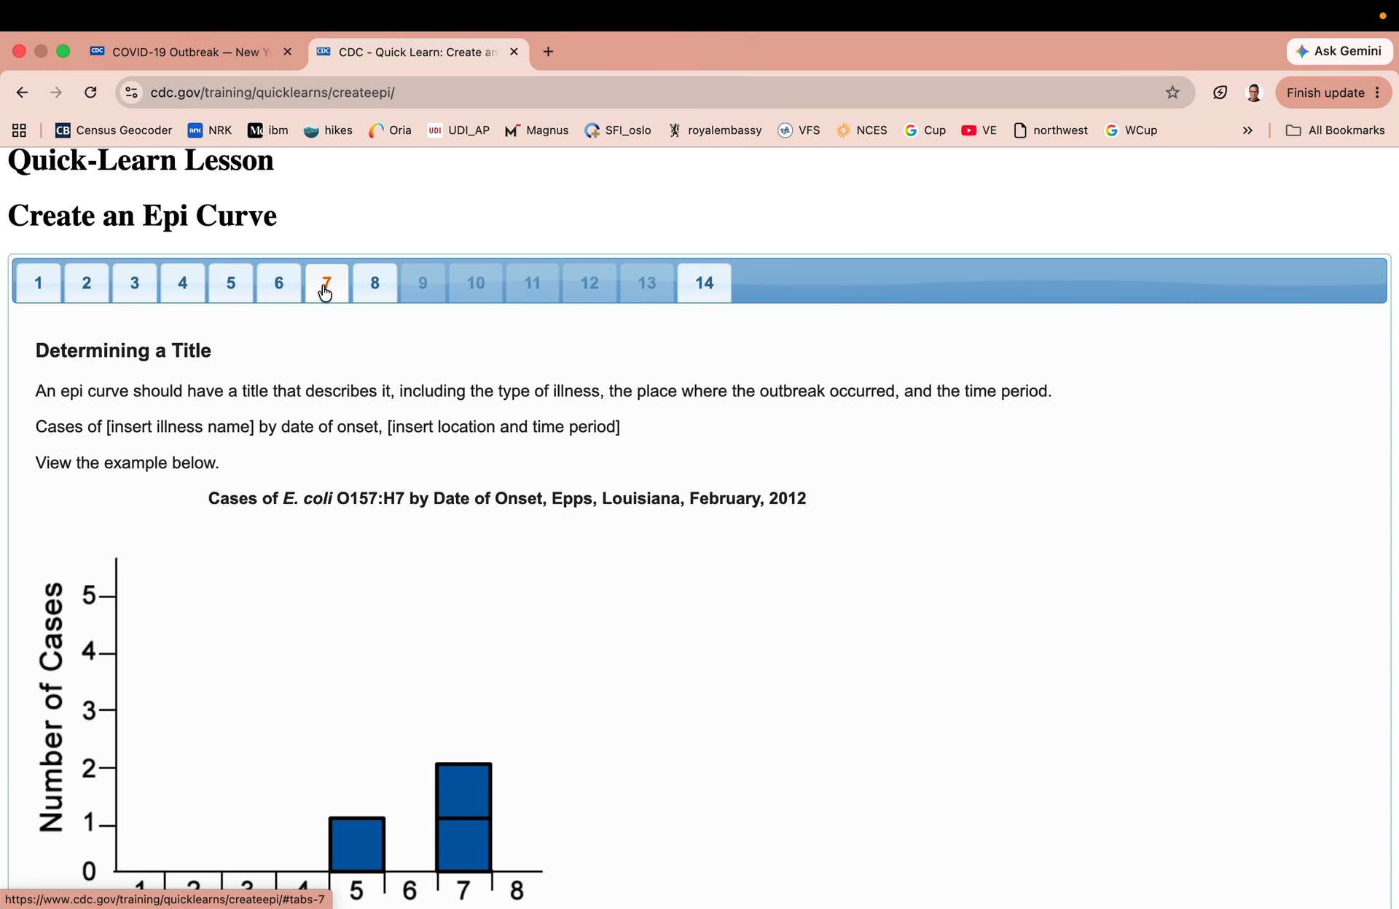
click(368, 292)
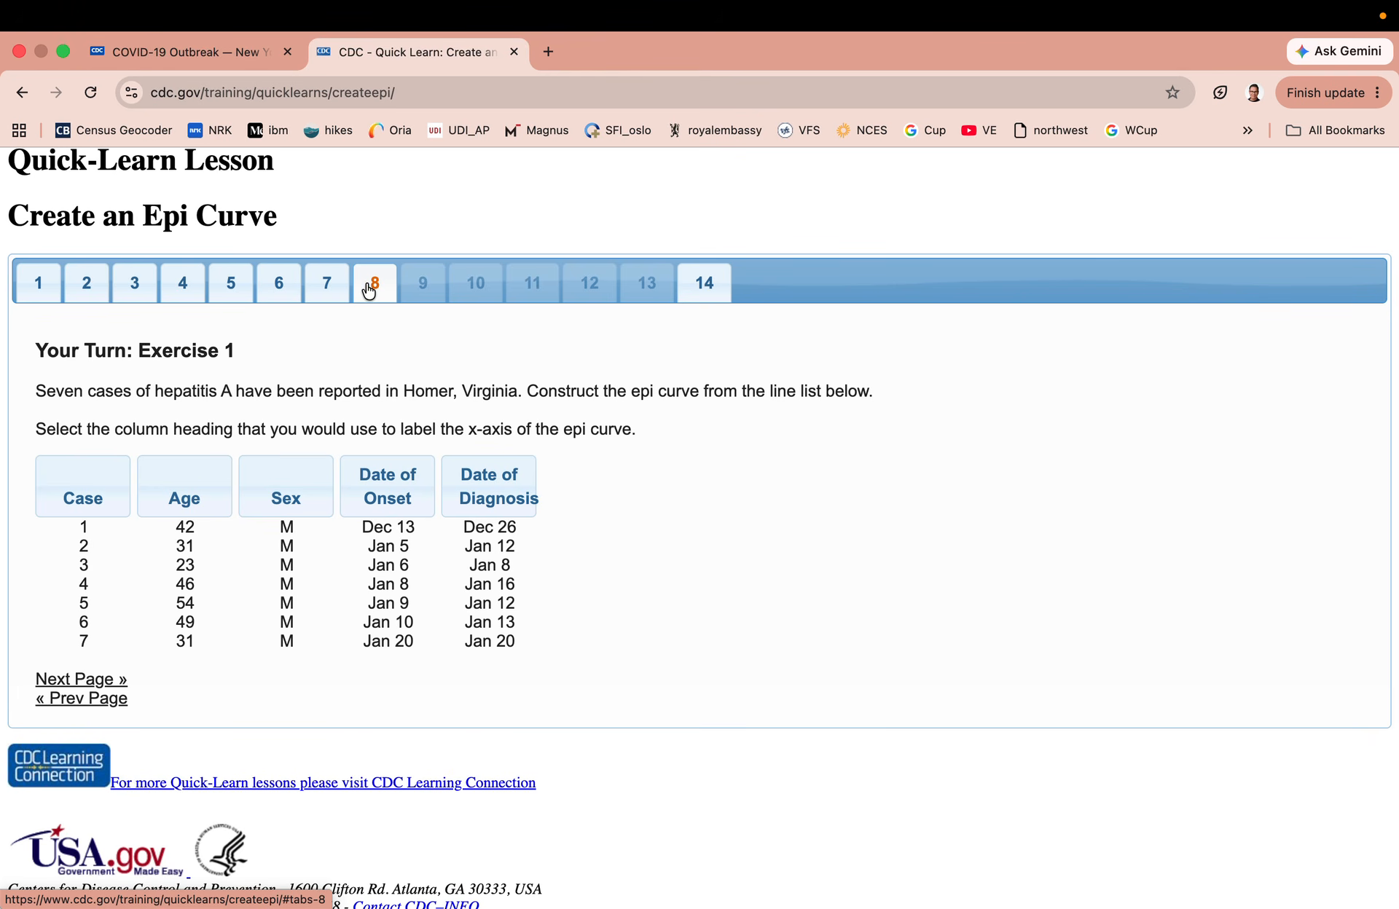